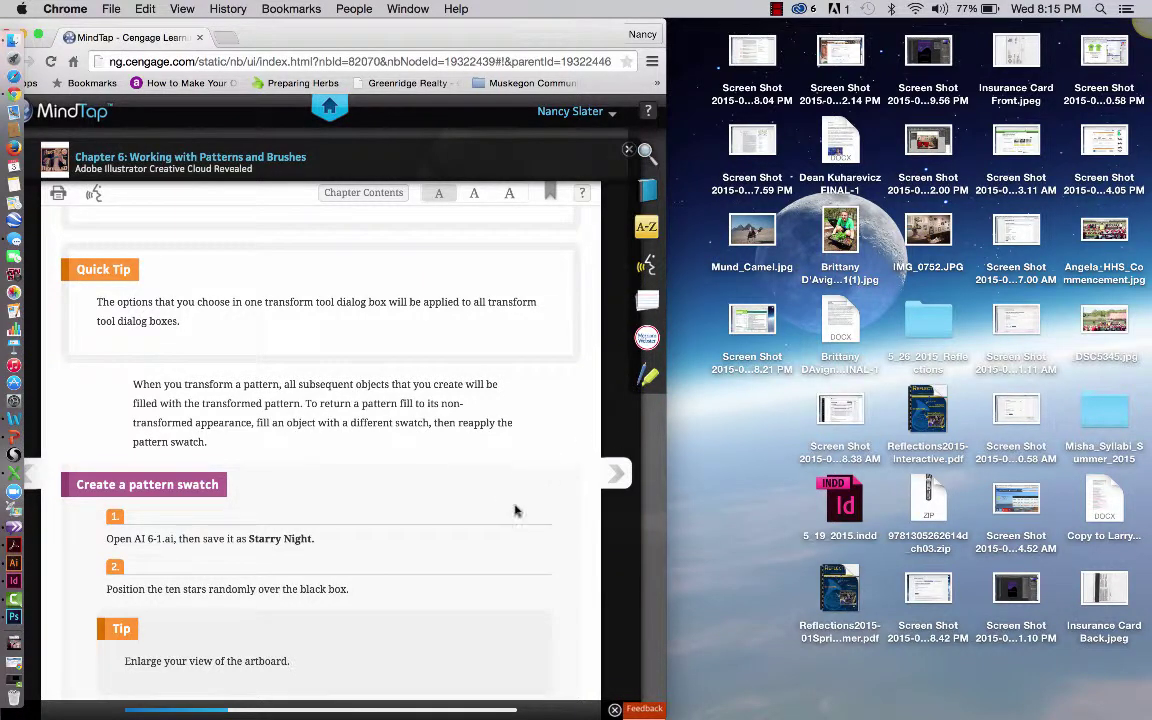
# Scroll the MindTap reading down to step 3 of the 'Create a pattern swatch' exercise
pyautogui.scroll(-1, 506, 520)
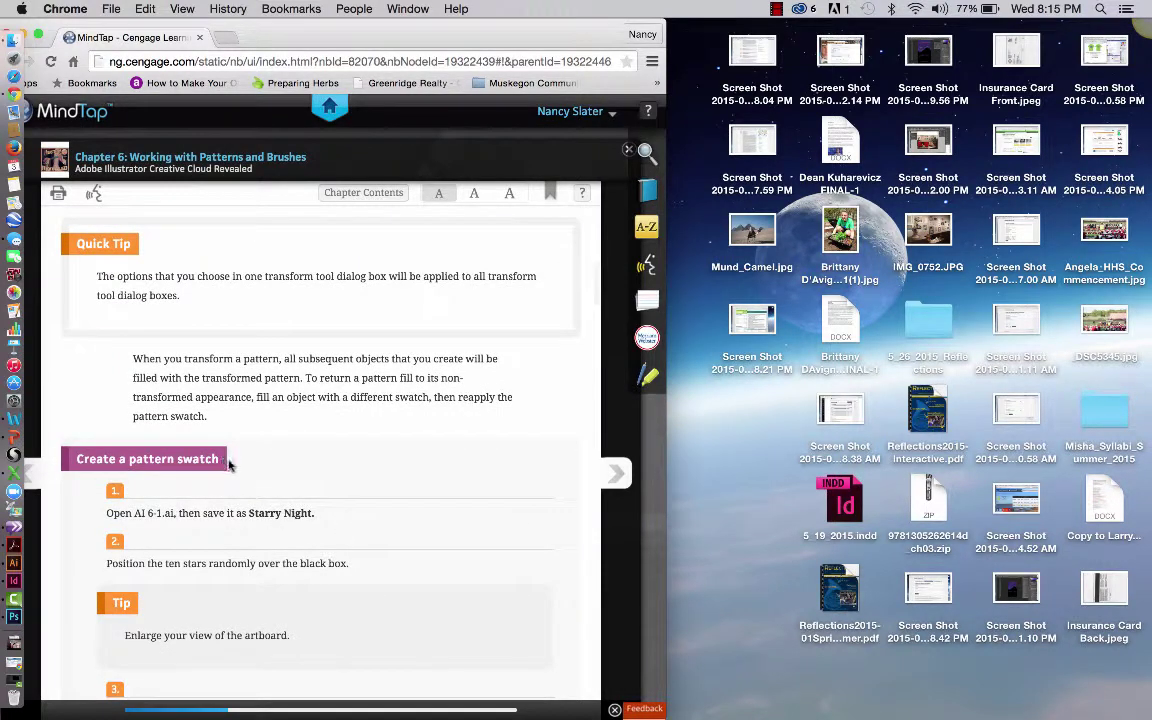
pyautogui.scroll(-2, 401, 522)
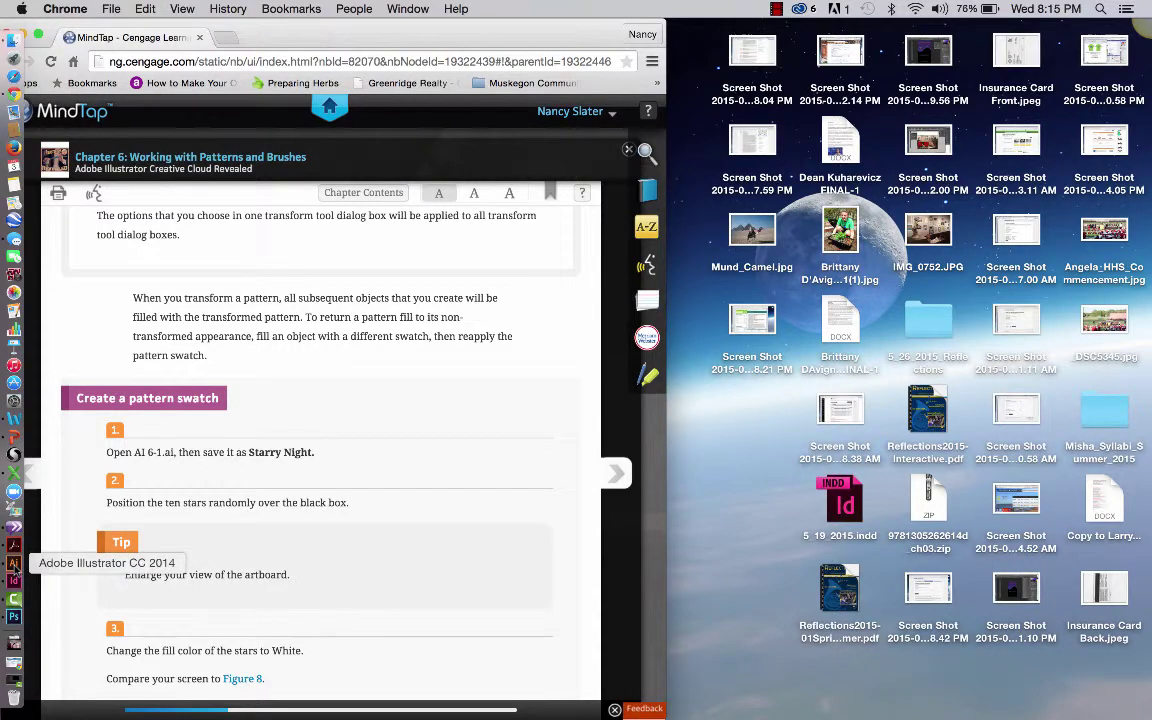
# Bring Illustrator forward, close the Libraries panel, and move the Tools panel beside the tutorial
pyautogui.click(13, 566)
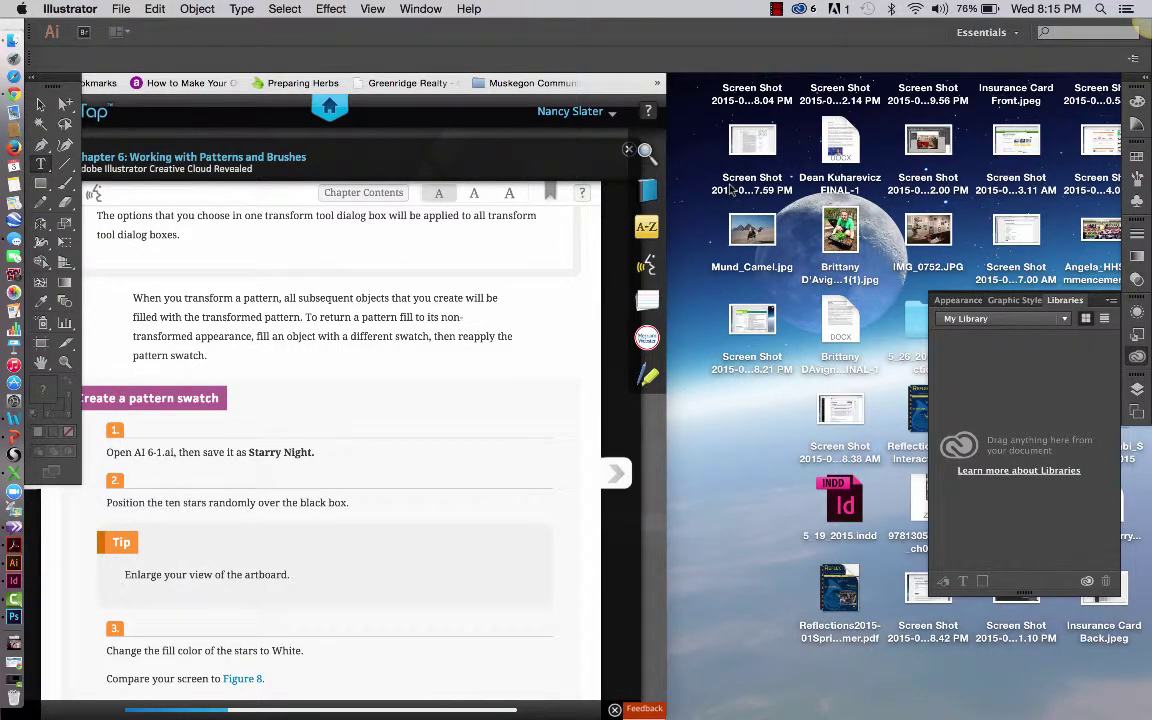
pyautogui.click(1104, 302)
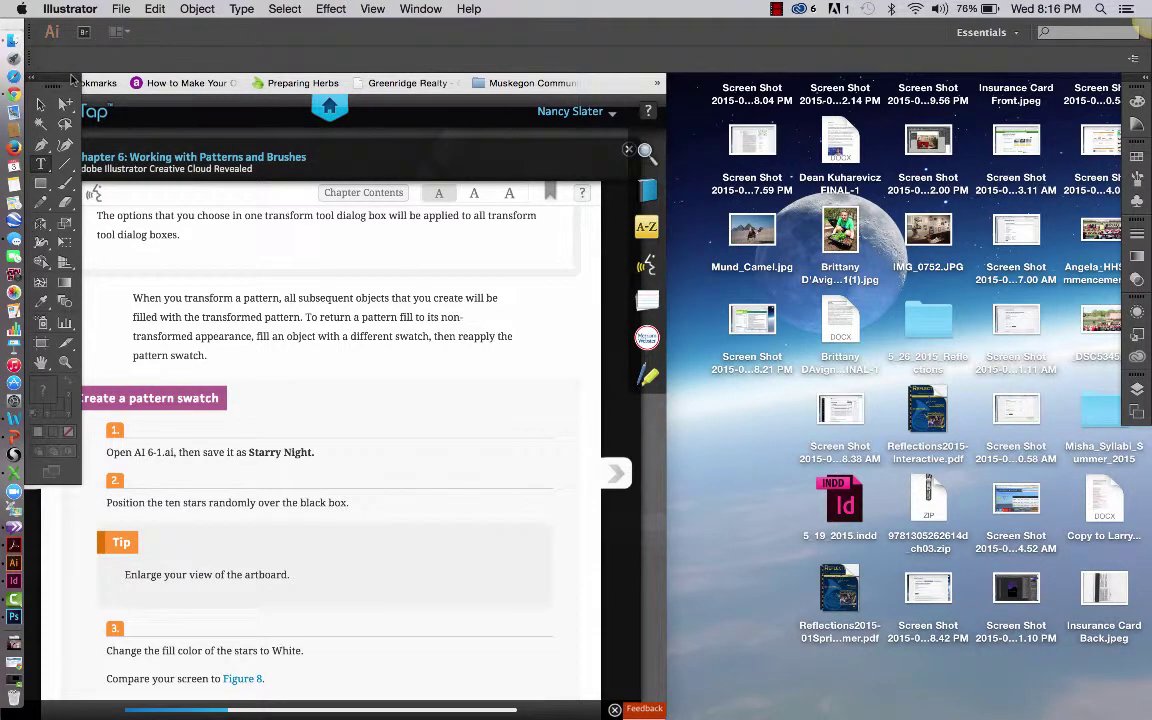
pyautogui.moveTo(72, 78); pyautogui.dragTo(716, 130)
pyautogui.click(121, 9)
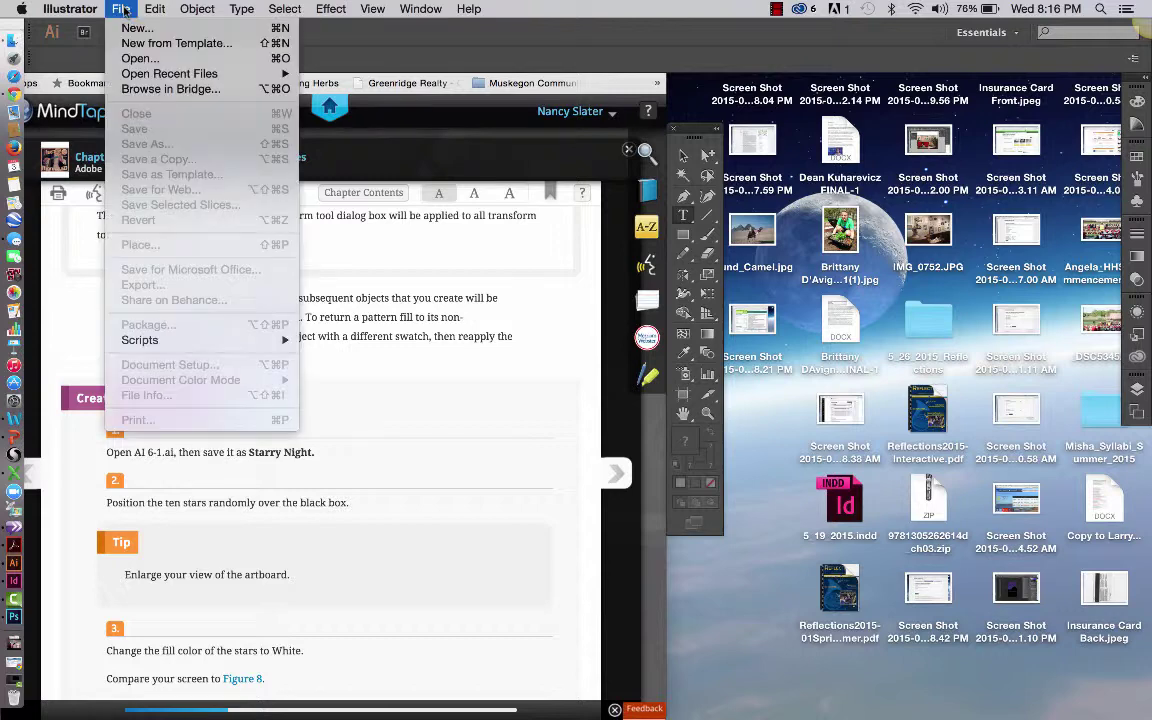
pyautogui.click(138, 59)
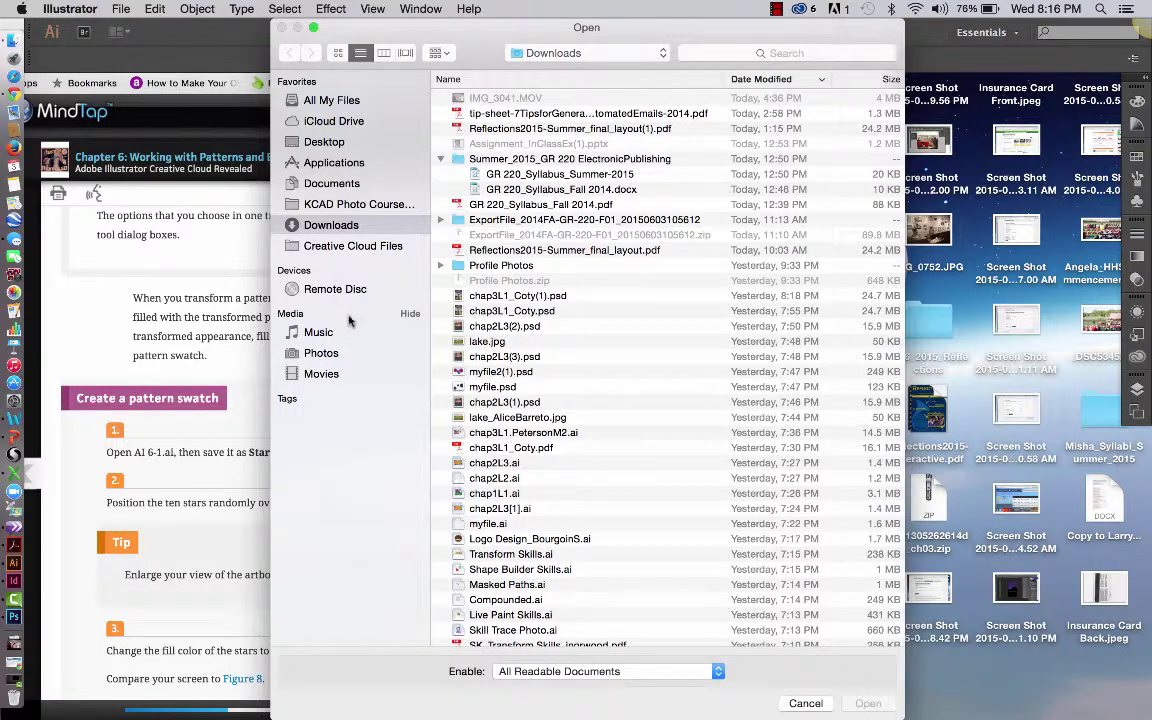
pyautogui.click(343, 185)
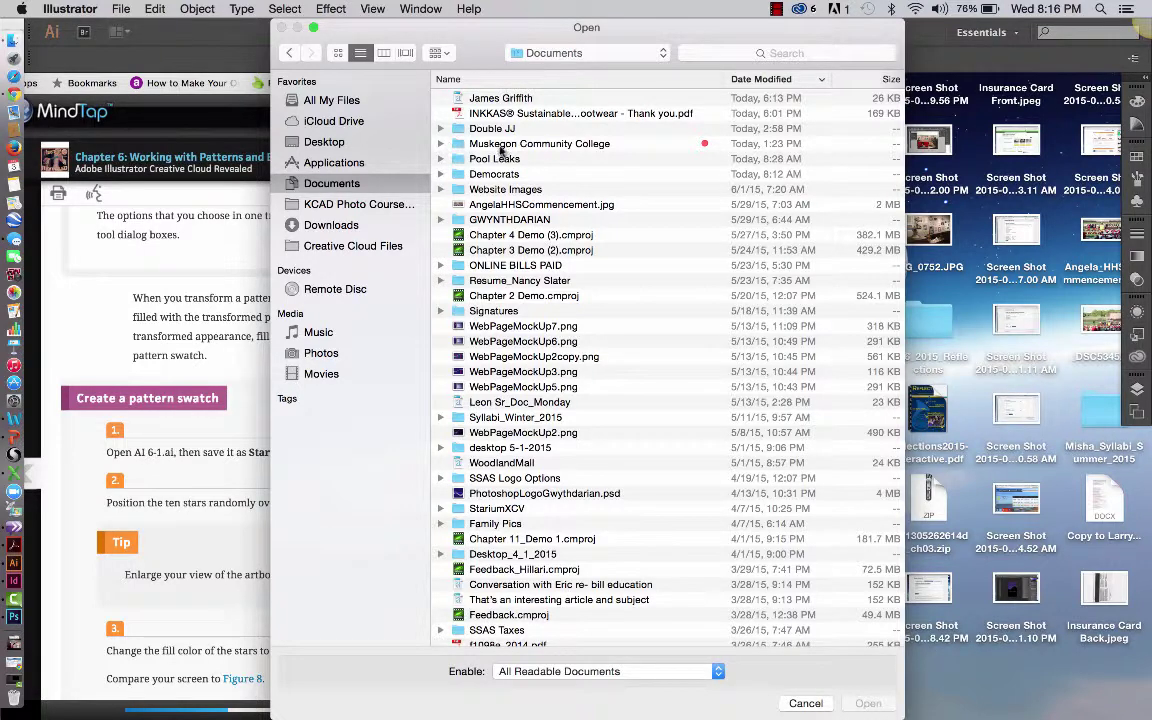
pyautogui.click(502, 147)
pyautogui.doubleClick(502, 147)
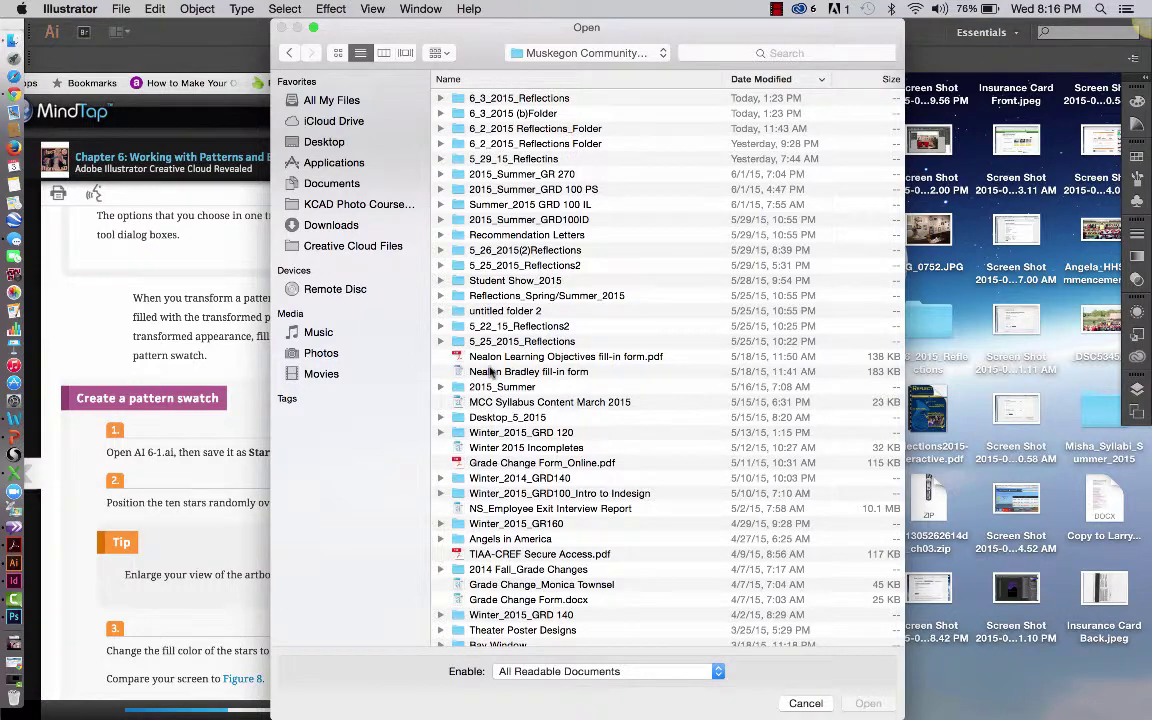
pyautogui.scroll(-1, 495, 412)
pyautogui.scroll(1, 494, 409)
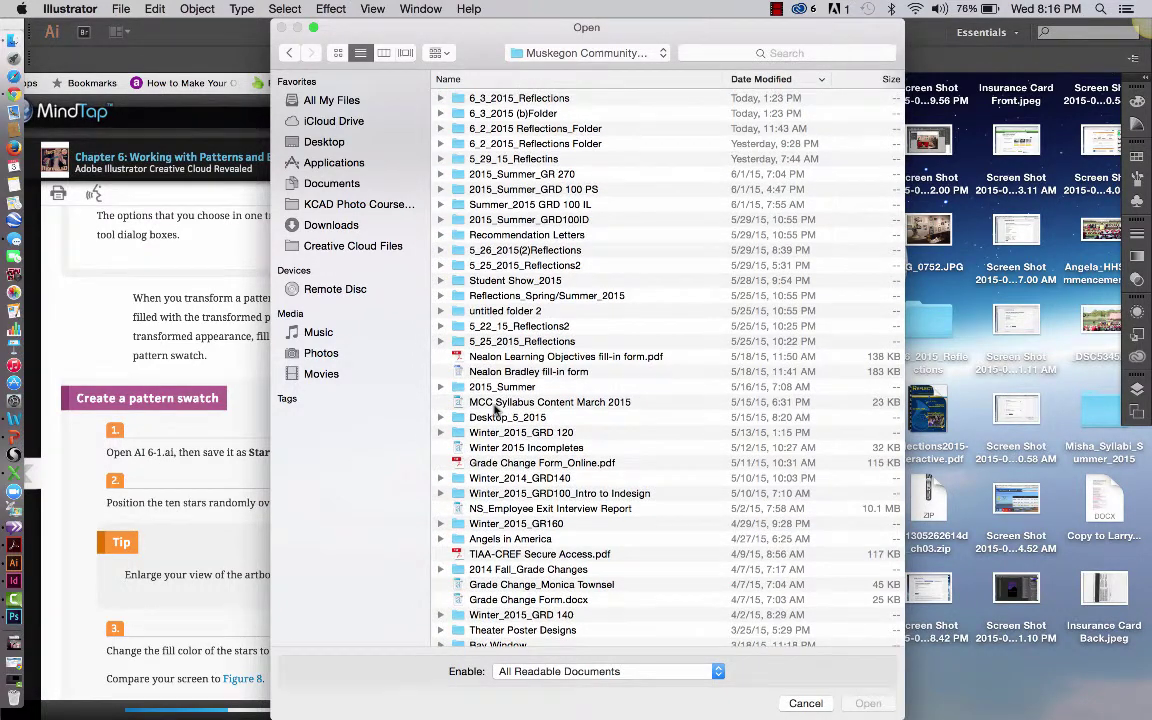
pyautogui.click(568, 176)
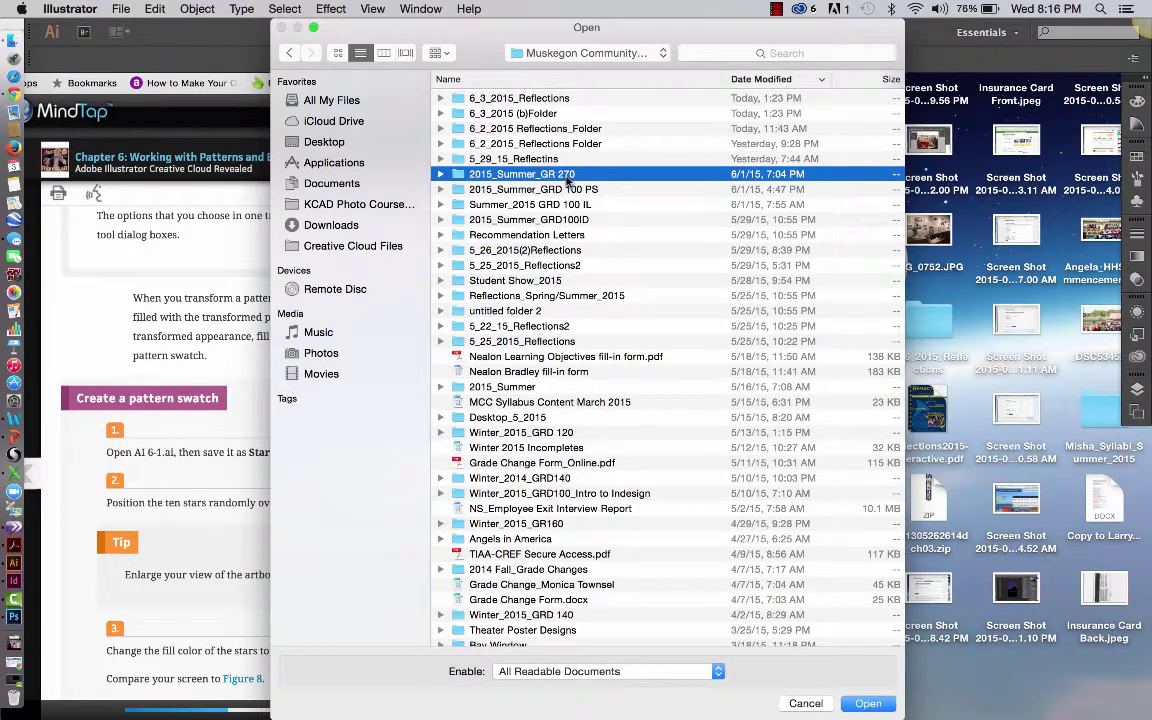
pyautogui.doubleClick(568, 176)
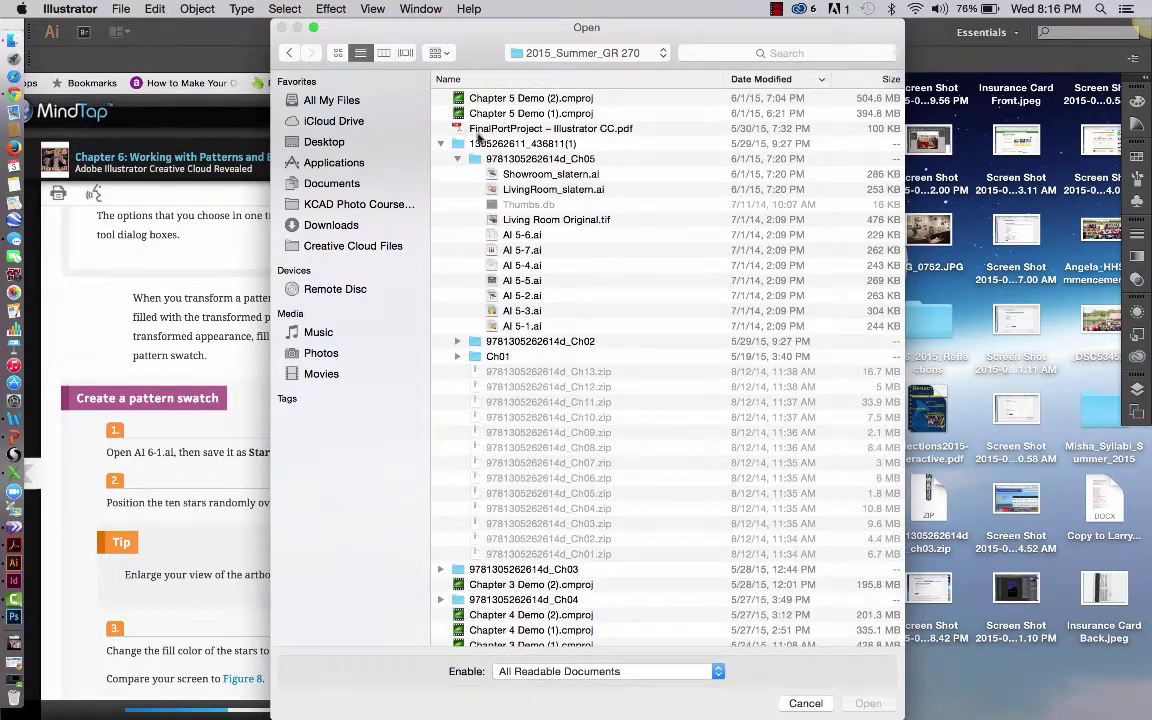
pyautogui.click(441, 143)
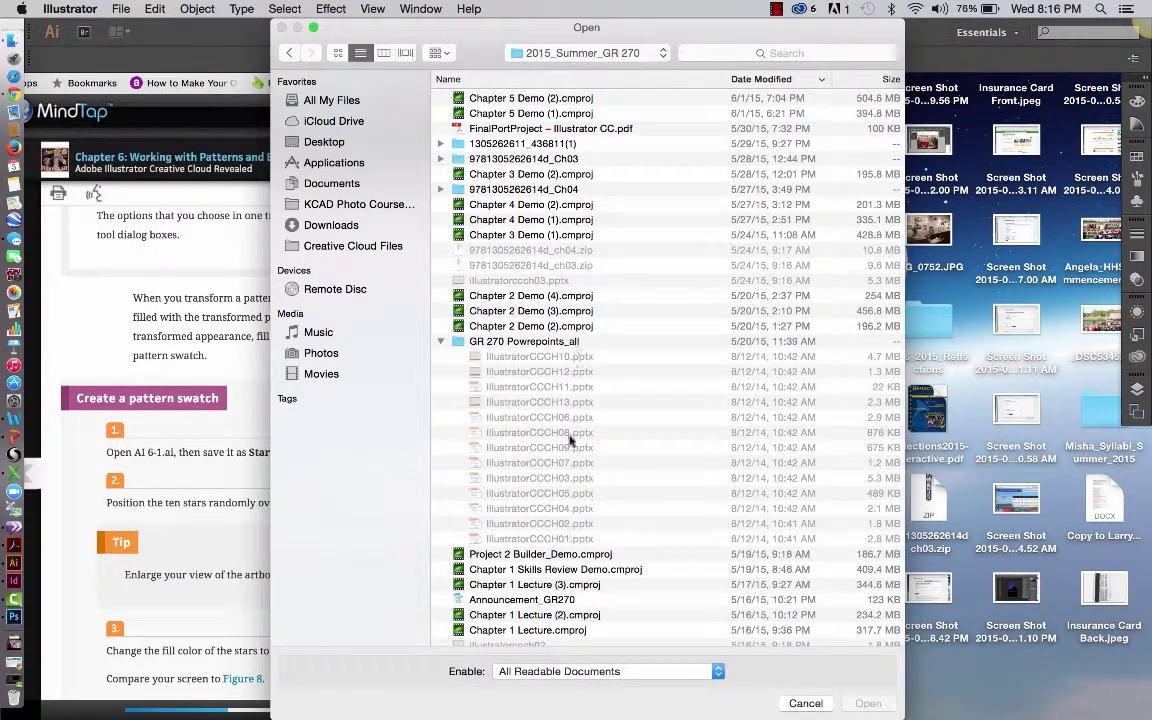
pyautogui.scroll(-2, 570, 440)
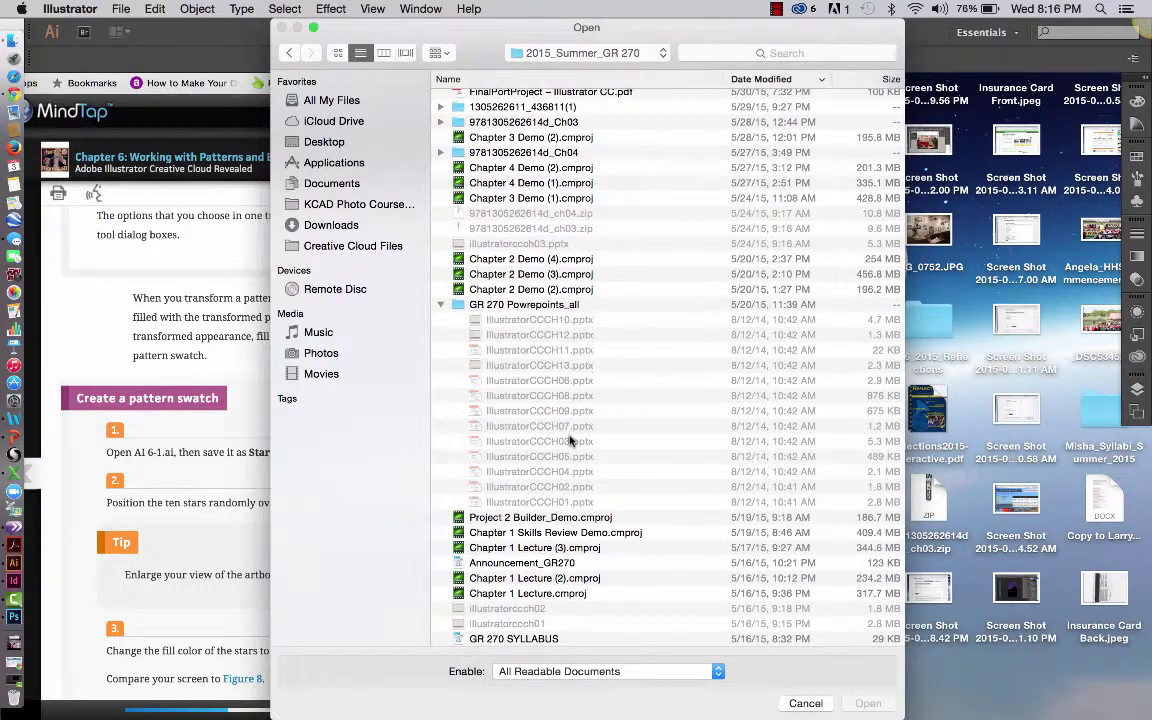
pyautogui.scroll(3, 570, 440)
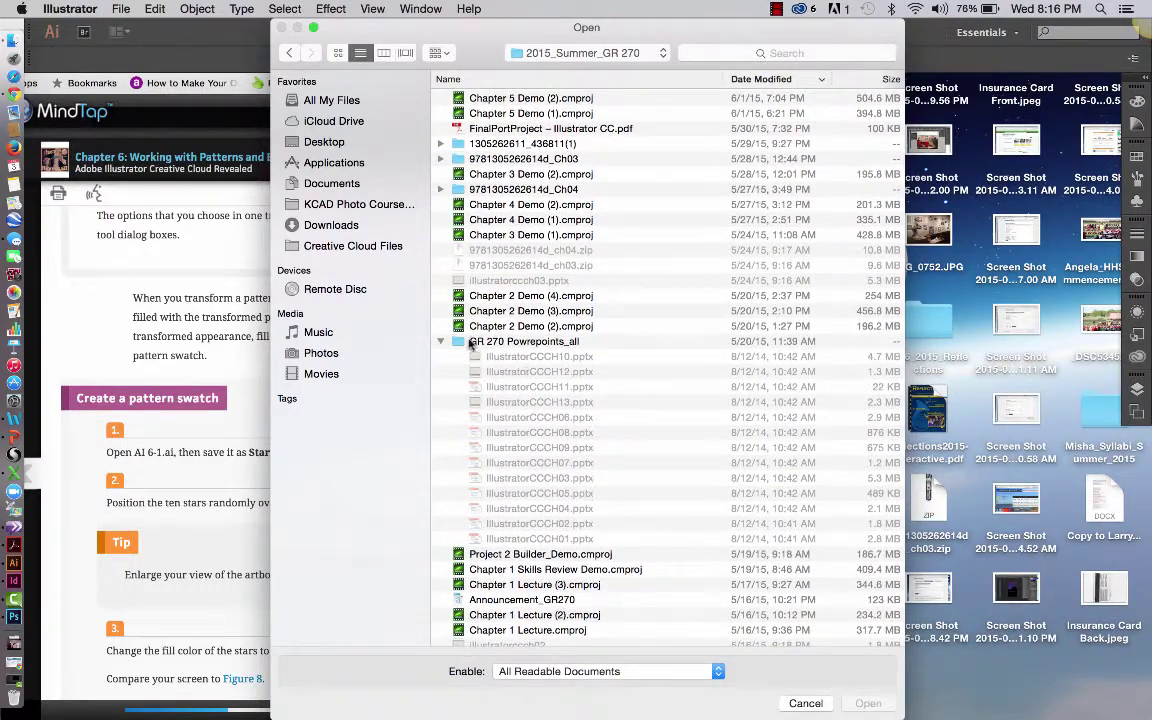
pyautogui.click(440, 341)
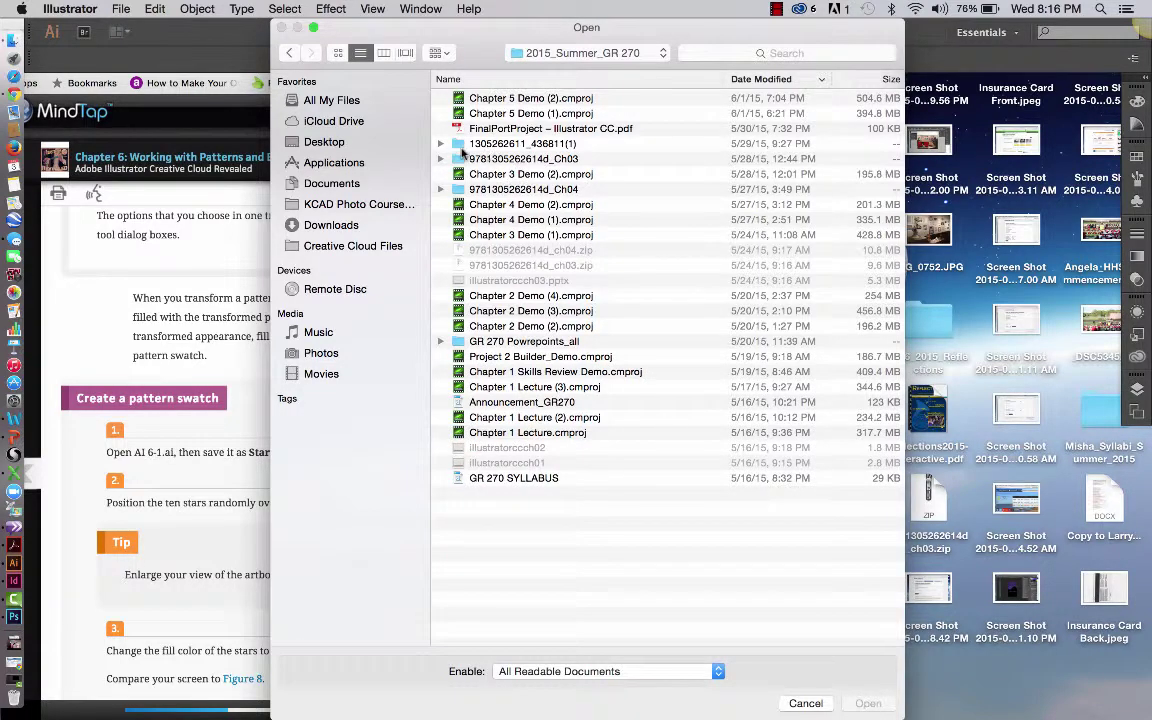
pyautogui.click(440, 144)
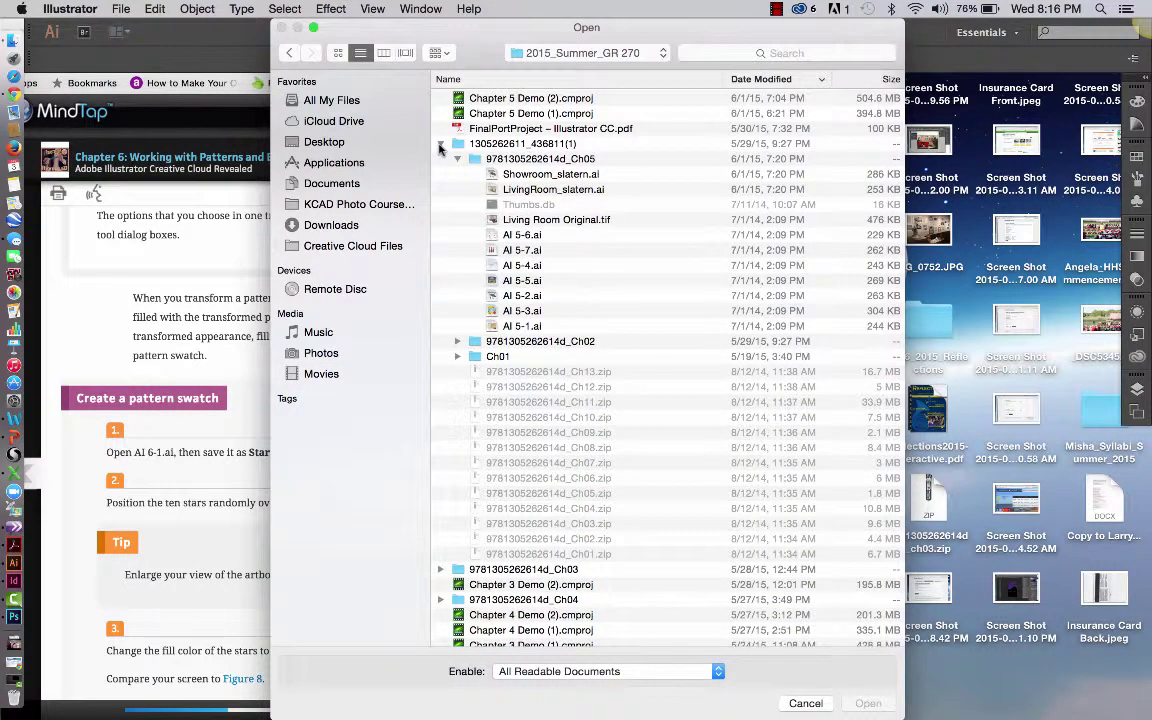
pyautogui.click(457, 159)
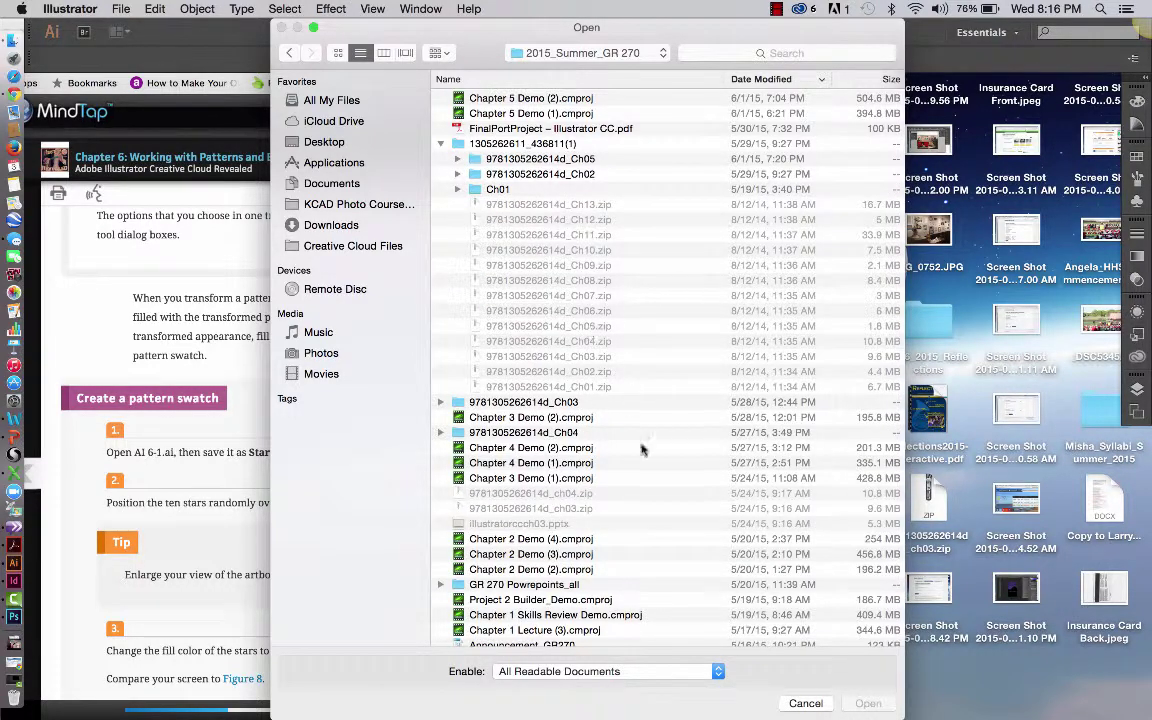
# Cancel the Open dialog, view Documents in a new Finder window, and pause the screen recording
pyautogui.click(806, 704)
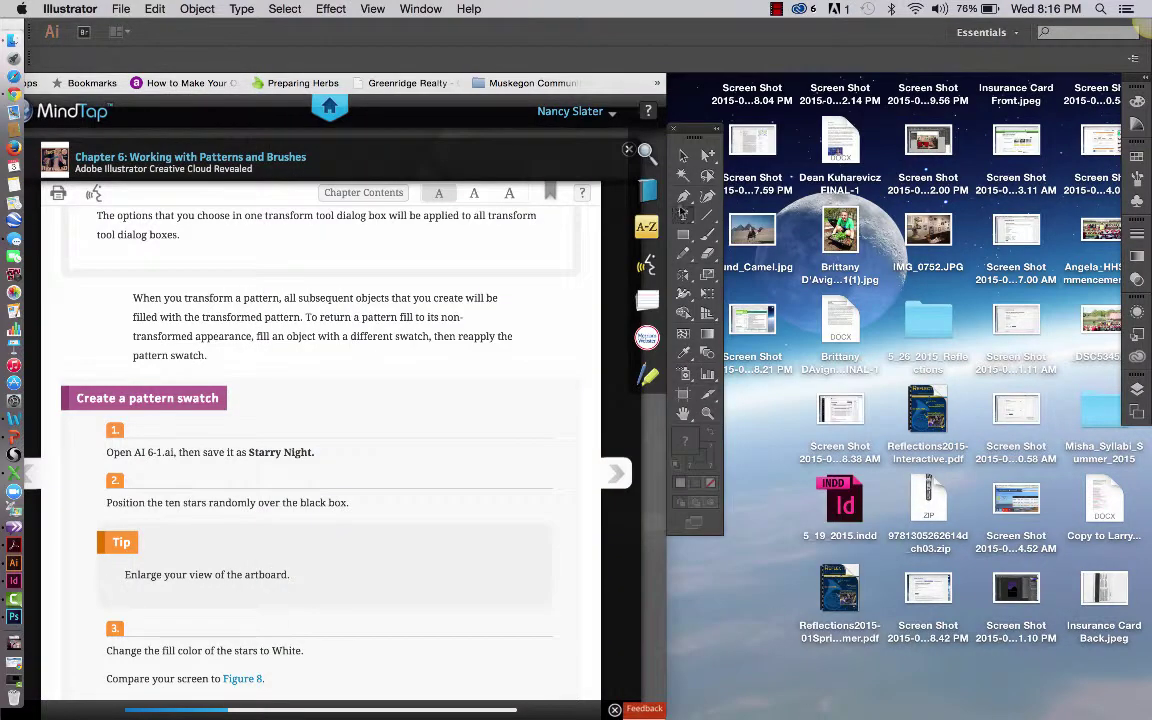
pyautogui.click(728, 572)
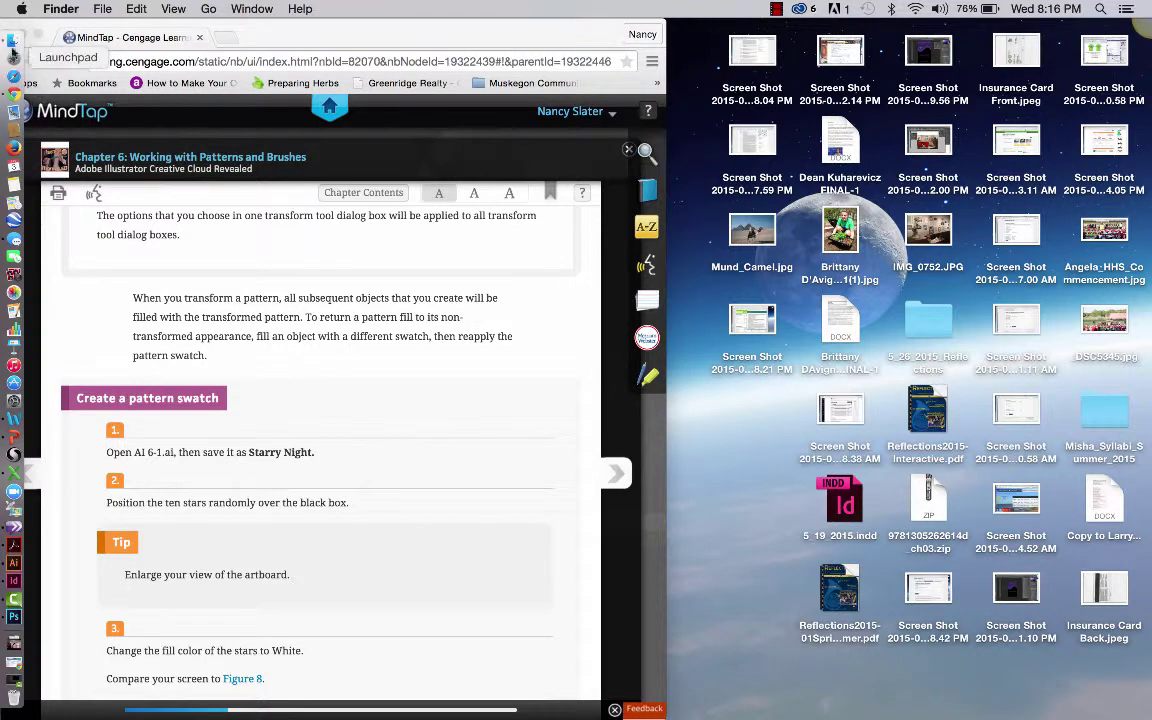
pyautogui.click(14, 36)
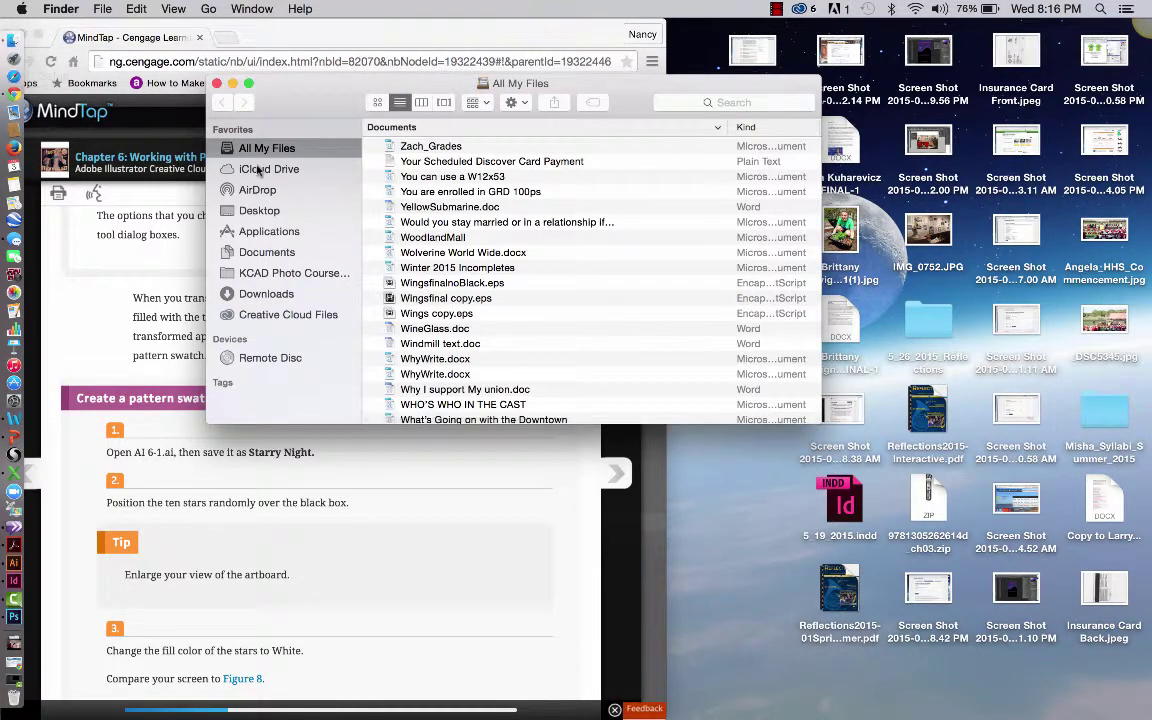
pyautogui.click(268, 252)
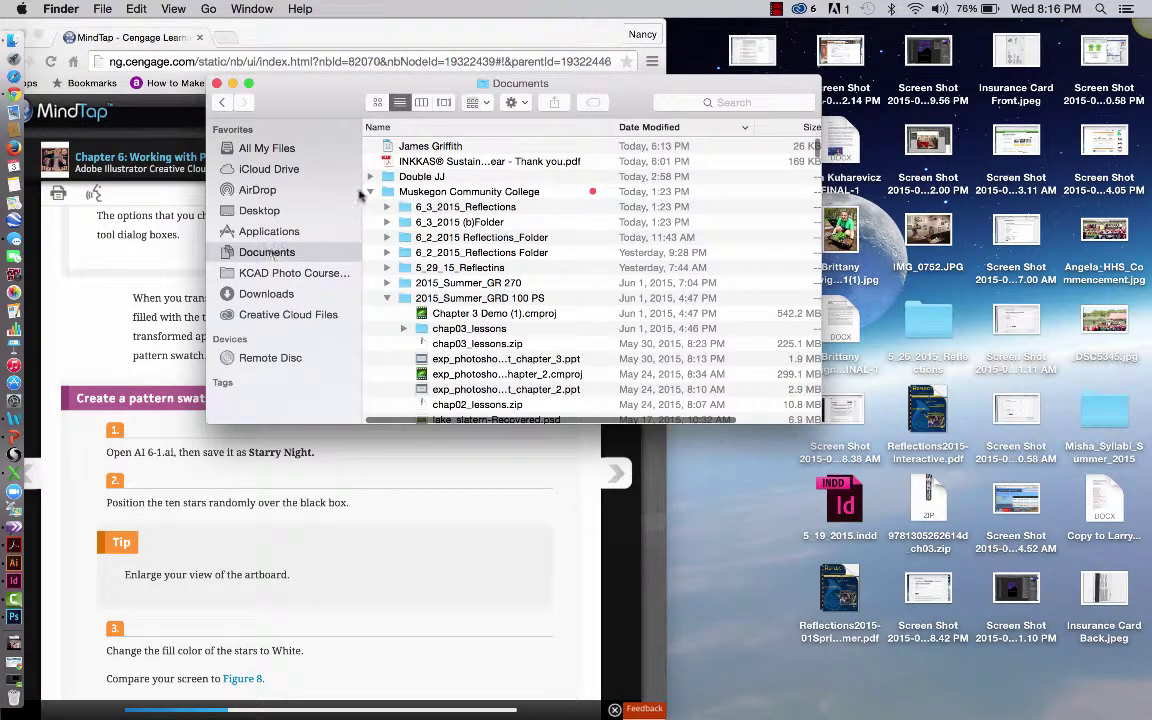
pyautogui.click(776, 10)
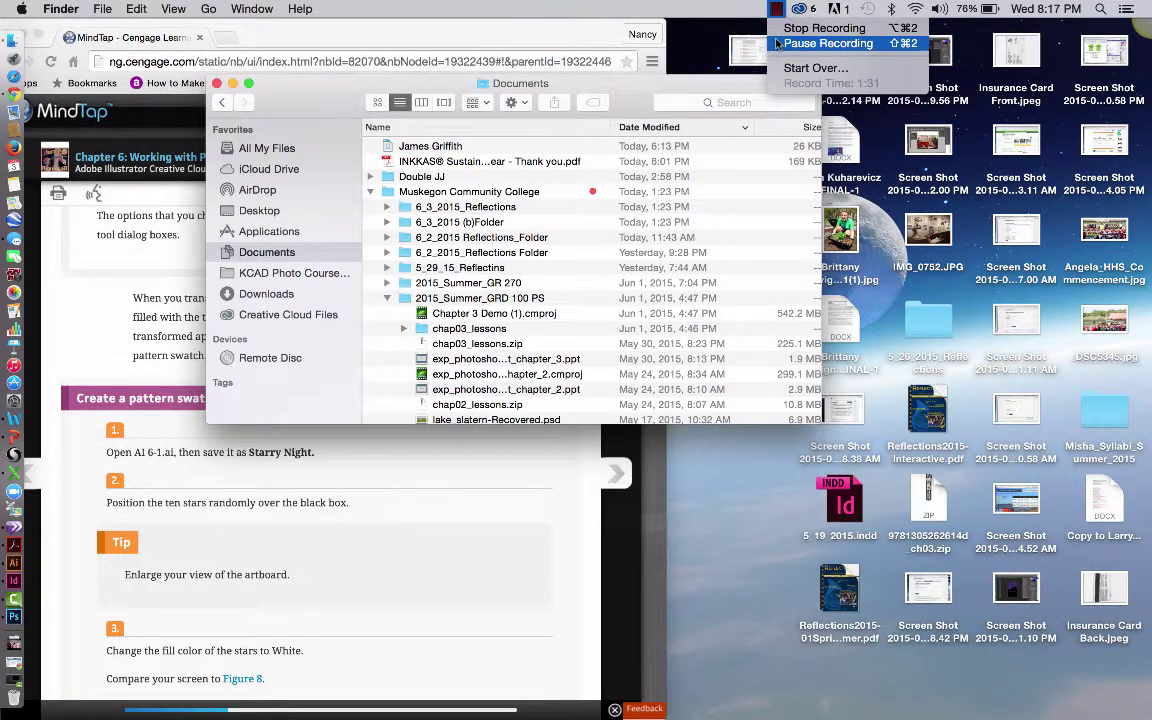
pyautogui.click(776, 43)
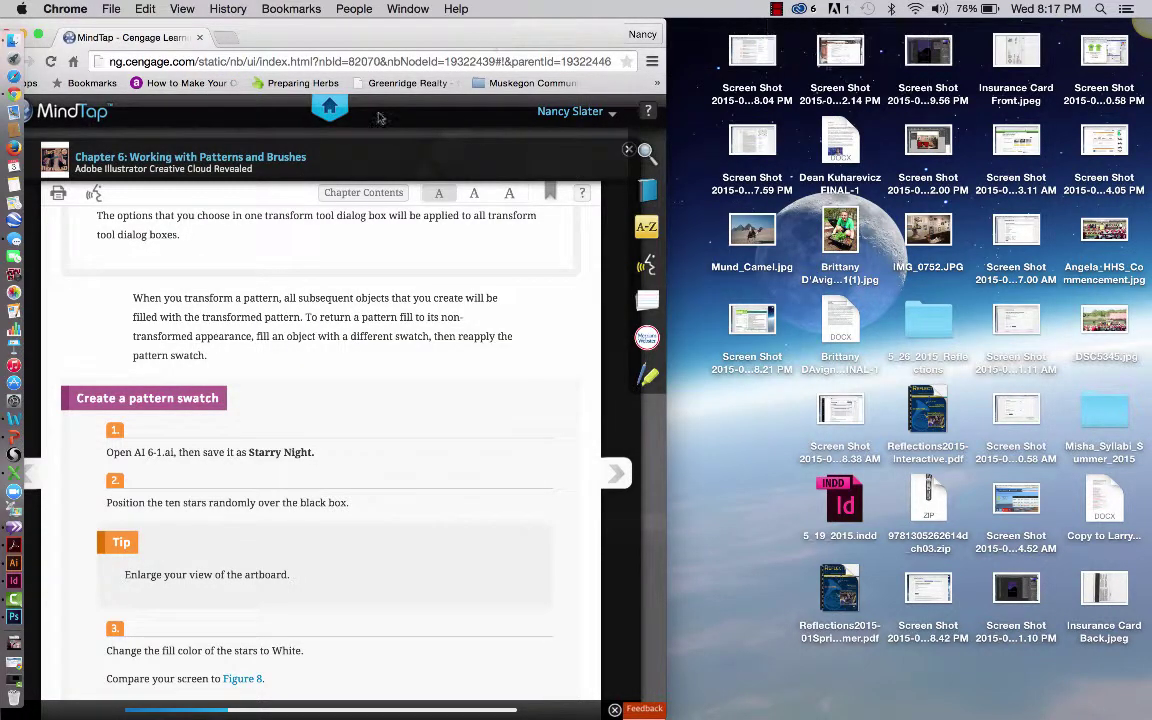
pyautogui.click(14, 563)
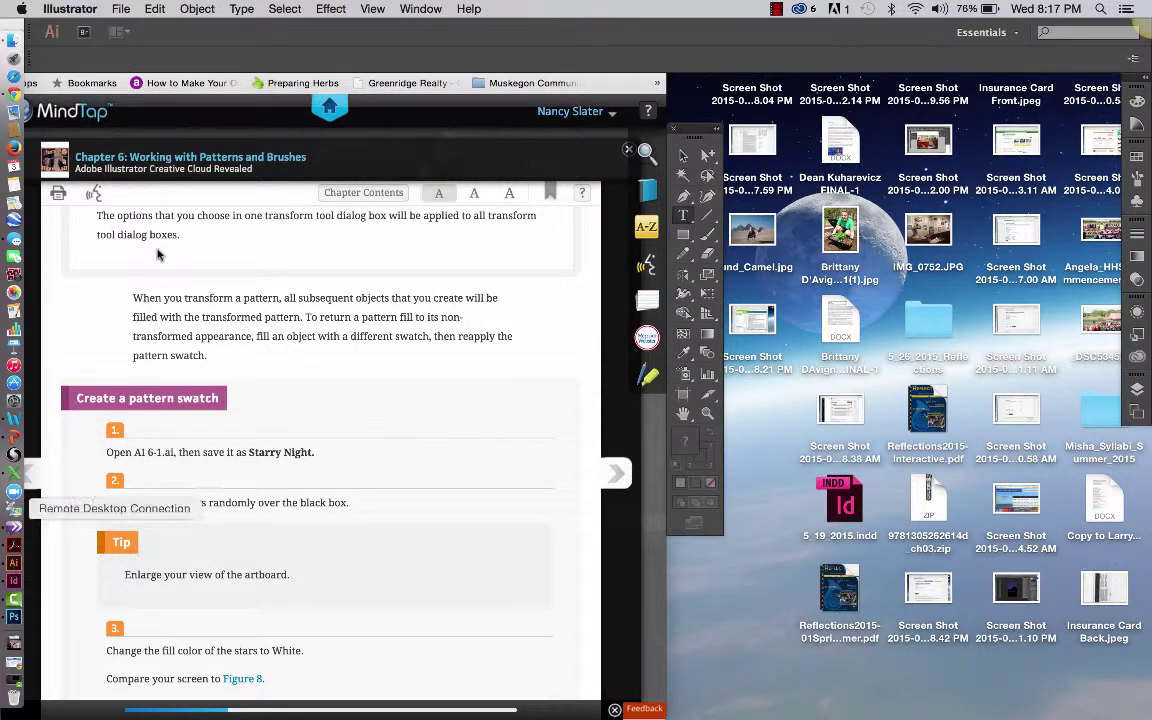
pyautogui.click(121, 10)
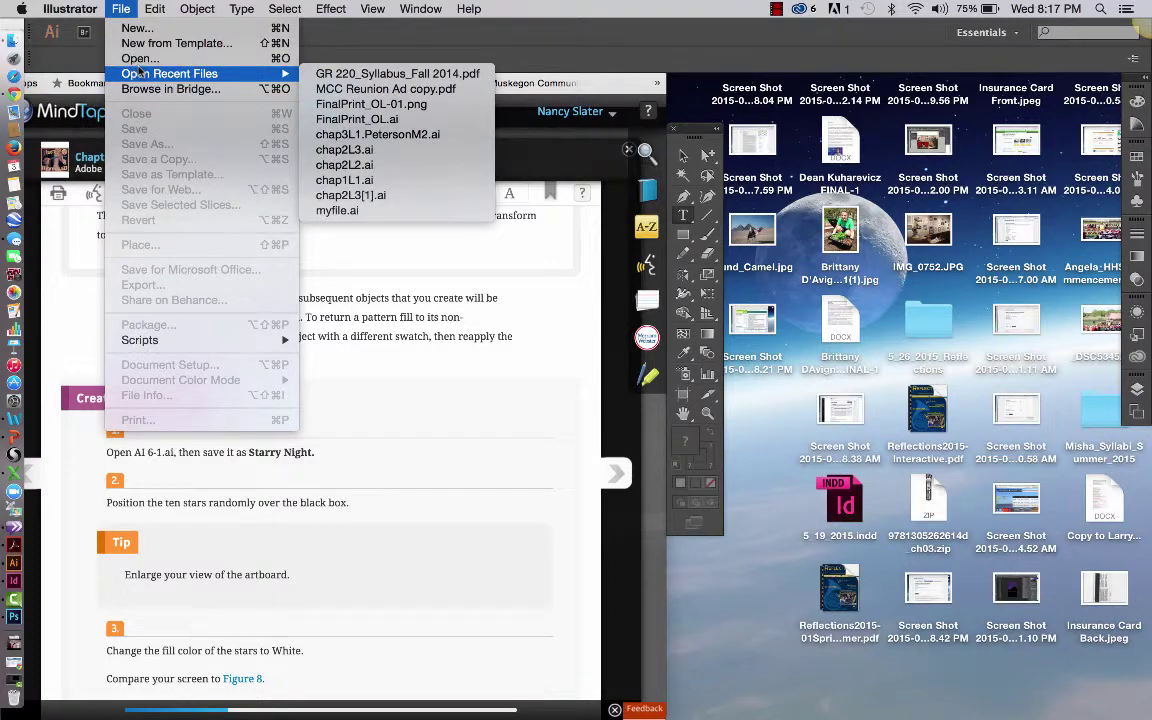
pyautogui.click(140, 59)
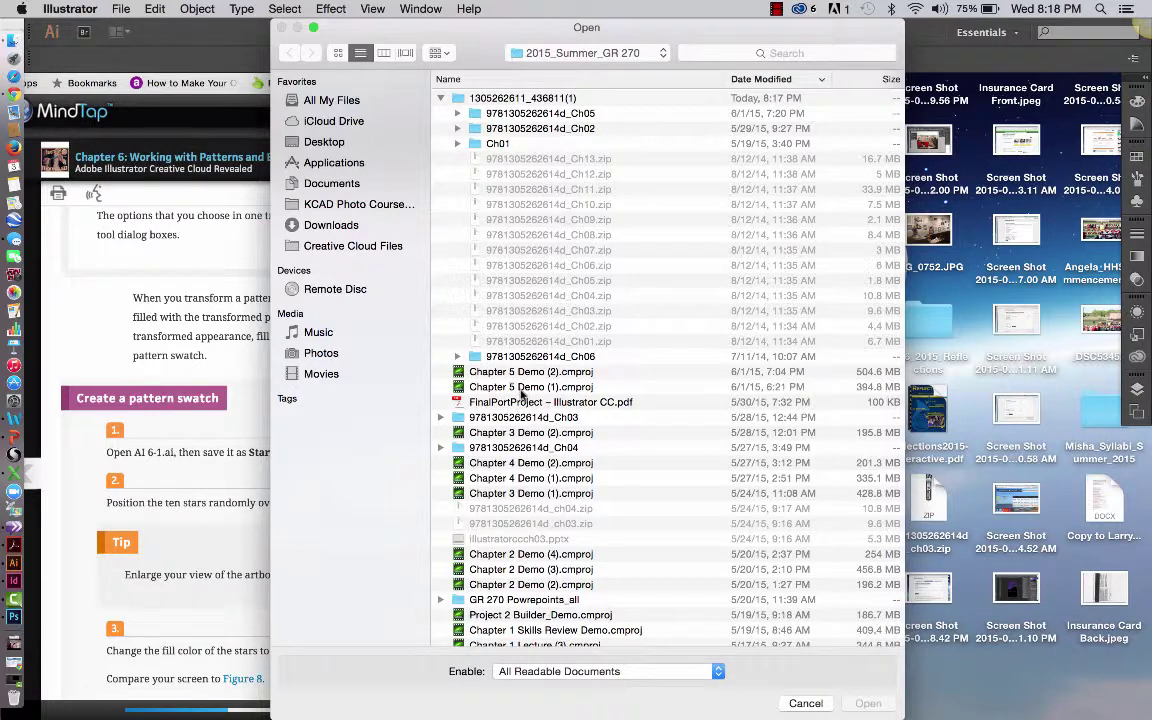
pyautogui.click(457, 144)
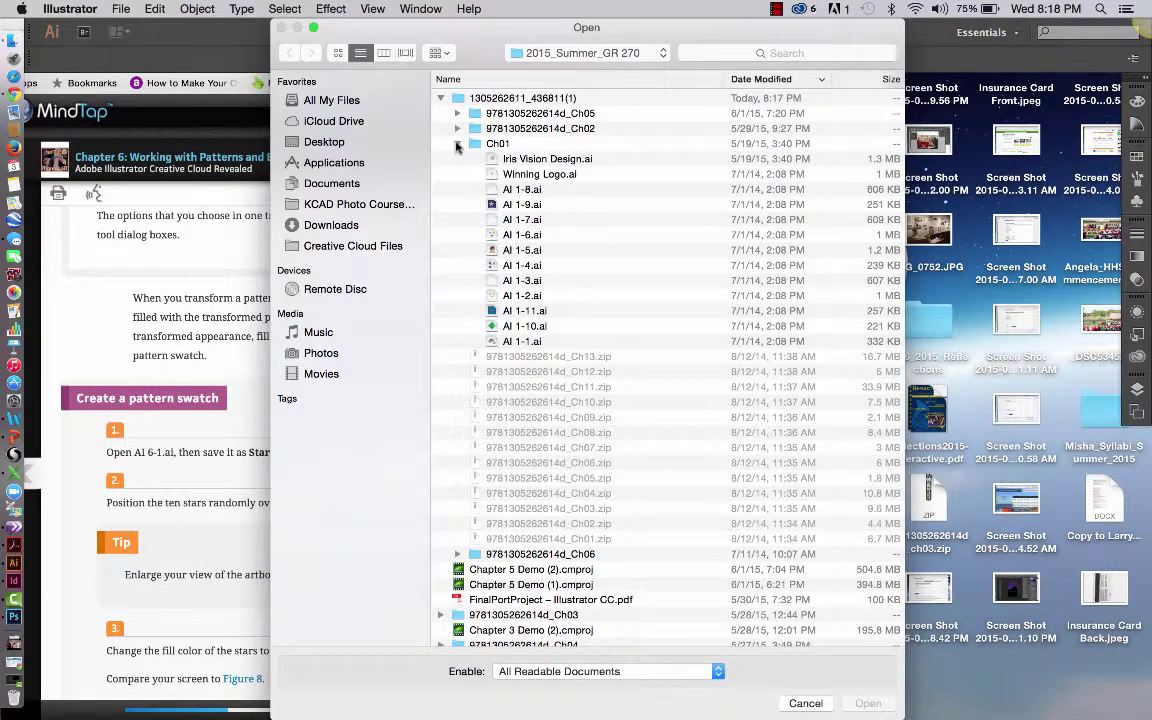
pyautogui.click(457, 144)
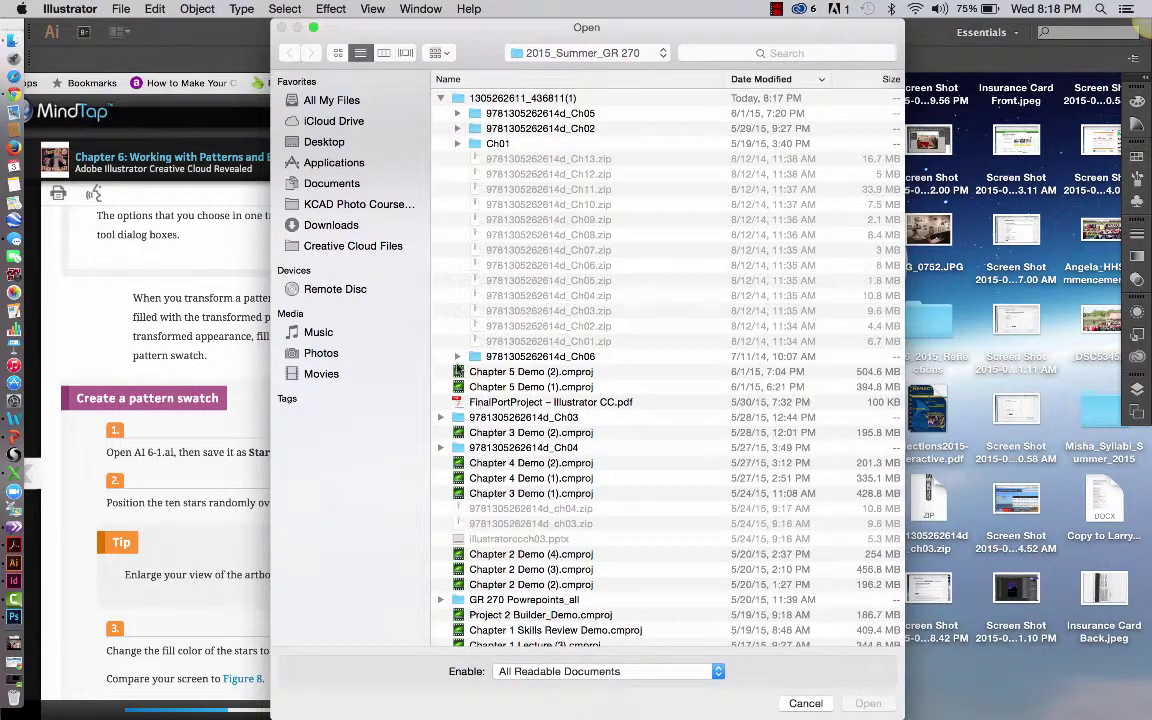
pyautogui.click(457, 356)
pyautogui.scroll(-2, 609, 506)
pyautogui.click(530, 550)
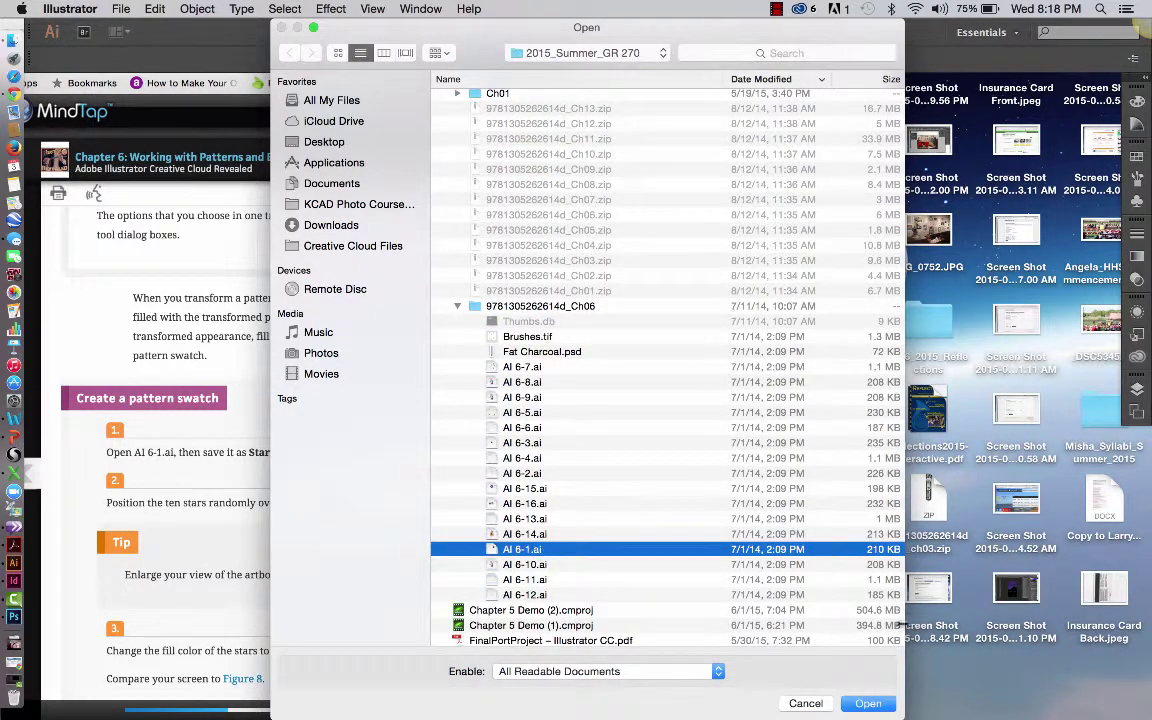
pyautogui.click(882, 709)
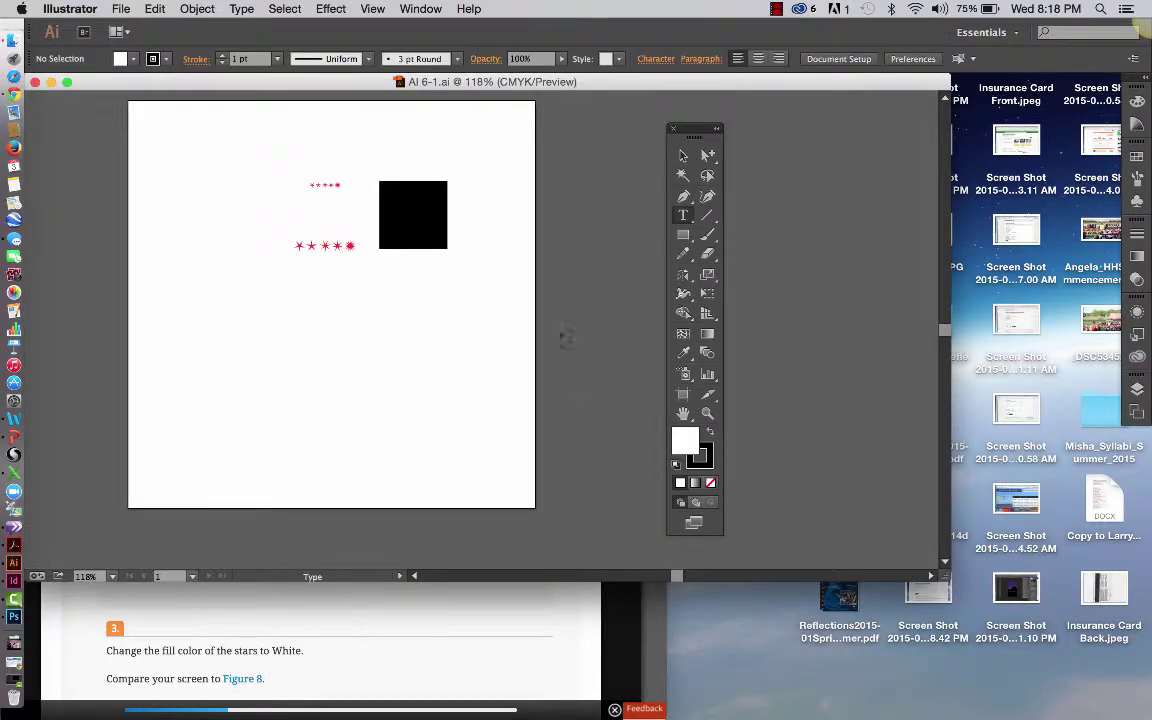
# Resize and place the AI 6-1 window beside the textbook, then zoom from 118% to 140%
pyautogui.moveTo(280, 83); pyautogui.dragTo(910, 83)
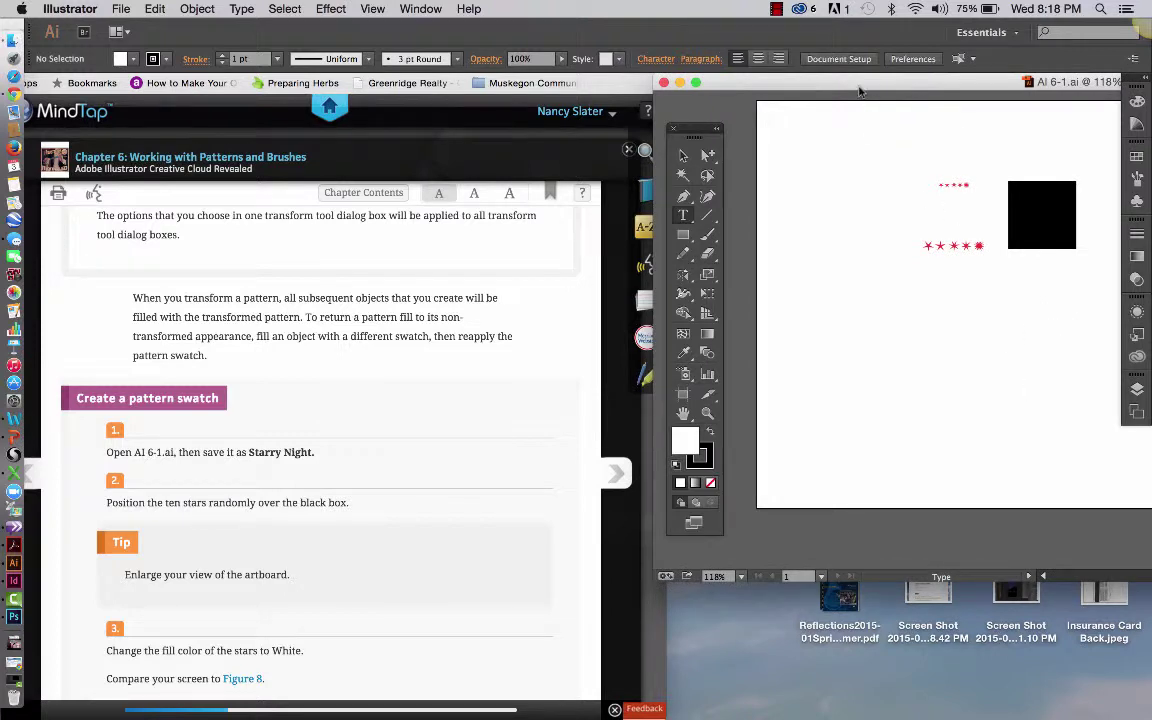
pyautogui.moveTo(780, 84); pyautogui.dragTo(563, 105)
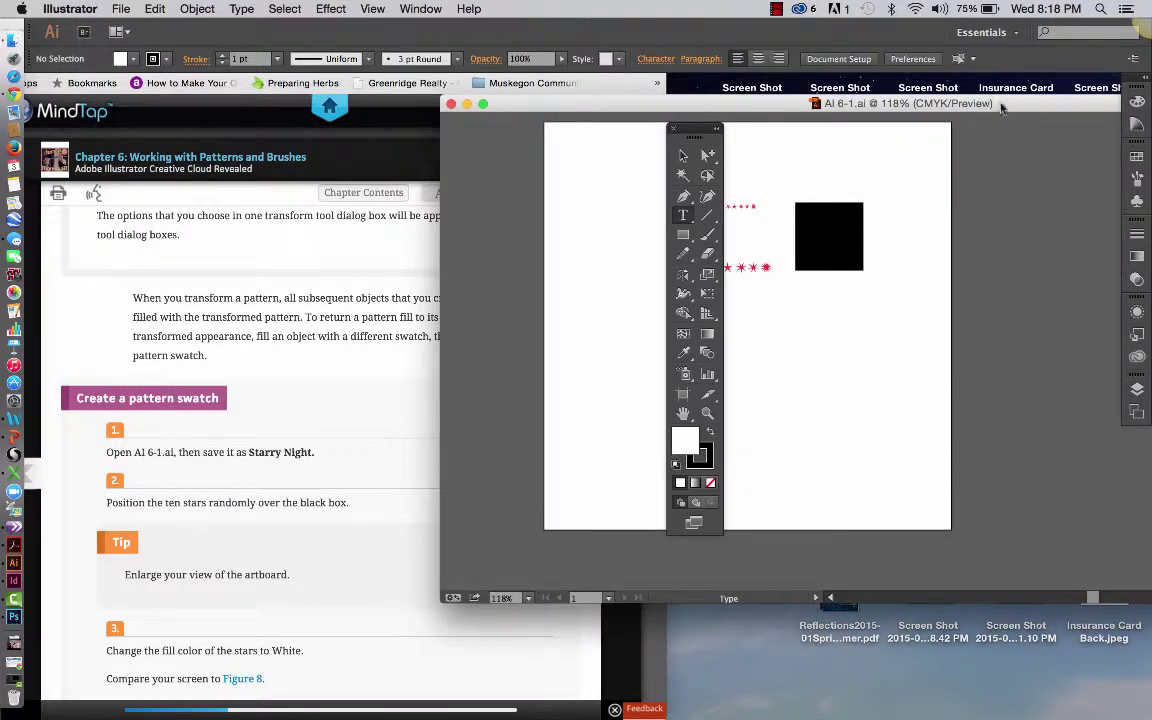
pyautogui.moveTo(1001, 107); pyautogui.dragTo(647, 112)
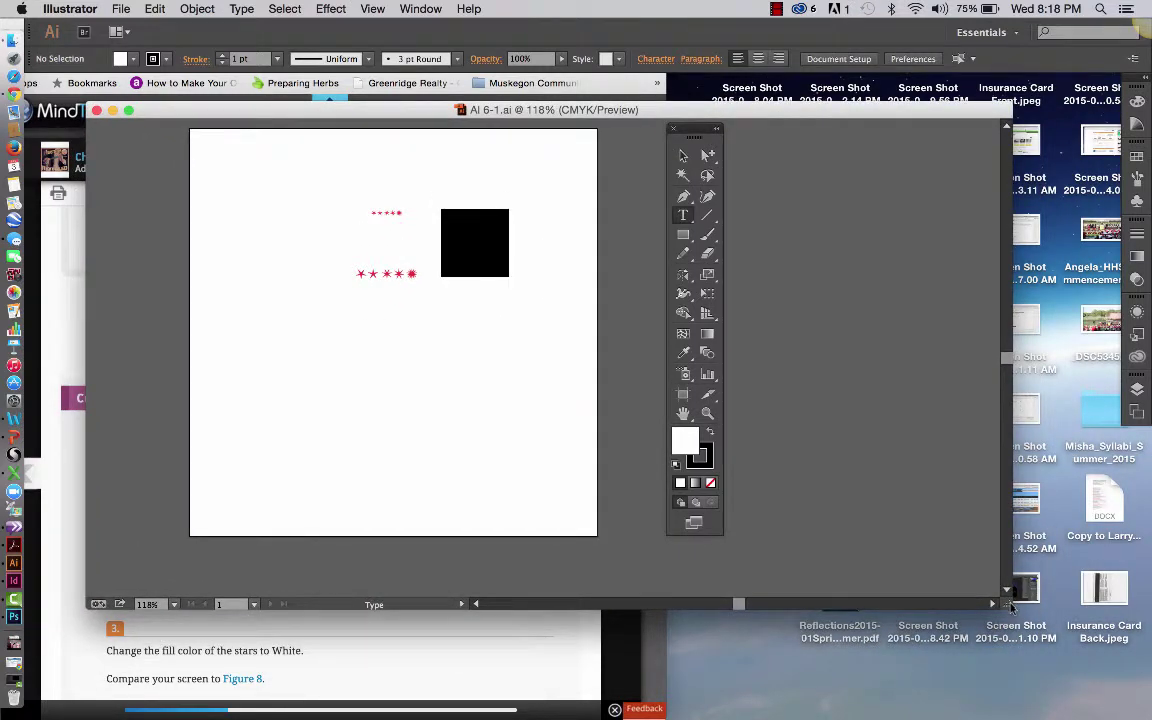
pyautogui.moveTo(1011, 607); pyautogui.dragTo(597, 702)
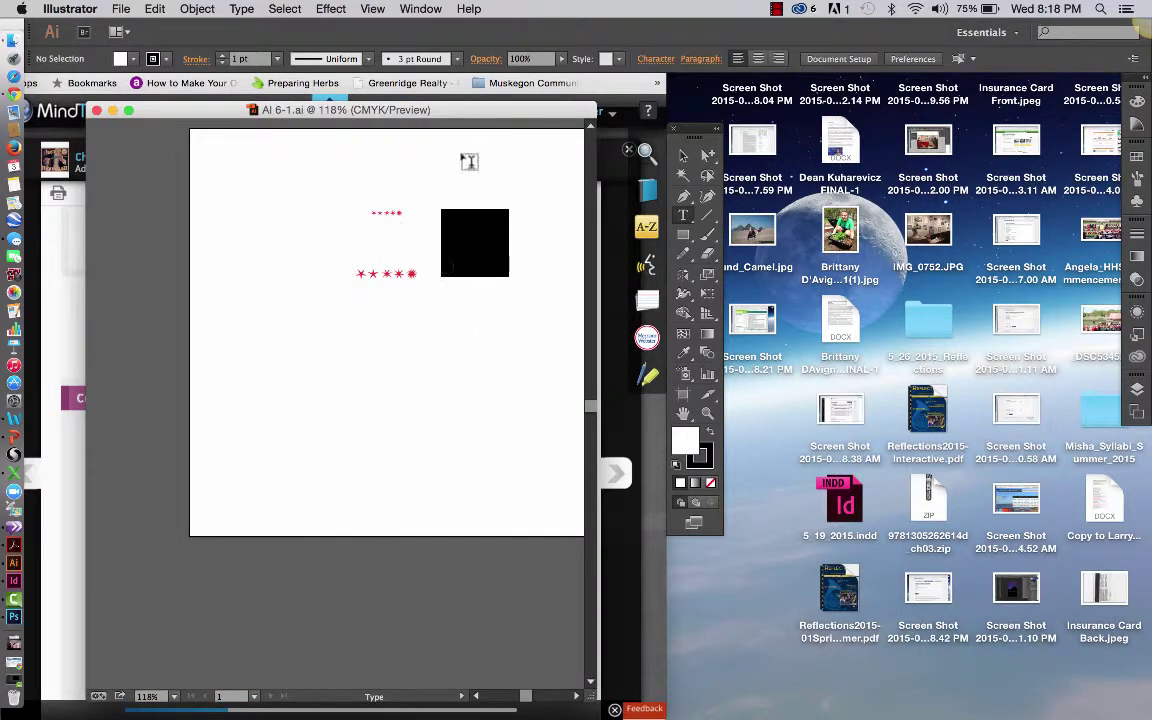
pyautogui.moveTo(474, 105); pyautogui.dragTo(1059, 77)
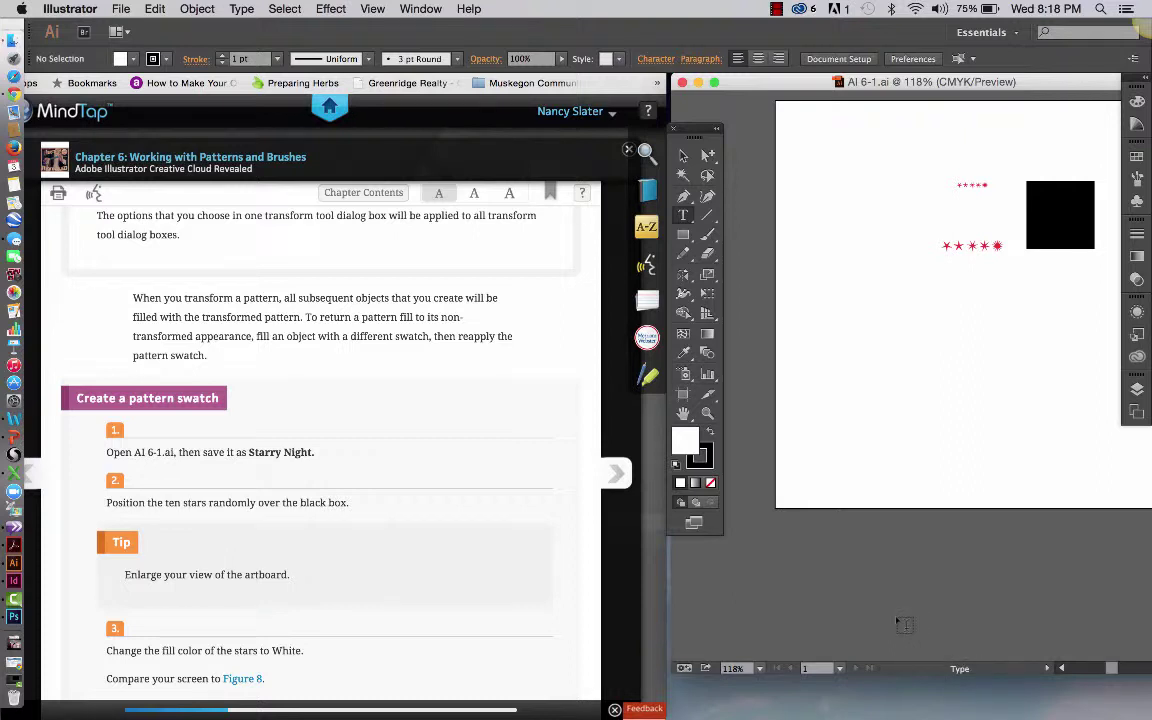
pyautogui.scroll(2, 897, 623)
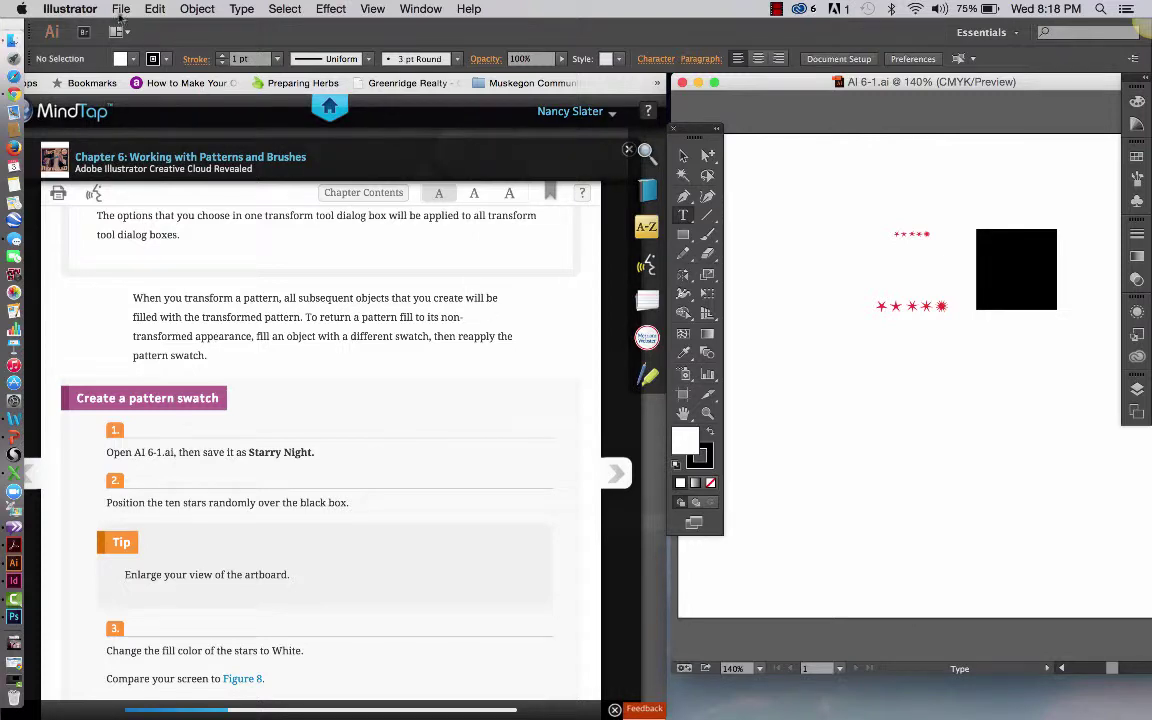
# In Save a Copy, change the file name to AI 6-1Starrynight followed by the student's name
pyautogui.click(120, 10)
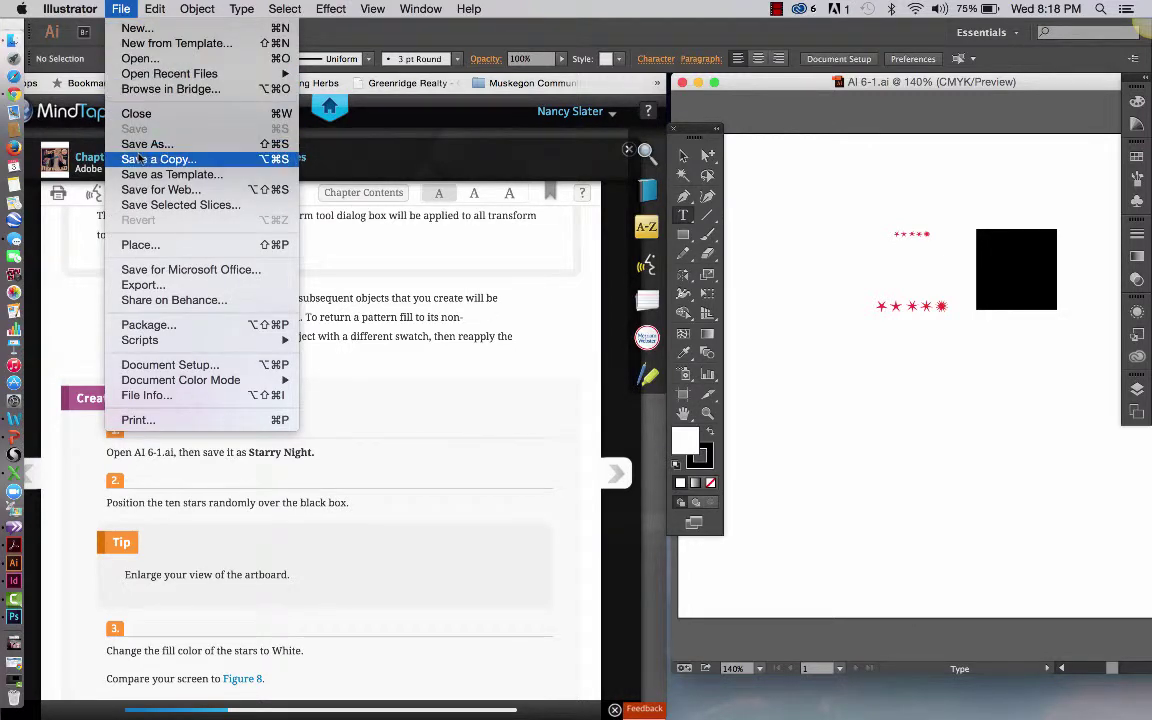
pyautogui.click(140, 158)
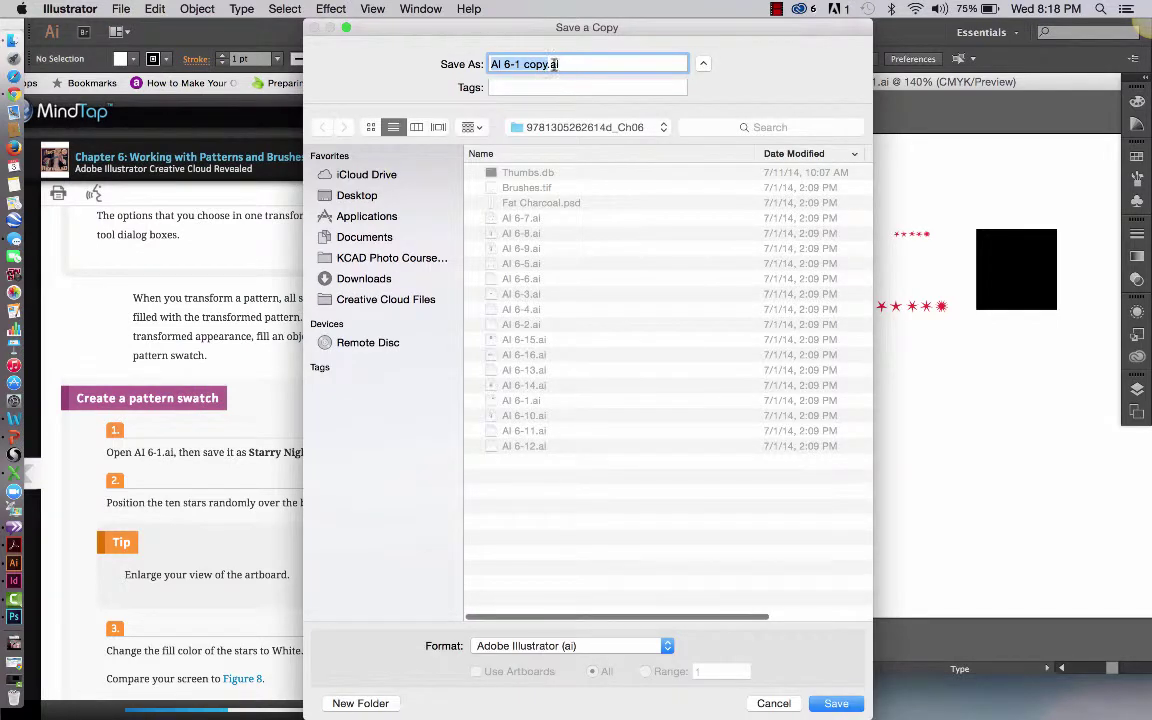
pyautogui.click(546, 65)
pyautogui.press('BackSpace')
pyautogui.press('BackSpace')
pyautogui.press('BackSpace')
pyautogui.press('BackSpace')
pyautogui.press('BackSpace')
pyautogui.press('BackSpace')
pyautogui.press('BackSpace')
pyautogui.press('BackSpace')
pyautogui.press('BackSpace')
pyautogui.press('BackSpace')
pyautogui.press('BackSpace')
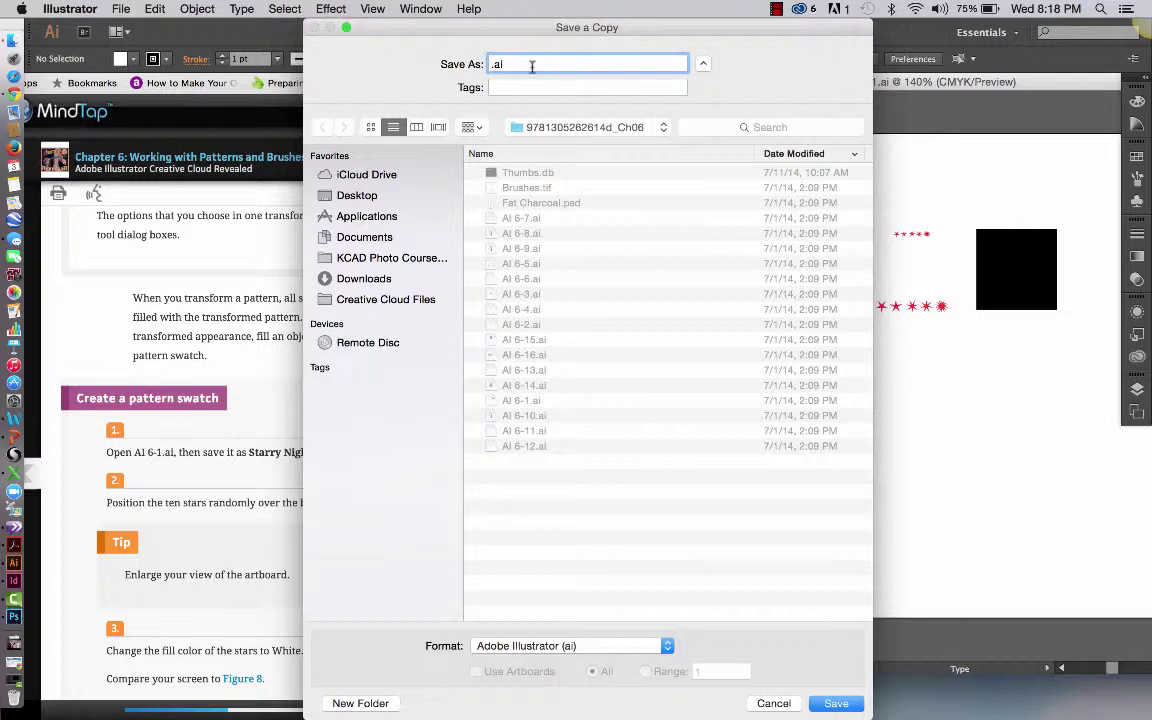
pyautogui.write('AI6-1')
pyautogui.press('super+z')
pyautogui.write('z')
pyautogui.press('super+z')
pyautogui.press('Left')
pyautogui.moveTo(547, 67); pyautogui.dragTo(520, 67)
pyautogui.press('BackSpace')
pyautogui.write('Starrynight')
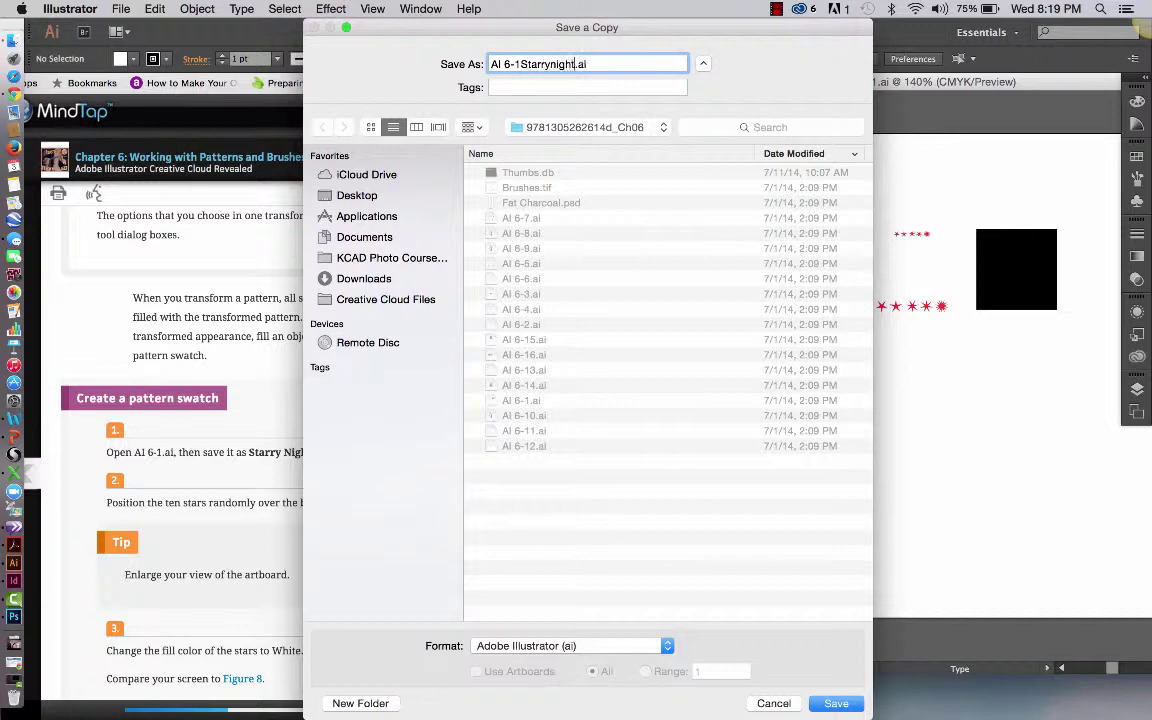
pyautogui.write('_slatern')
# Save the Starrynight copy with default options, close the original AI 6-1 document, and list recent files
pyautogui.click(832, 703)
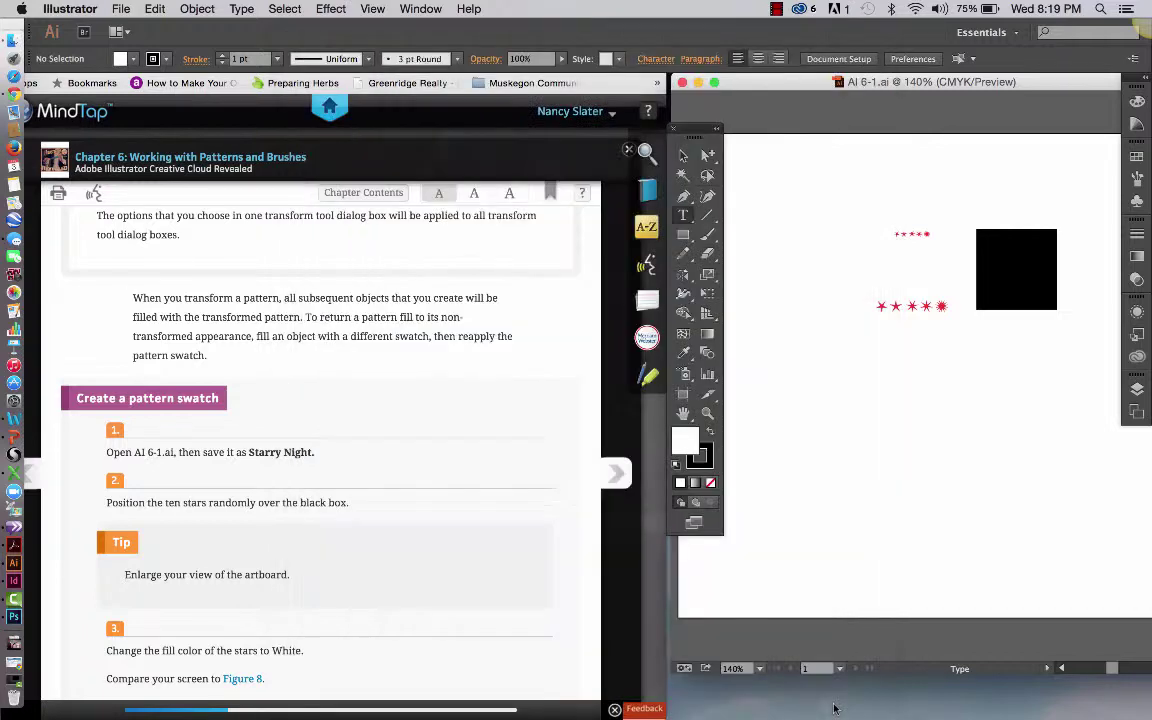
pyautogui.click(842, 661)
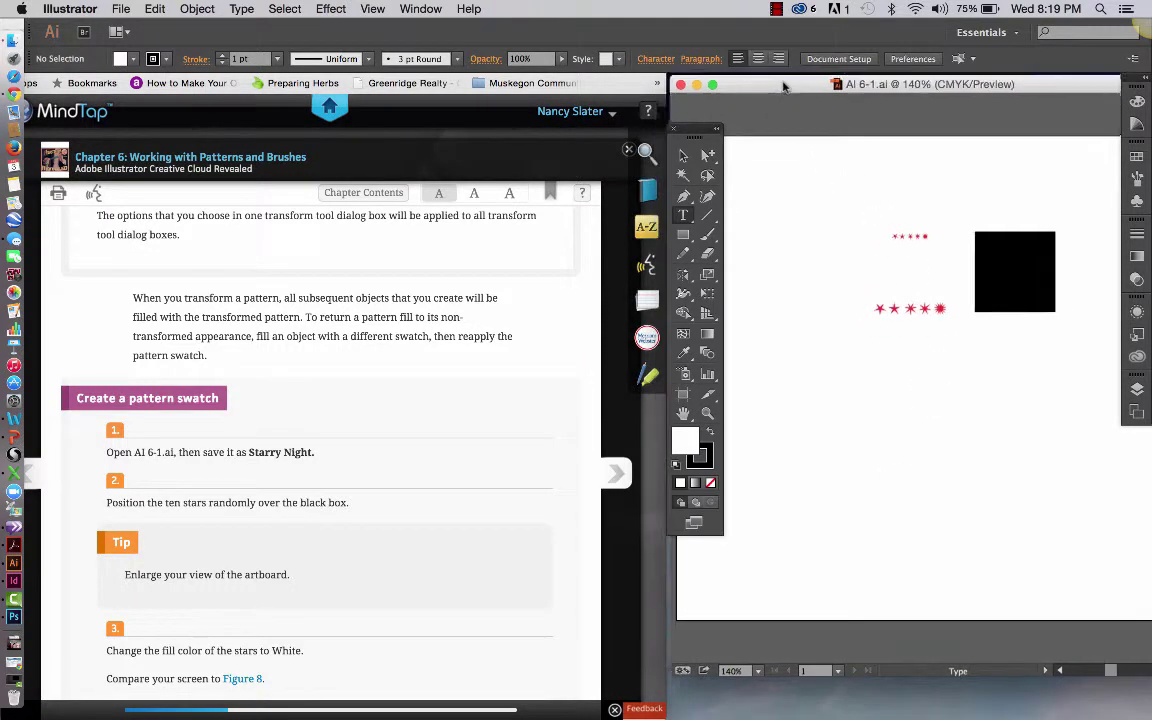
pyautogui.moveTo(748, 83); pyautogui.dragTo(751, 91)
pyautogui.click(687, 91)
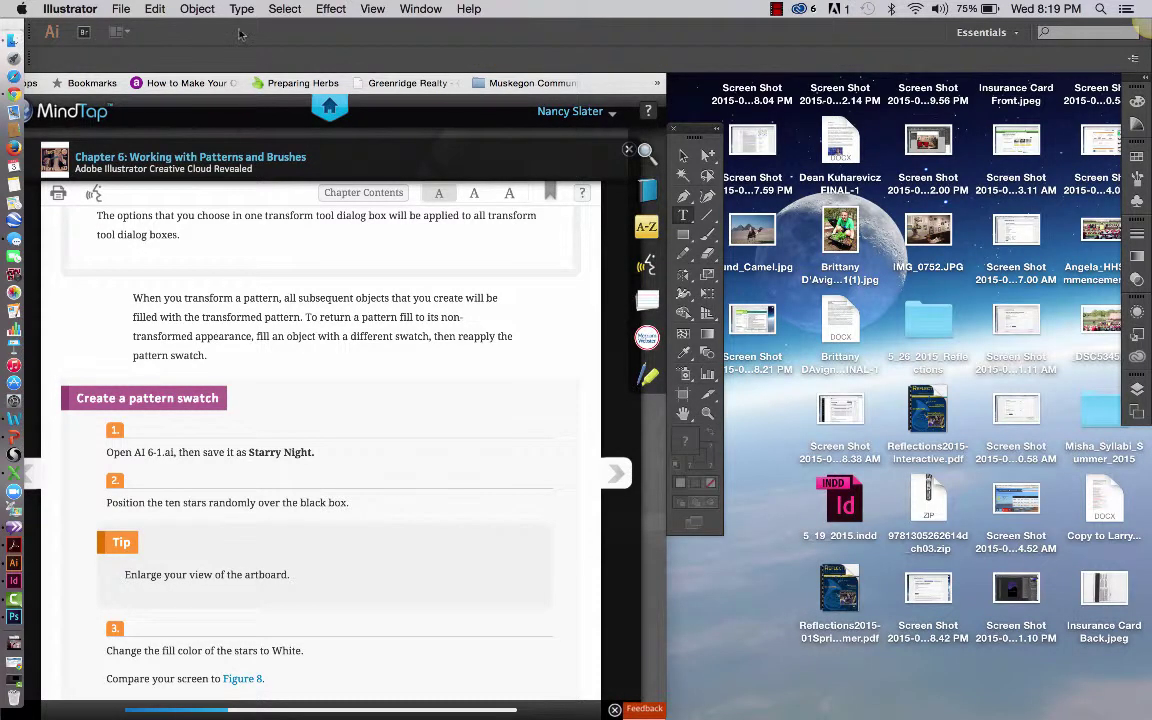
pyautogui.click(120, 9)
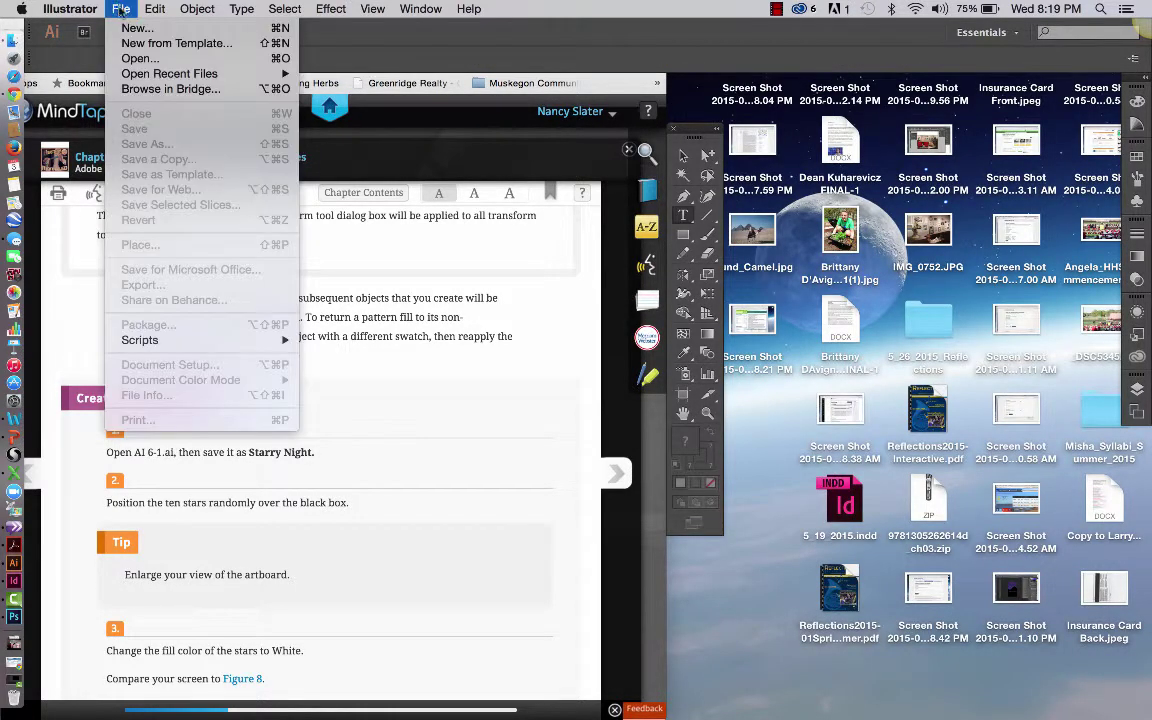
pyautogui.moveTo(145, 76)
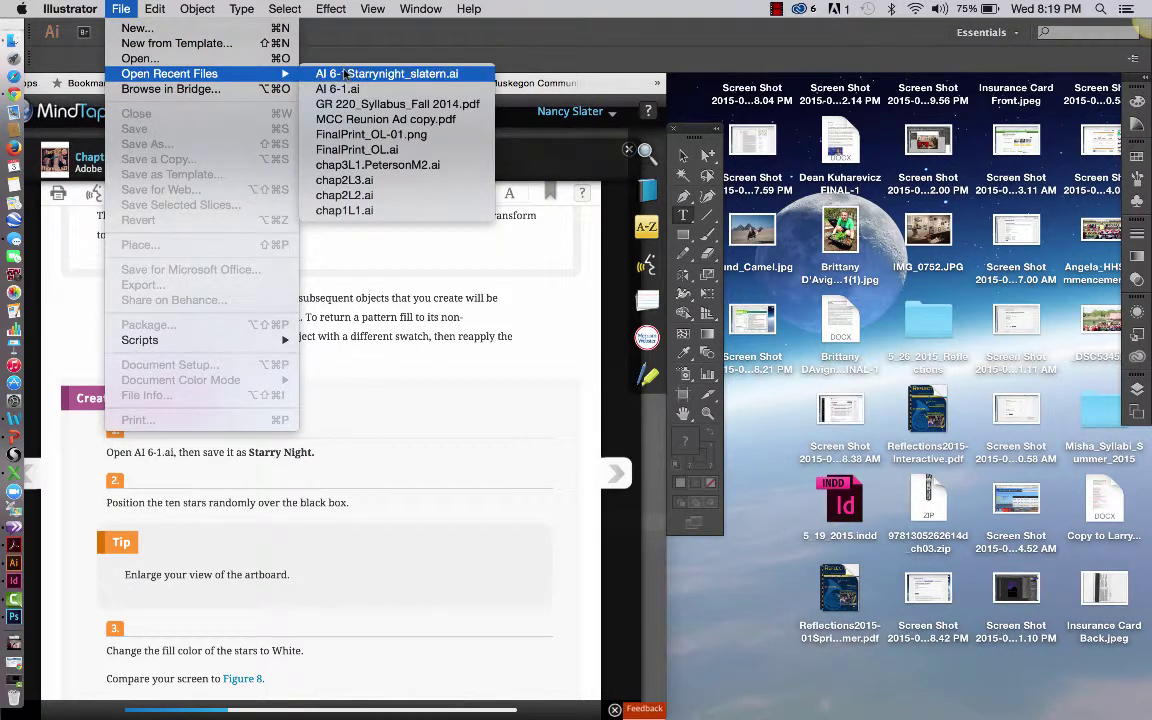
# Open the Starrynight copy from recent files, place it beside the textbook, and zoom onto the stars and box
pyautogui.click(344, 74)
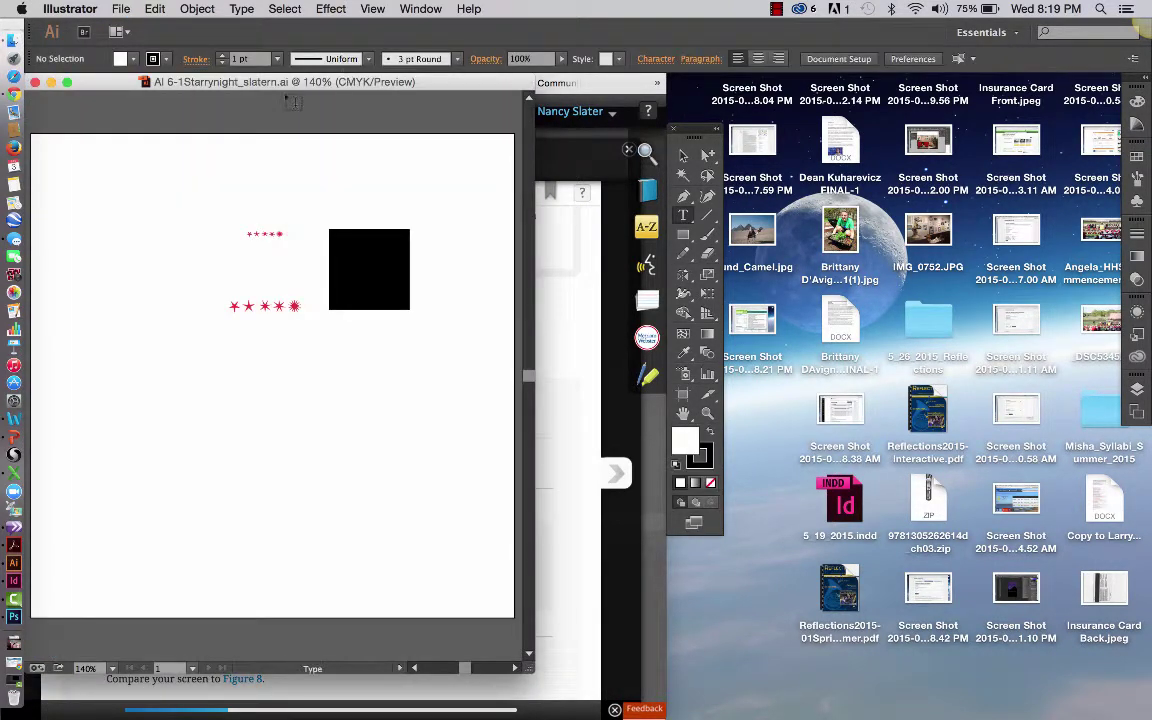
pyautogui.moveTo(290, 82); pyautogui.dragTo(966, 110)
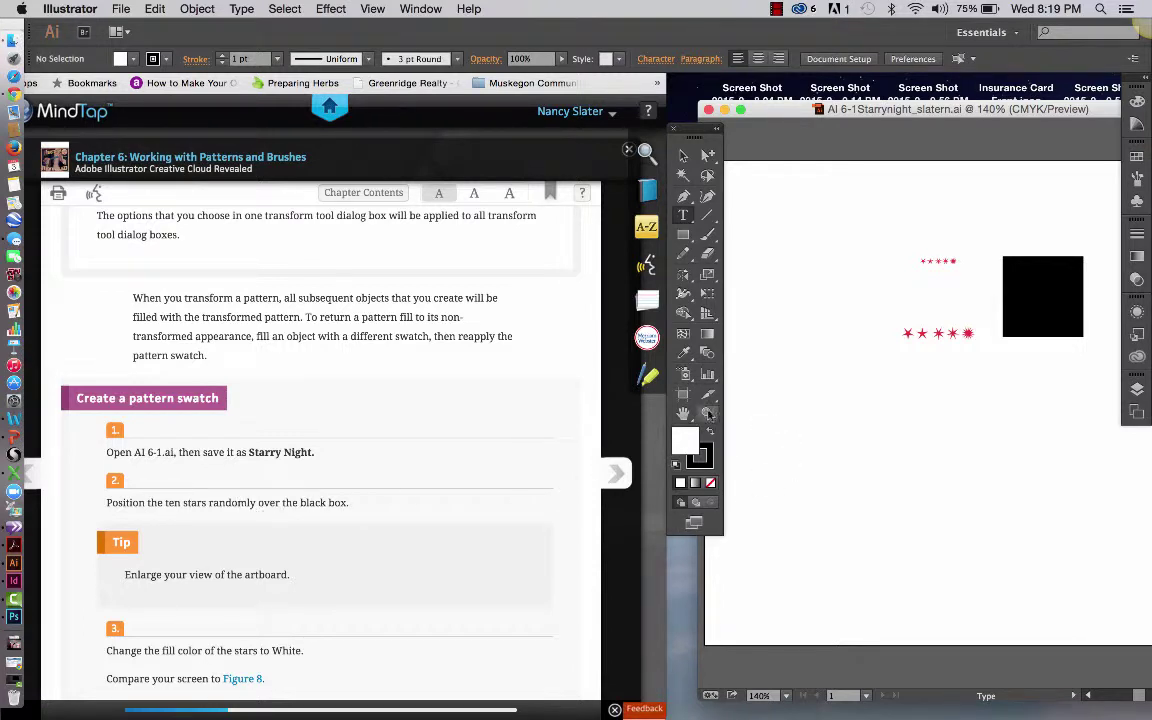
pyautogui.click(707, 413)
pyautogui.moveTo(871, 229); pyautogui.dragTo(1111, 377)
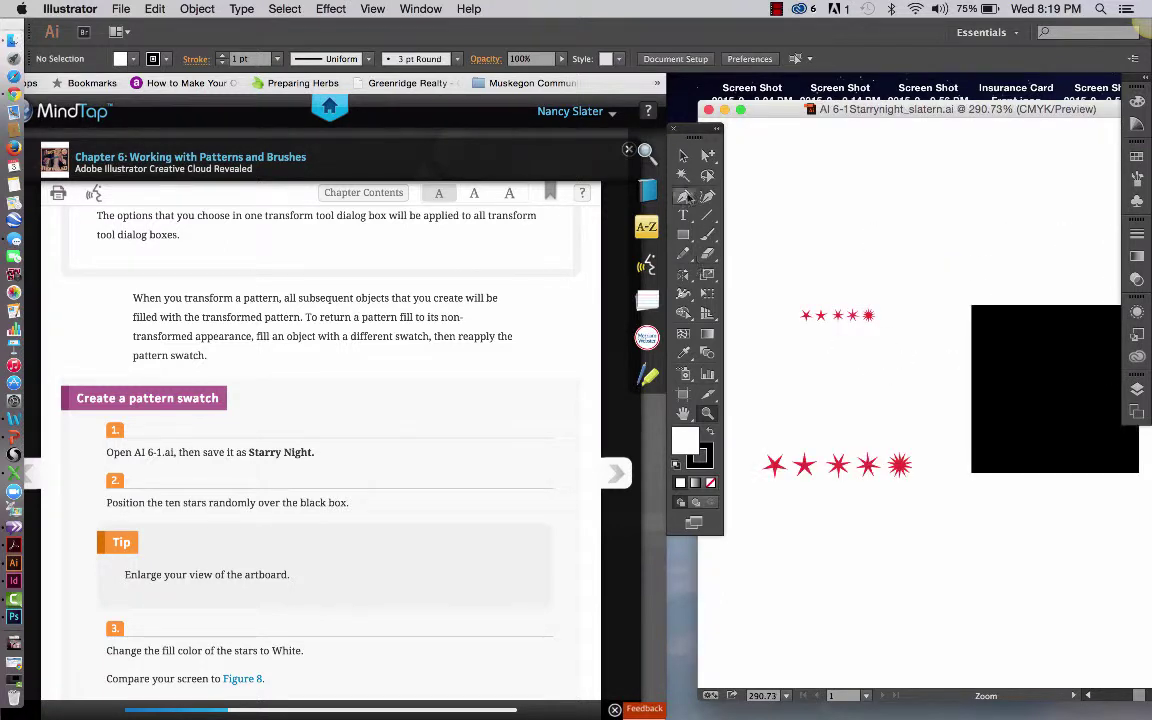
# Drag all ten red stars from around the artboard onto the black box
pyautogui.click(683, 156)
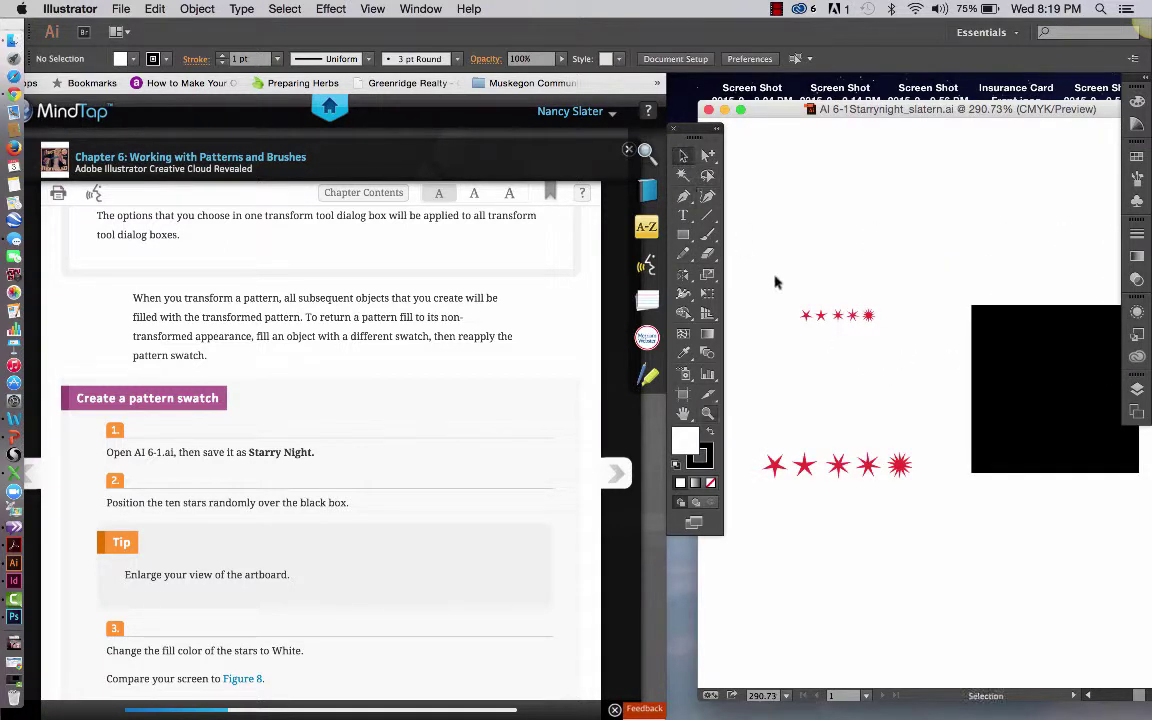
pyautogui.click(807, 317)
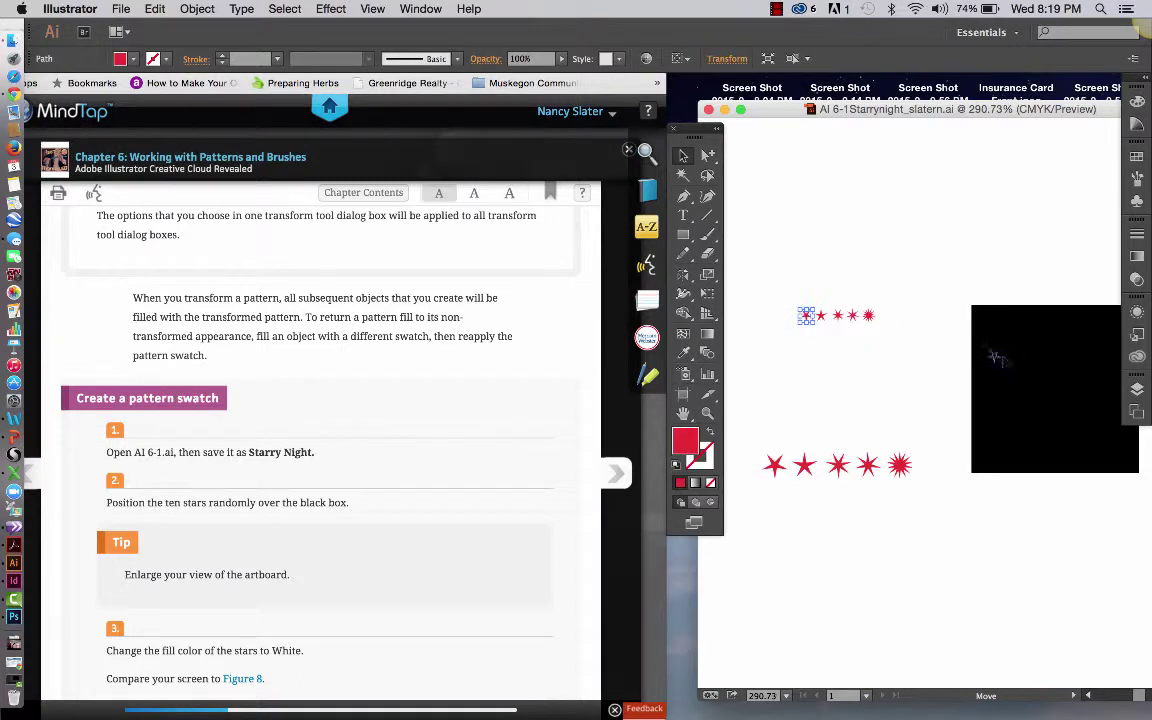
pyautogui.moveTo(807, 317); pyautogui.dragTo(1001, 345)
pyautogui.moveTo(870, 316); pyautogui.dragTo(1001, 388)
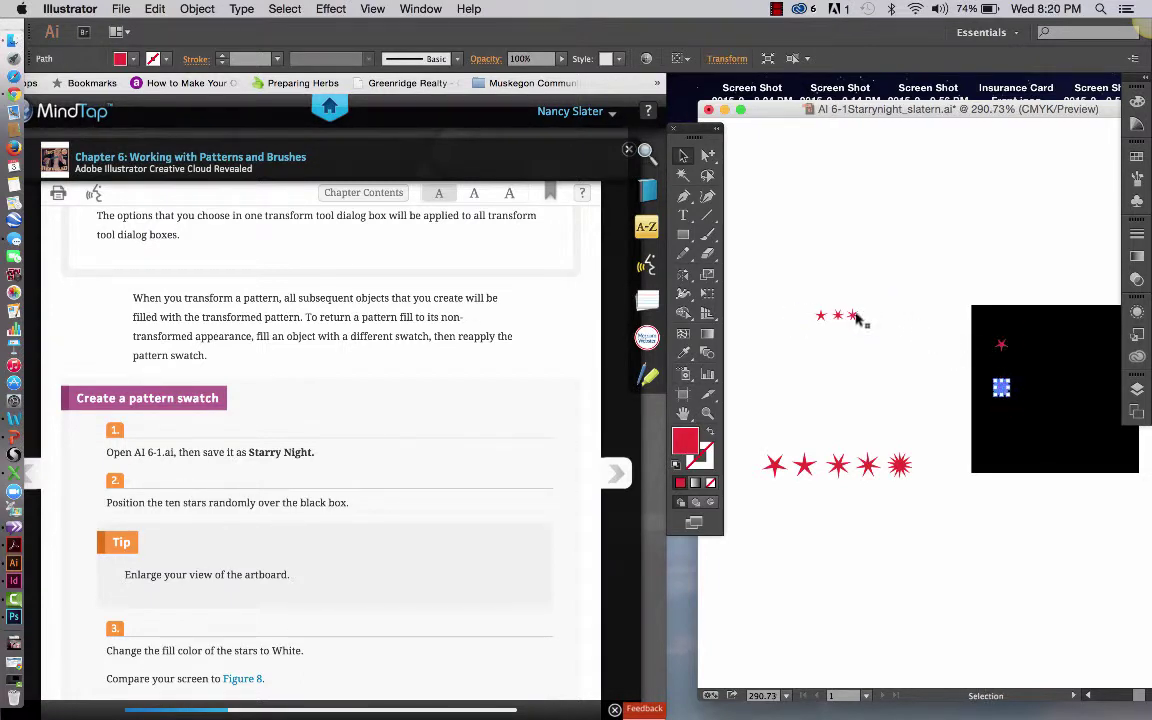
pyautogui.moveTo(851, 316); pyautogui.dragTo(1026, 382)
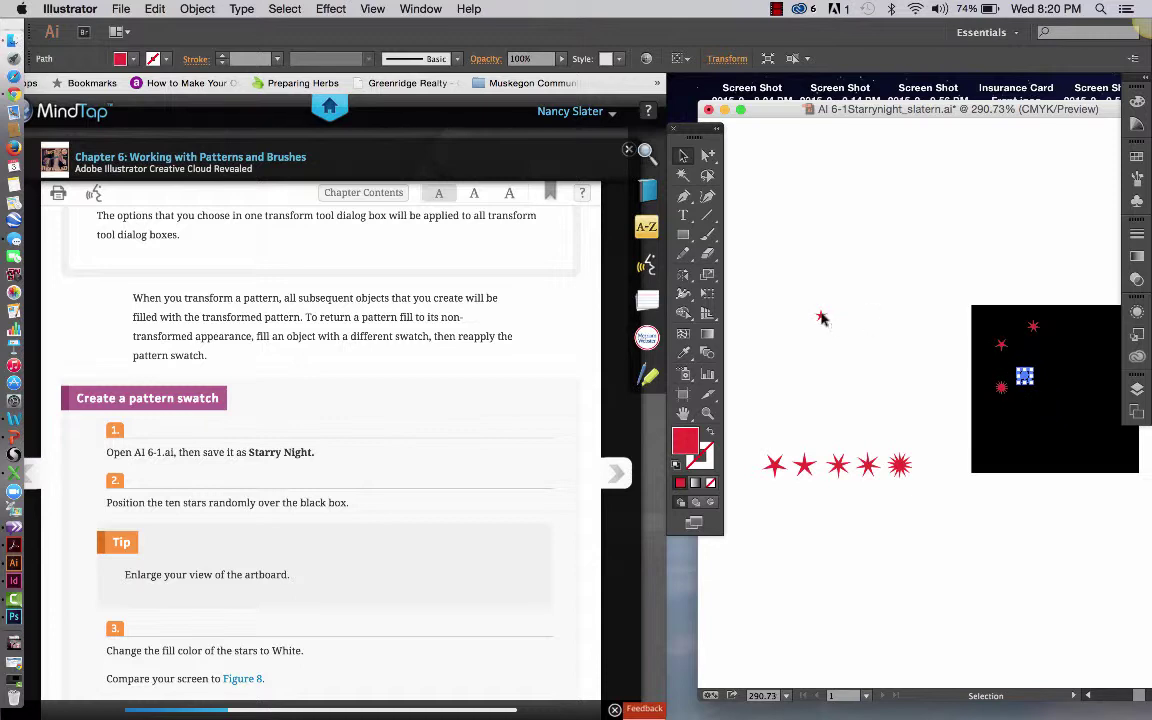
pyautogui.moveTo(821, 315); pyautogui.dragTo(1113, 445)
pyautogui.moveTo(900, 464); pyautogui.dragTo(1005, 450)
pyautogui.moveTo(871, 452); pyautogui.dragTo(1047, 355)
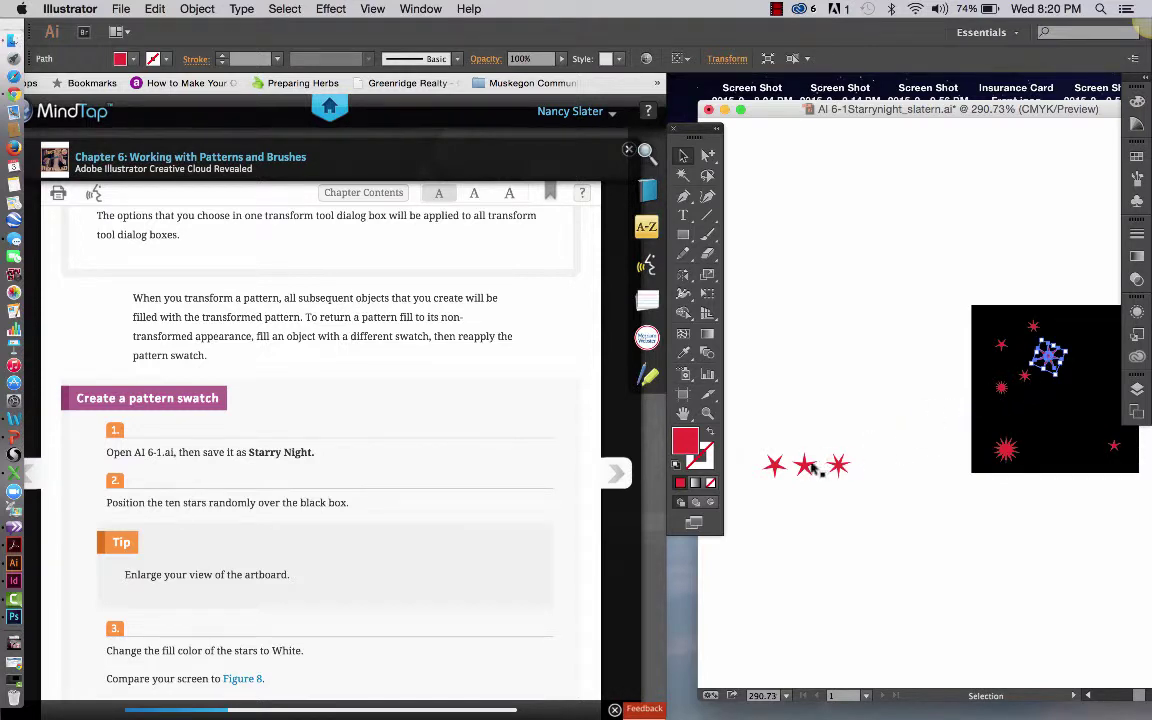
pyautogui.moveTo(780, 467); pyautogui.dragTo(1047, 412)
pyautogui.moveTo(840, 465); pyautogui.dragTo(1090, 348)
pyautogui.click(1039, 252)
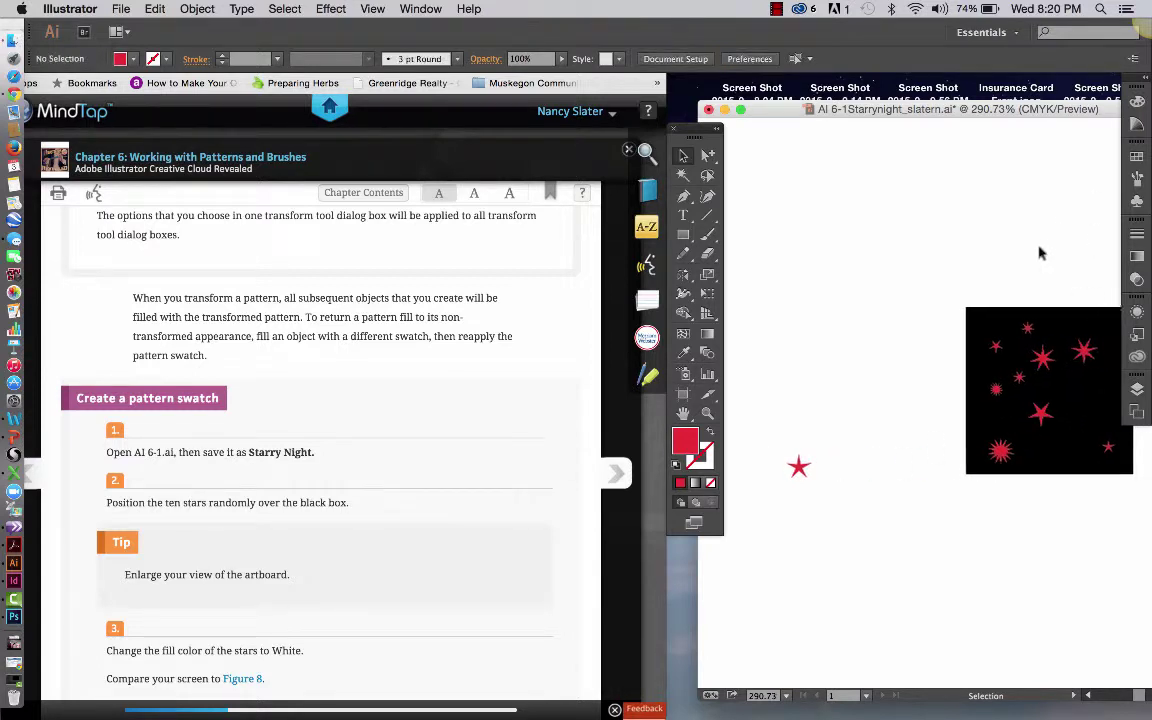
pyautogui.hscroll(4, 1039, 252)
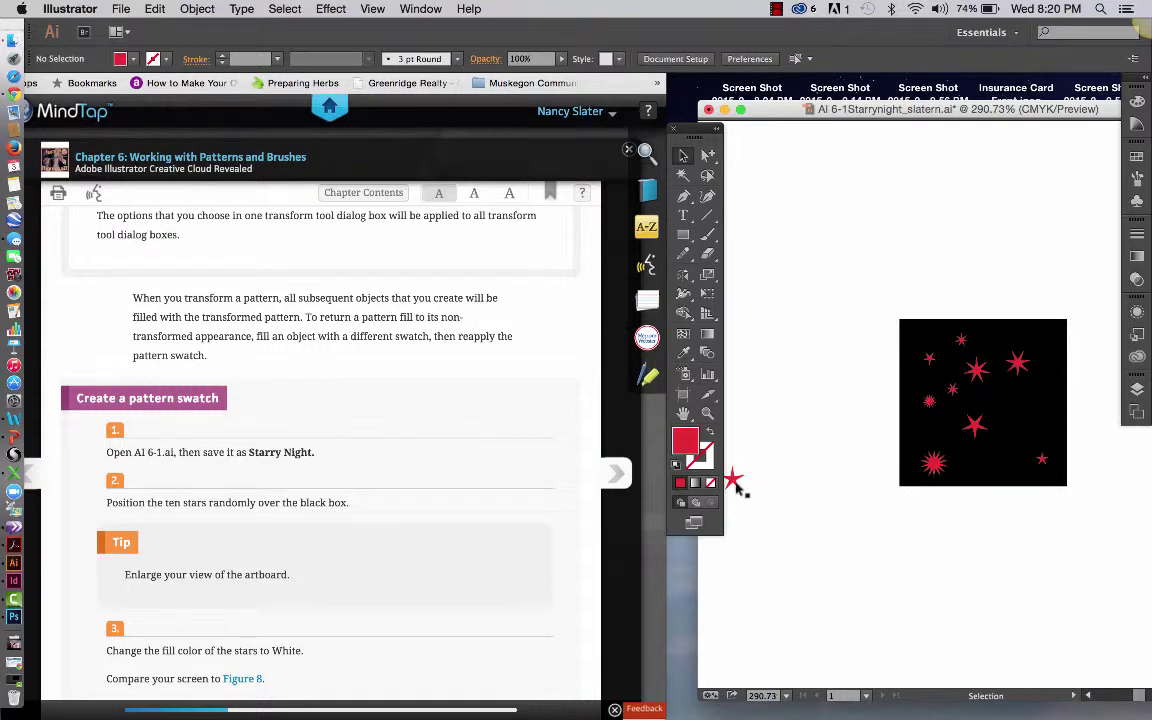
pyautogui.moveTo(733, 479); pyautogui.dragTo(1012, 414)
# Adjust individual star positions so they are scattered randomly across the box
pyautogui.click(940, 476)
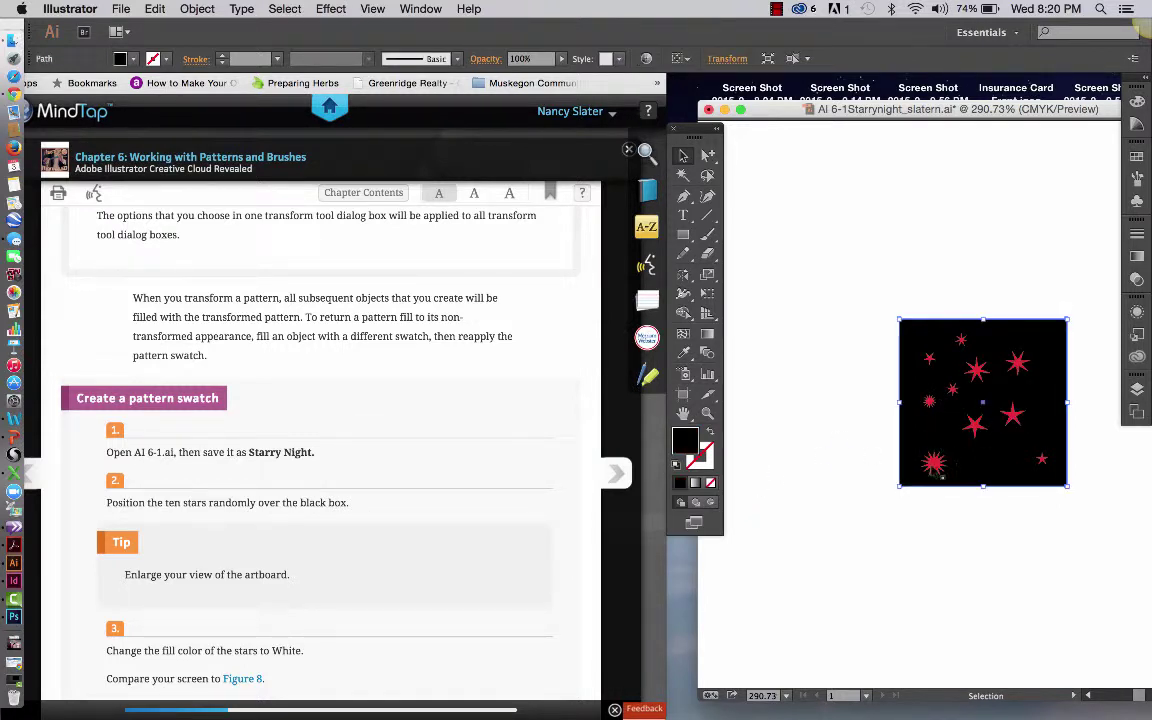
pyautogui.click(896, 506)
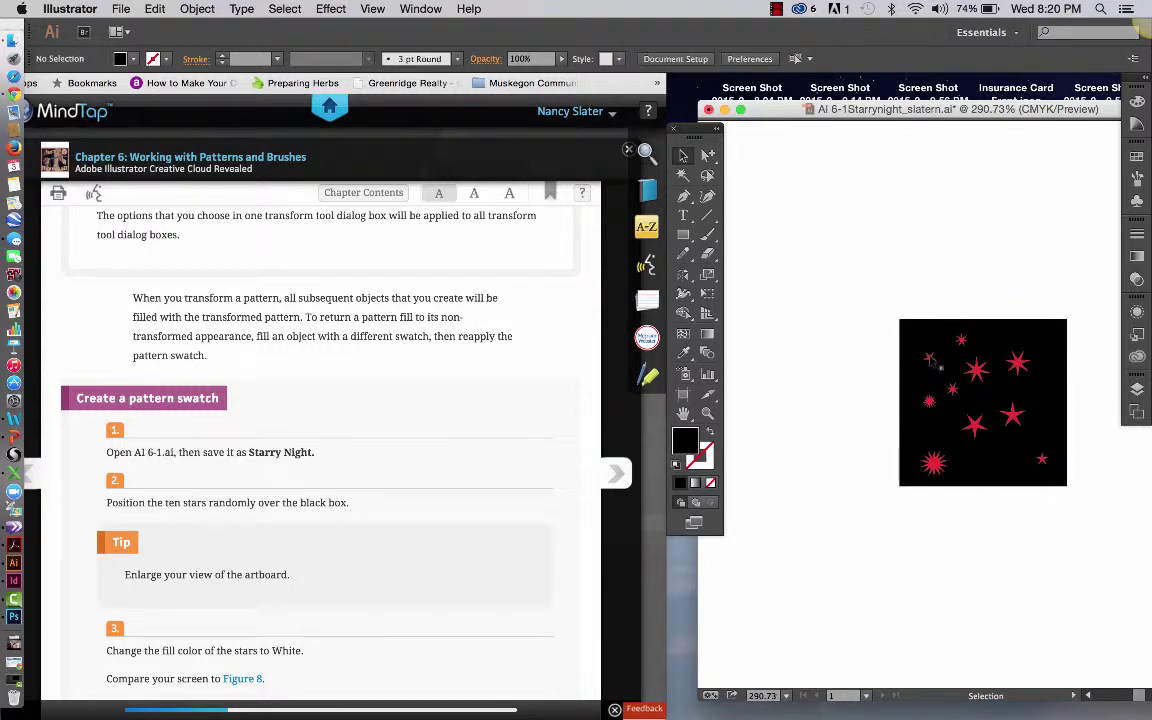
pyautogui.click(1039, 350)
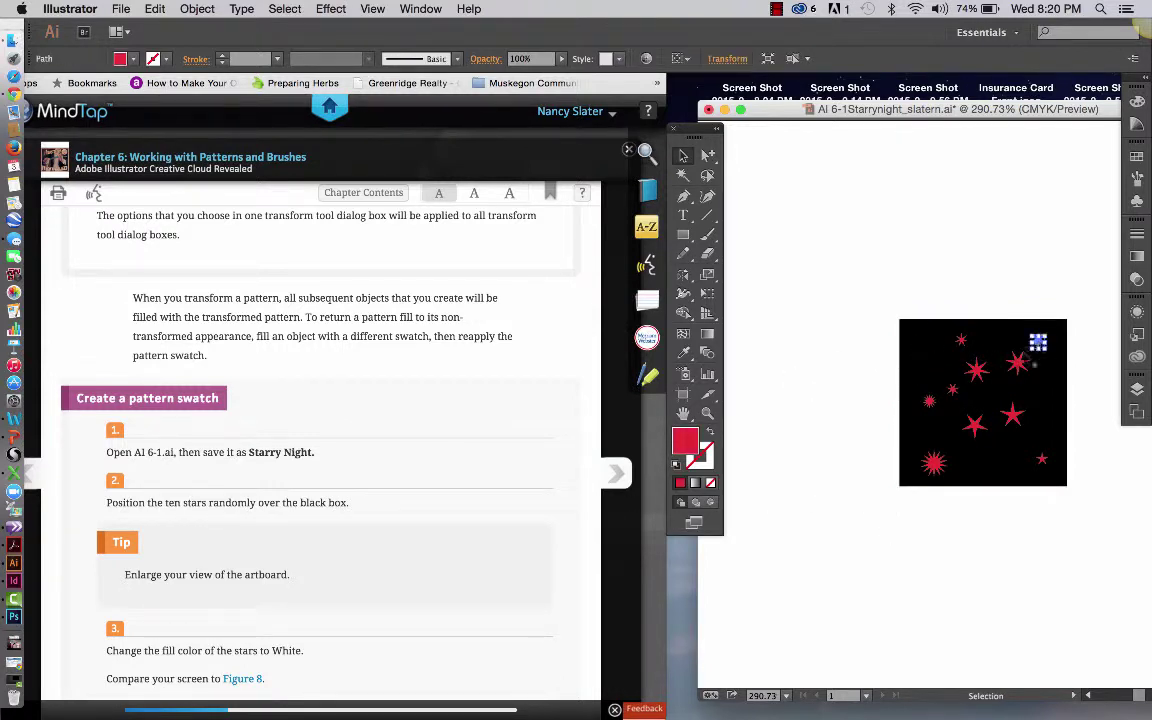
pyautogui.moveTo(1036, 345); pyautogui.dragTo(1009, 385)
pyautogui.moveTo(976, 436); pyautogui.dragTo(963, 436)
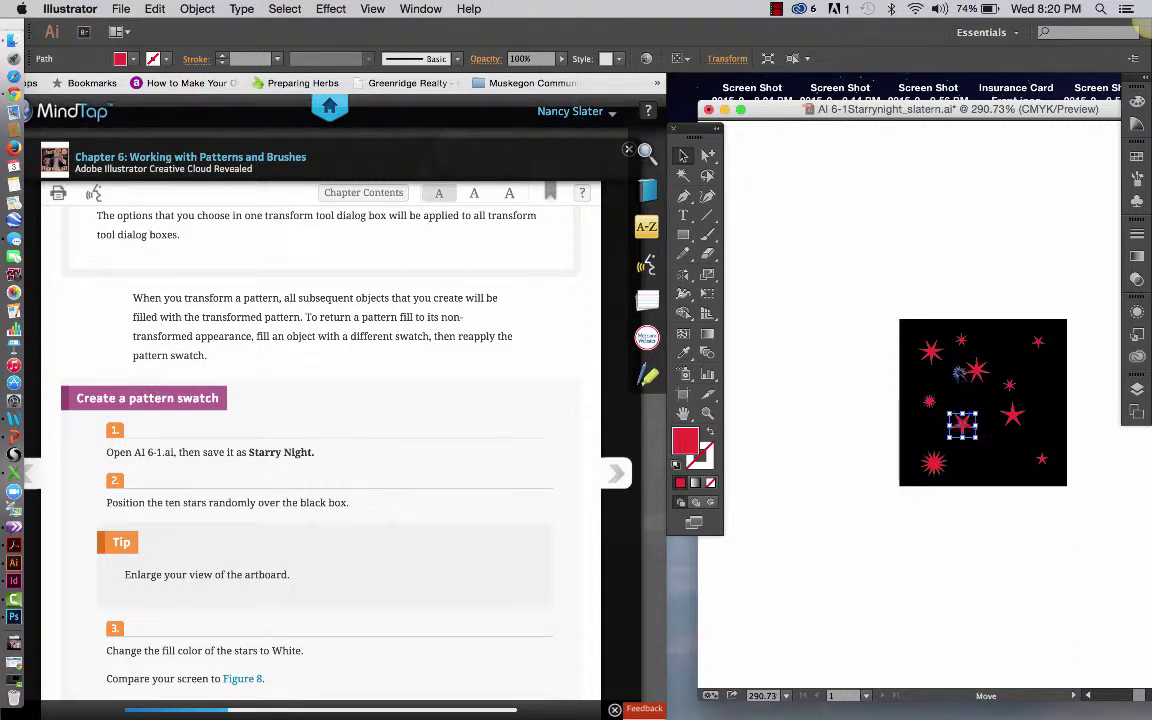
pyautogui.moveTo(931, 403); pyautogui.dragTo(957, 382)
pyautogui.moveTo(1013, 416); pyautogui.dragTo(1013, 463)
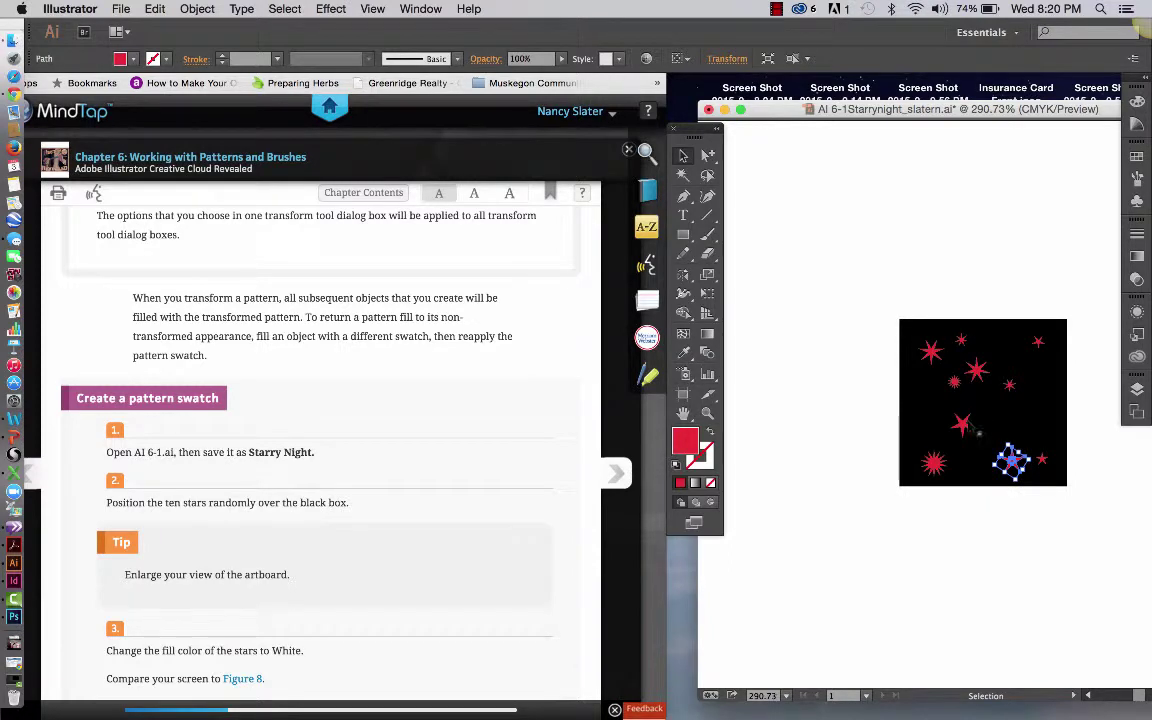
pyautogui.moveTo(962, 424); pyautogui.dragTo(999, 425)
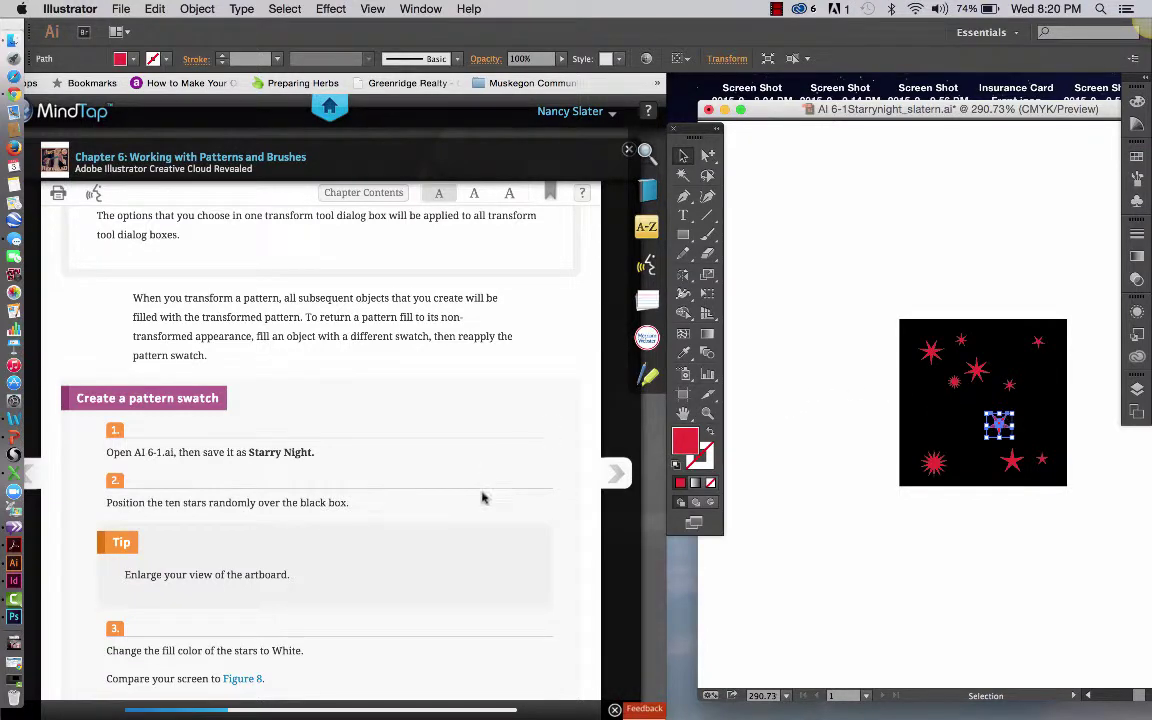
# Select every red star at once using Select > Same > Fill Color
pyautogui.scroll(-3, 482, 498)
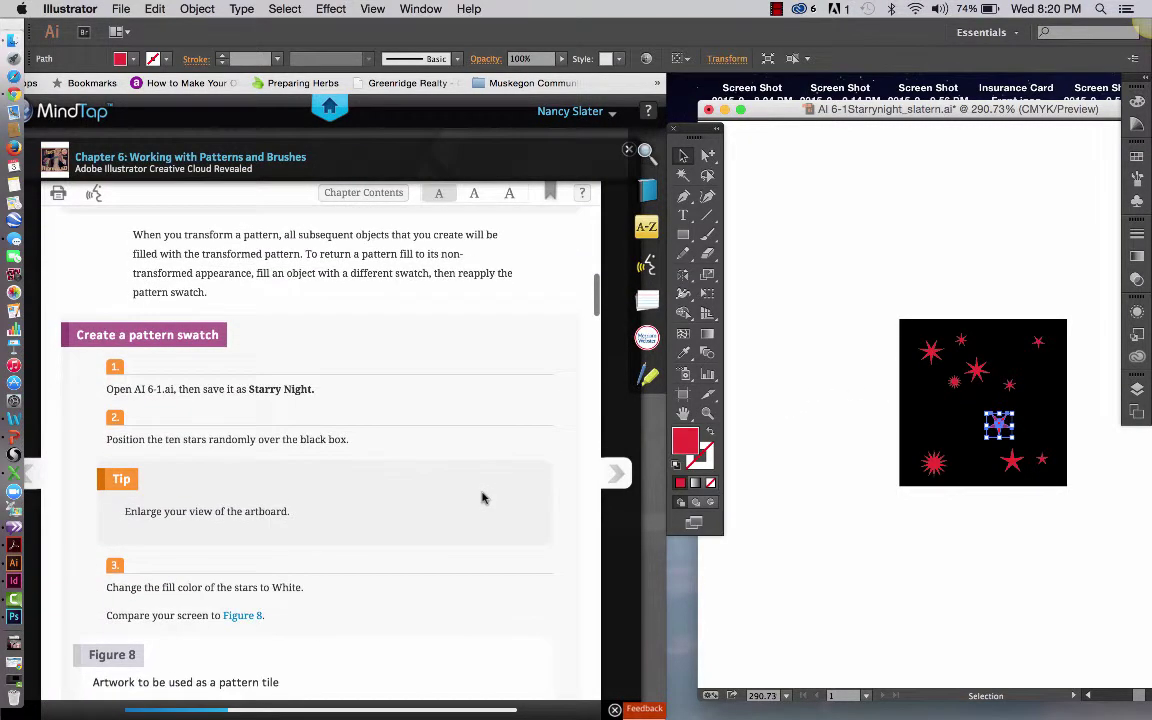
pyautogui.scroll(-2, 482, 498)
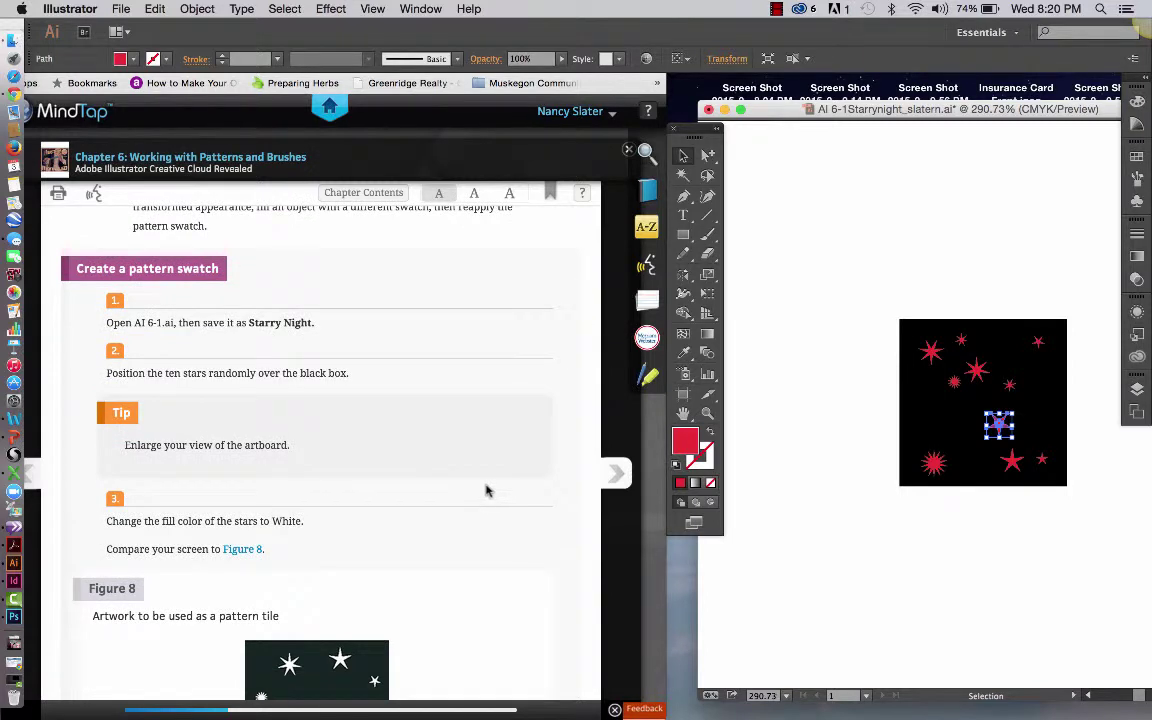
pyautogui.scroll(-2, 486, 490)
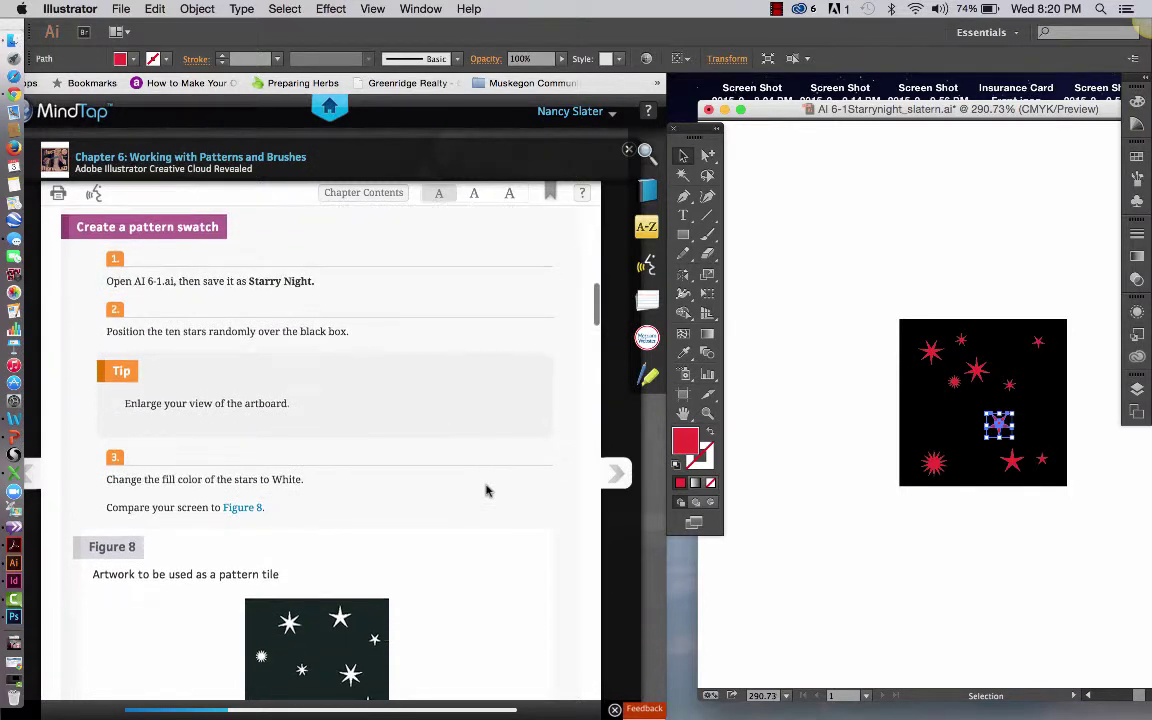
pyautogui.click(790, 452)
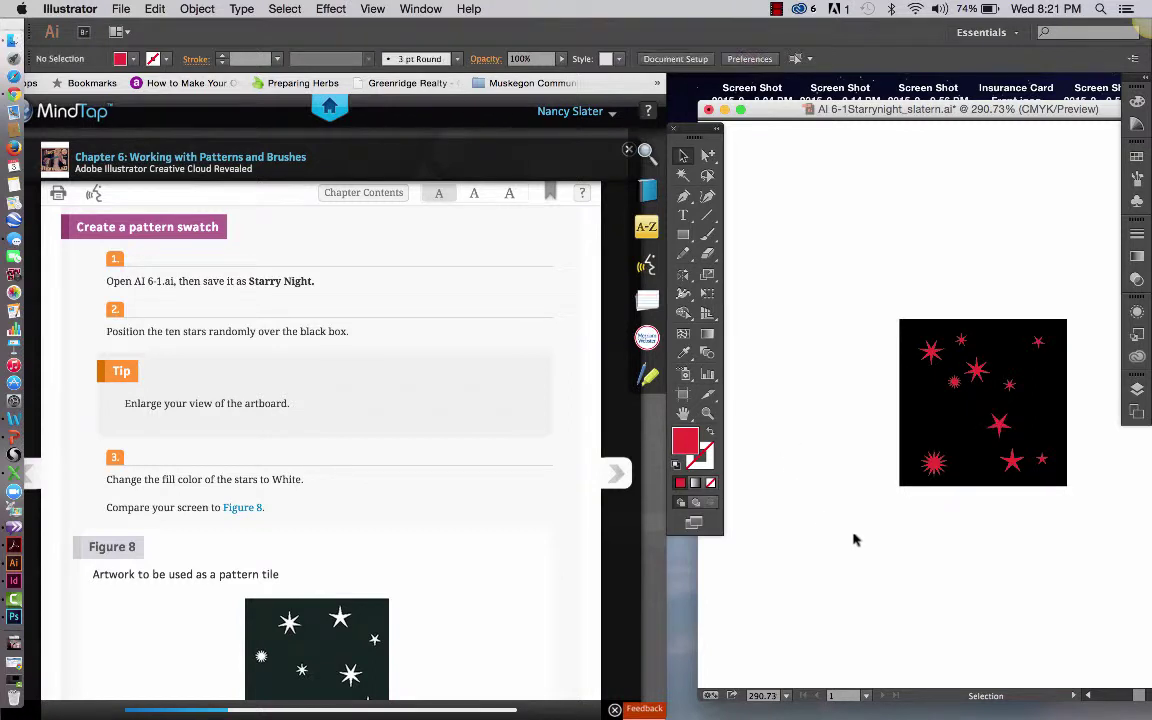
pyautogui.click(1001, 430)
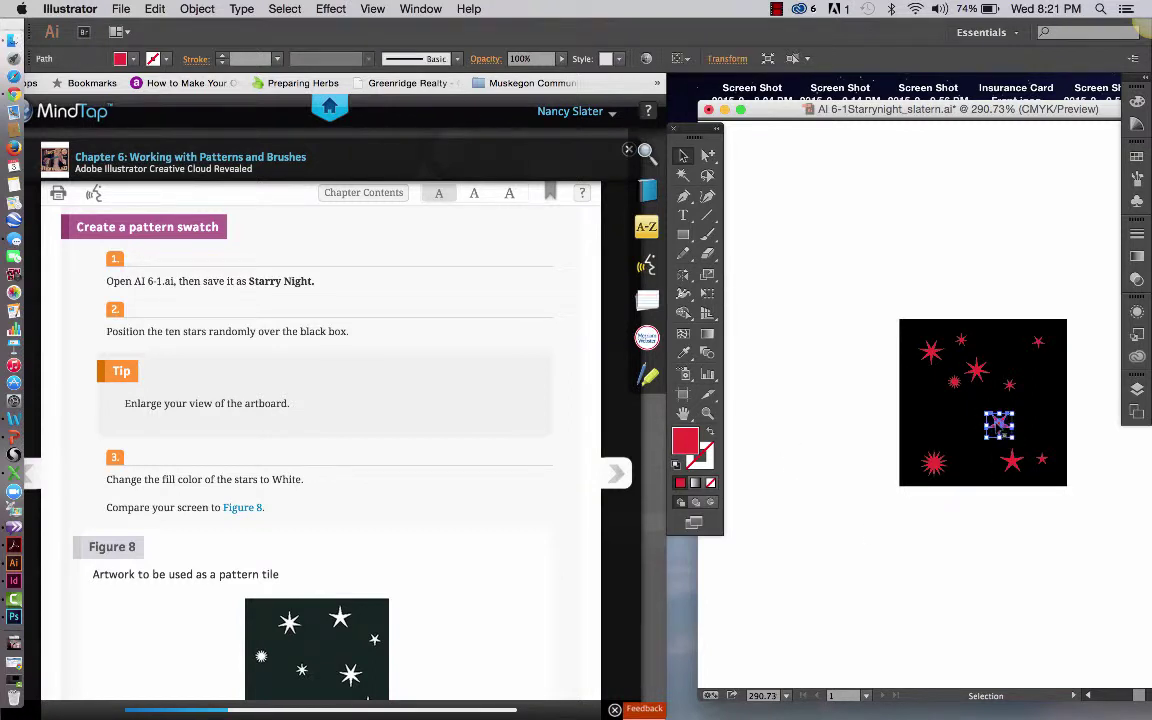
pyautogui.click(284, 8)
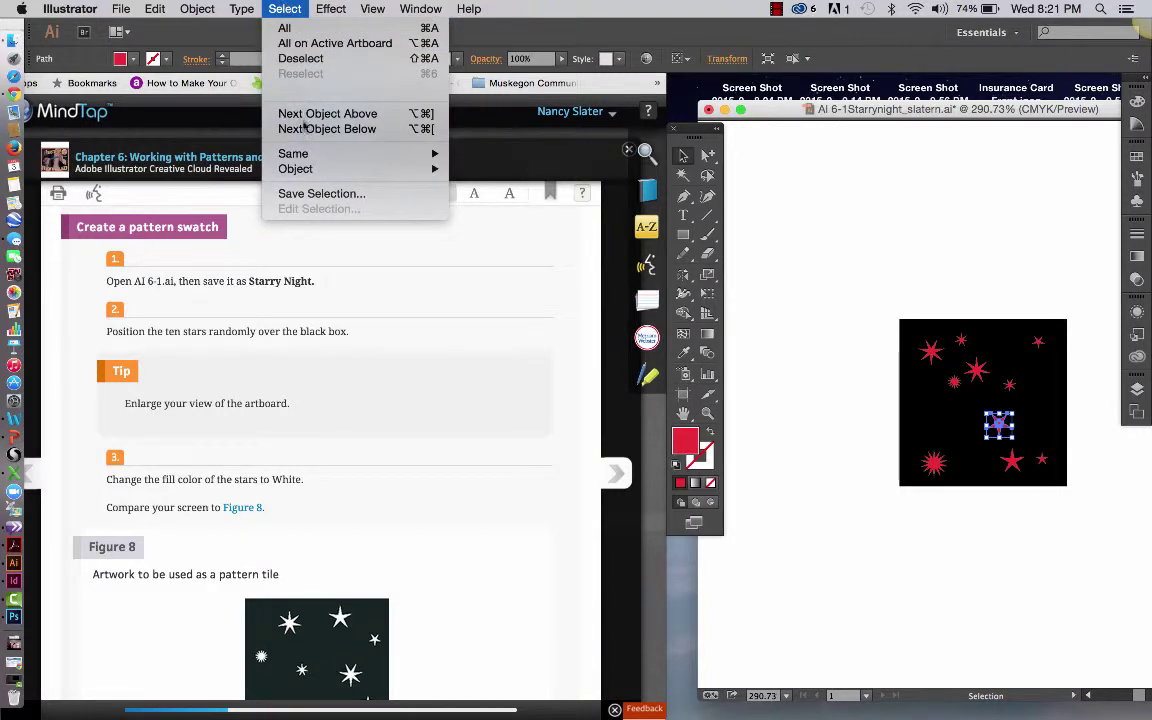
pyautogui.moveTo(280, 153)
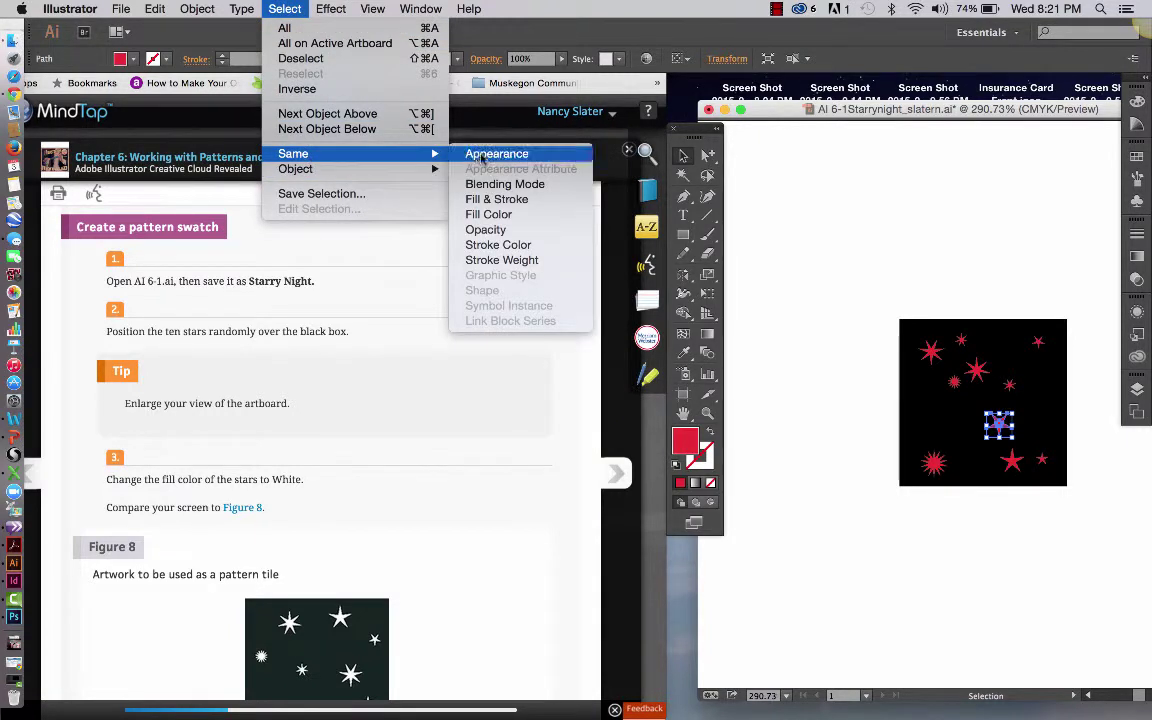
pyautogui.click(488, 216)
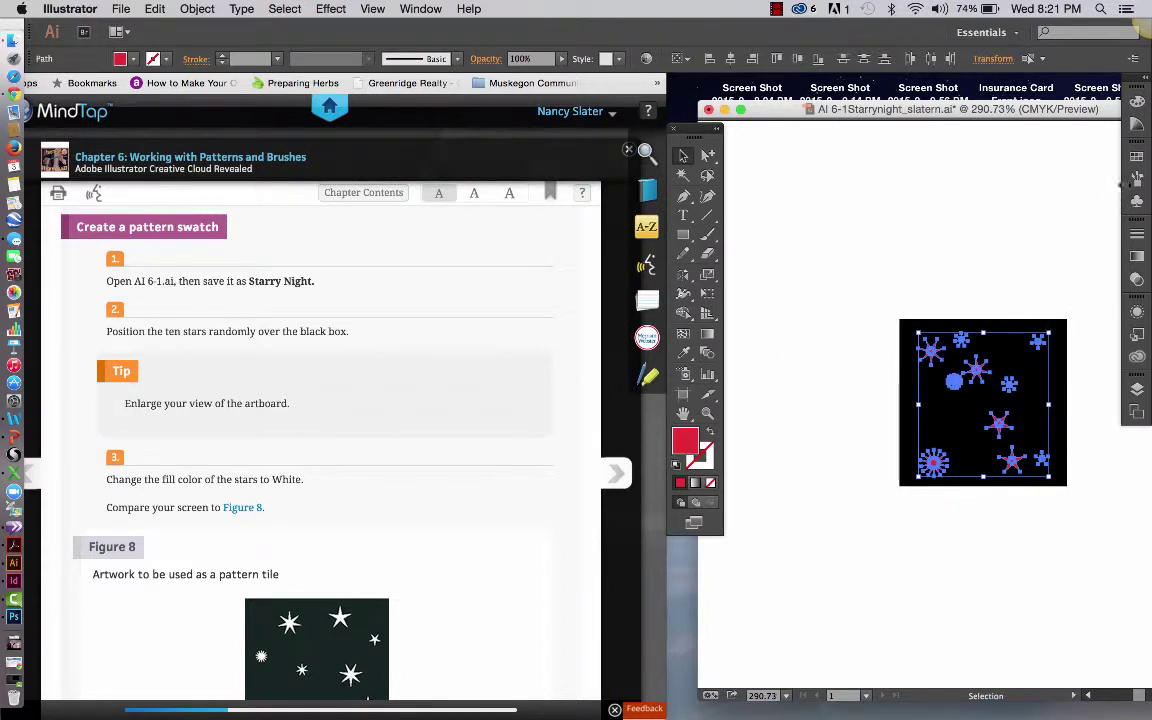
# Fill the selected stars with White from the Swatches panel, then deselect
pyautogui.click(1137, 160)
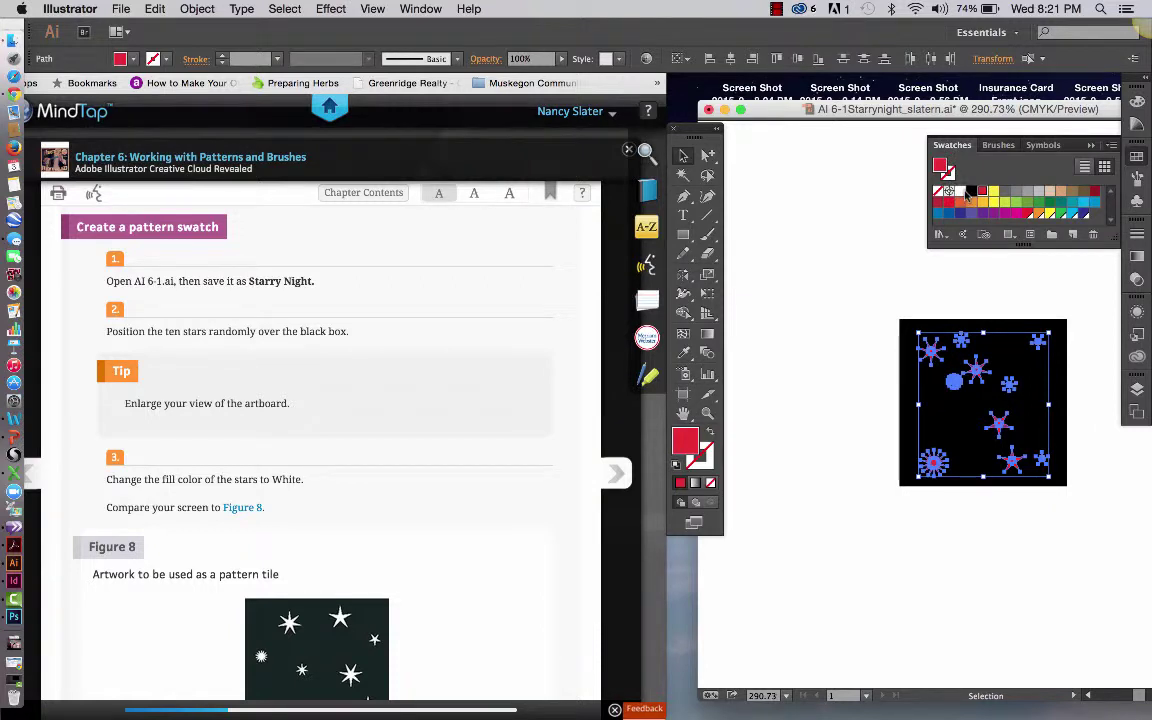
pyautogui.click(960, 190)
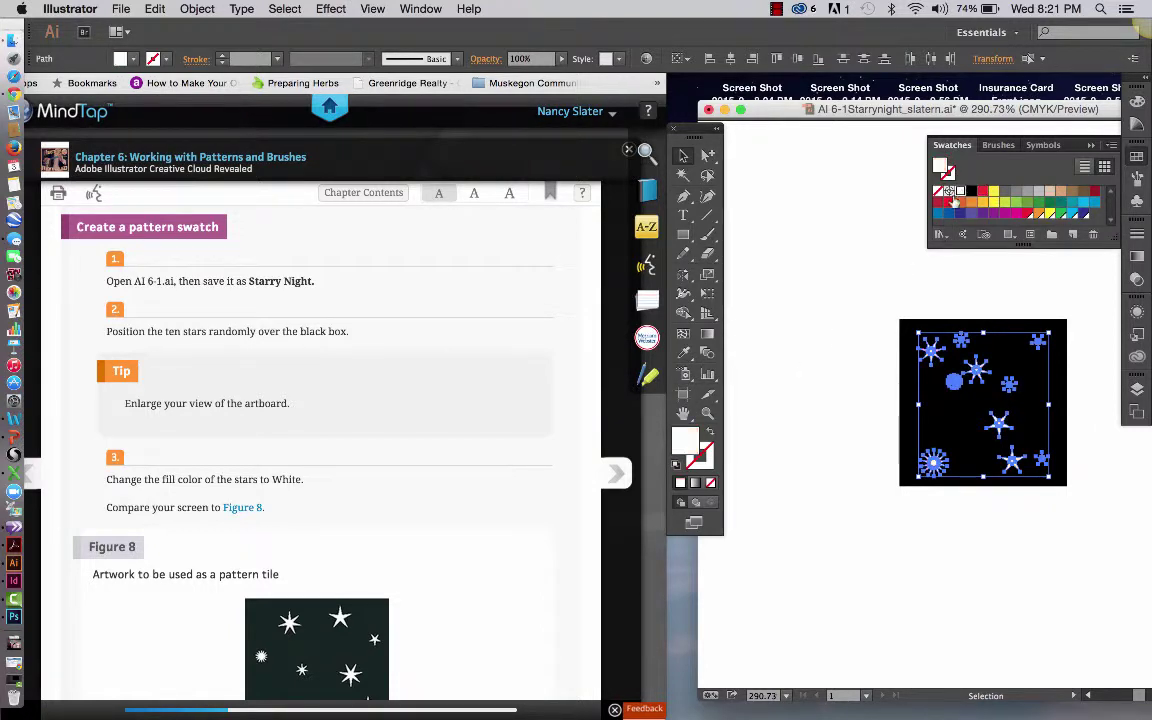
pyautogui.click(898, 267)
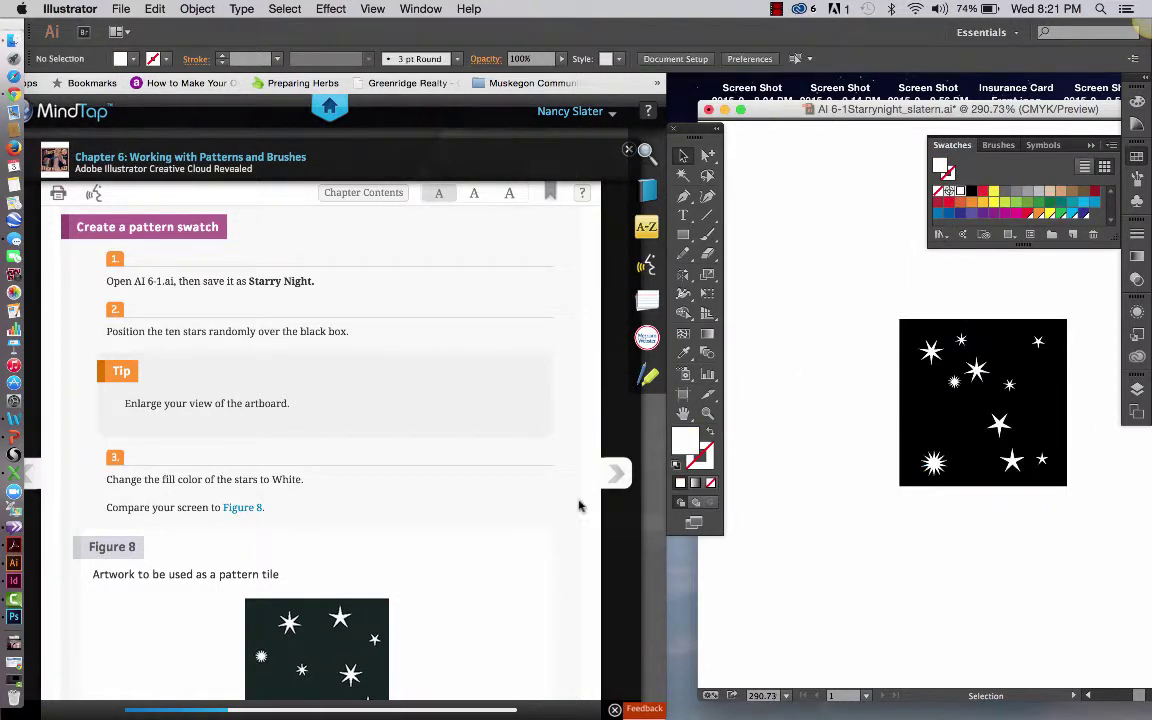
pyautogui.scroll(-2, 545, 555)
# Select the black background square and turn on View > Rulers > Show Rulers
pyautogui.scroll(-2, 545, 555)
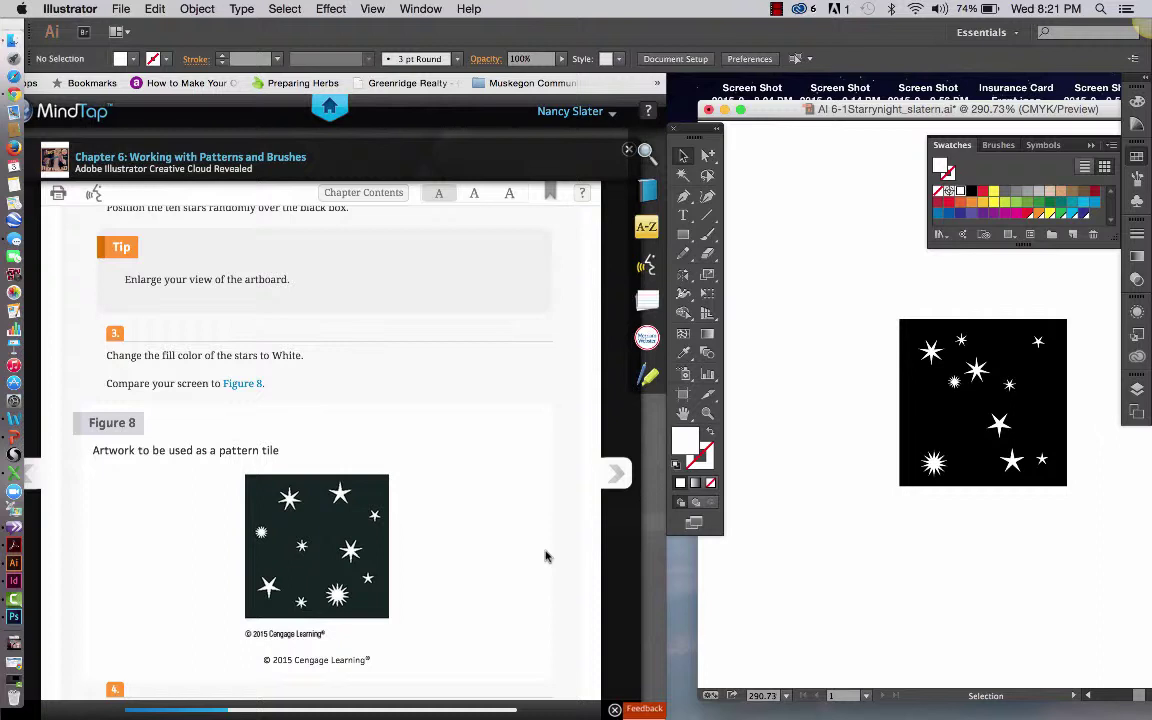
pyautogui.scroll(-3, 545, 555)
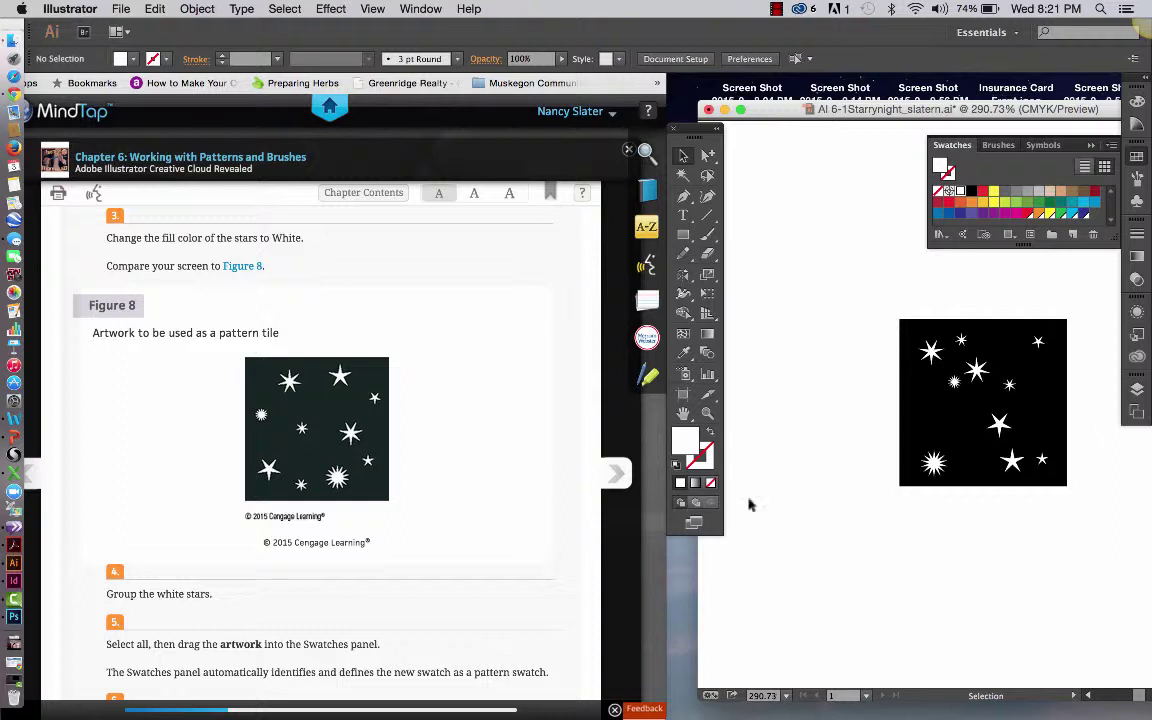
pyautogui.moveTo(815, 286); pyautogui.dragTo(912, 324)
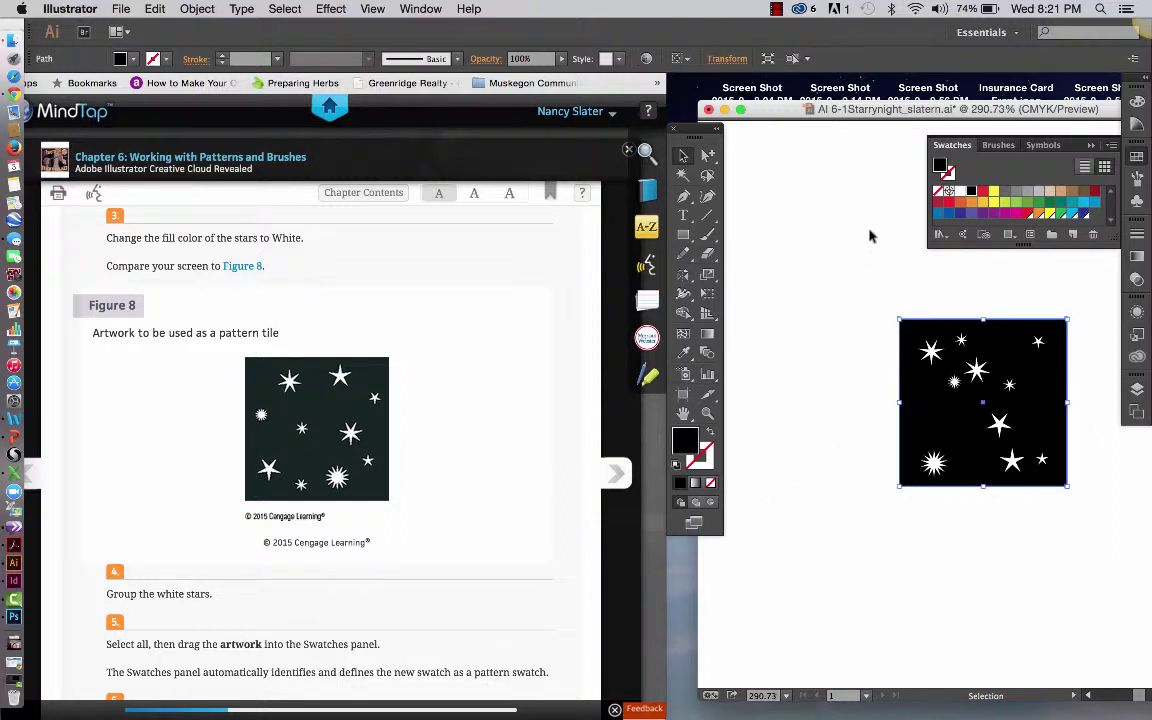
pyautogui.click(332, 9)
pyautogui.moveTo(362, 12)
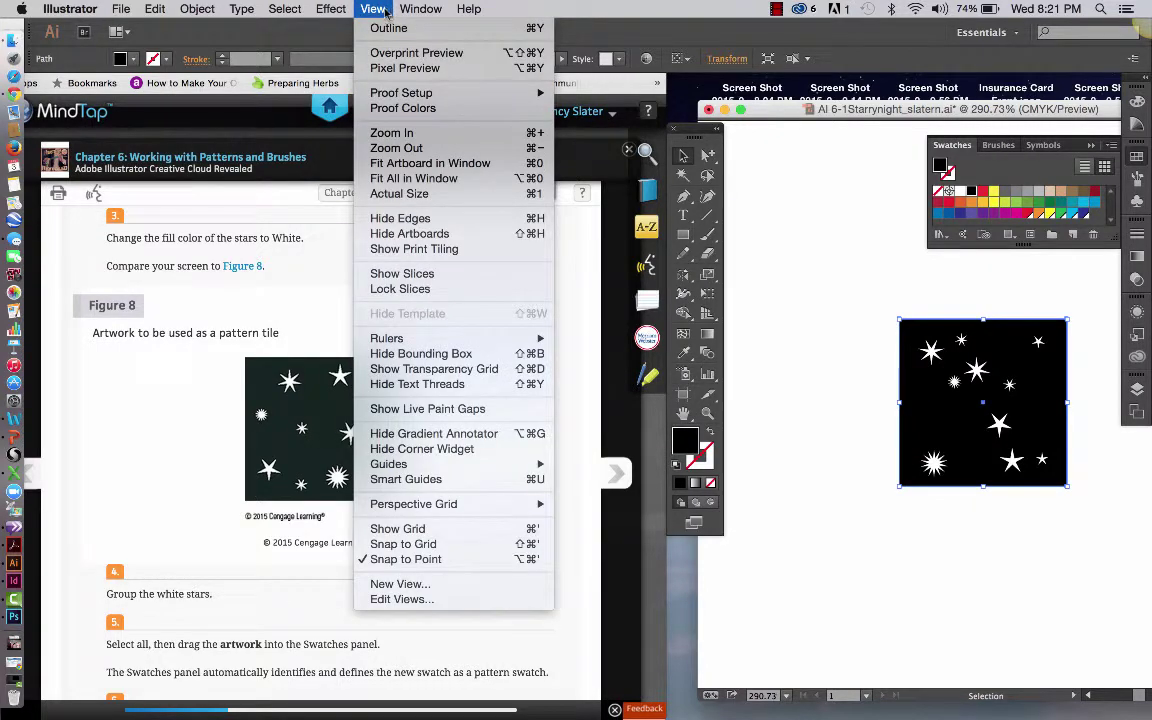
pyautogui.moveTo(400, 338)
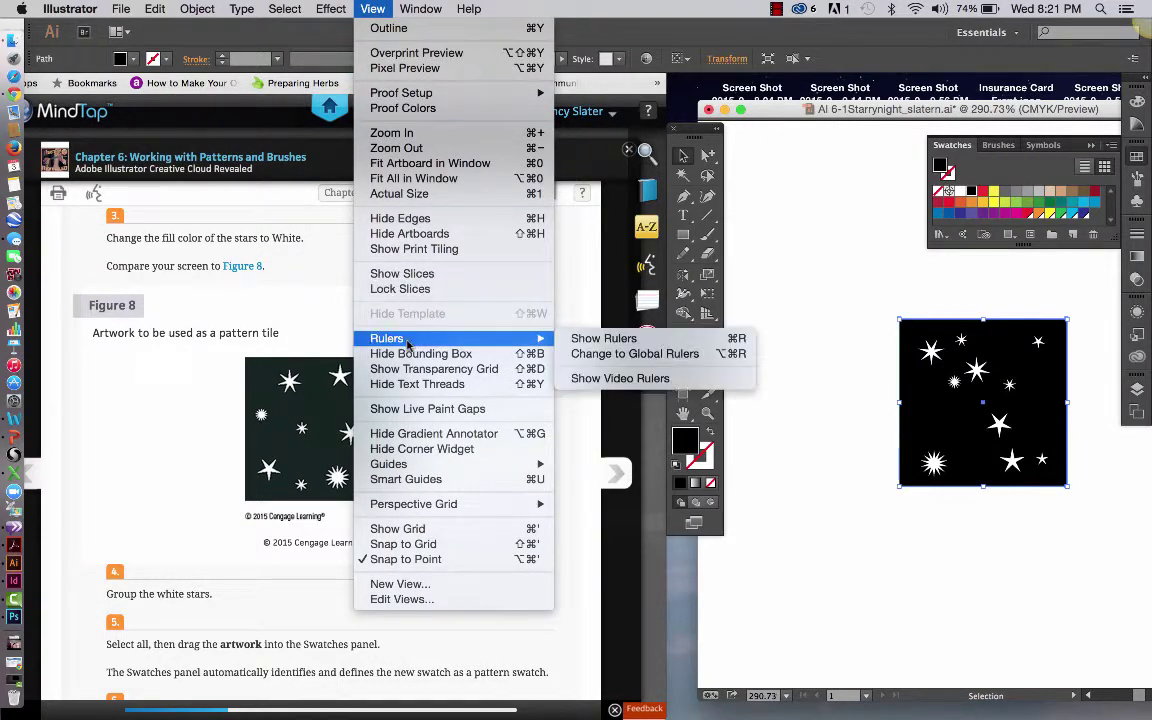
pyautogui.click(592, 333)
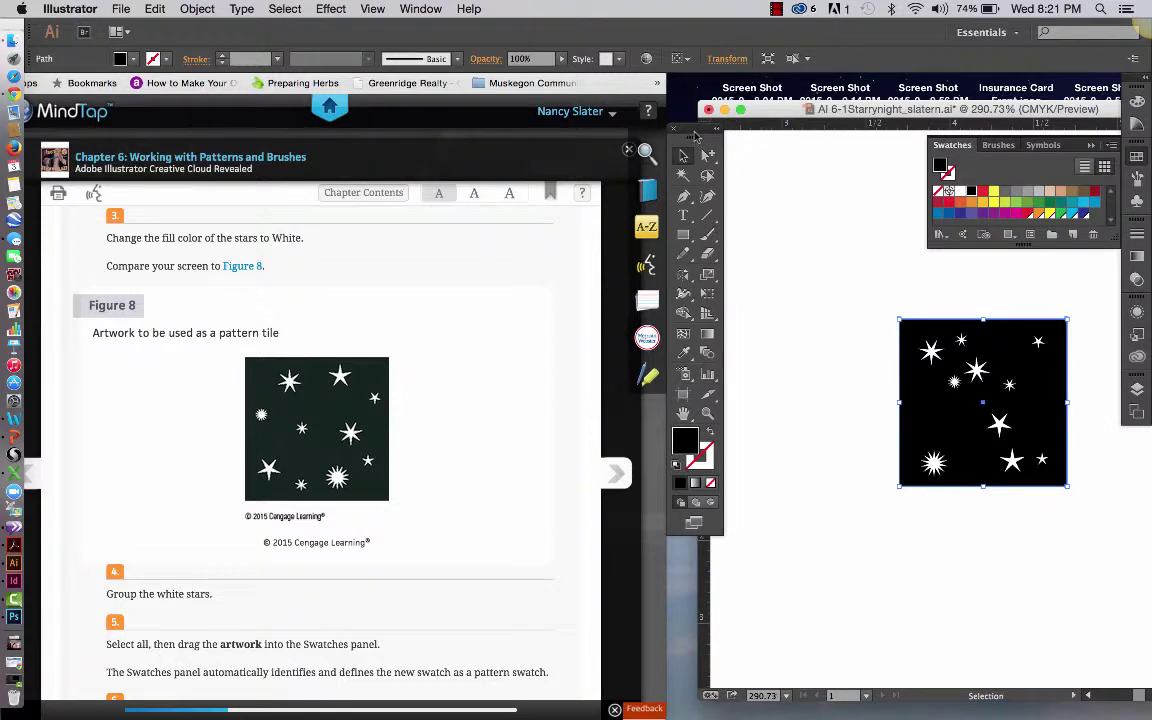
# Set the ruler origin at the square's top-left corner and add guides at its bottom and right edges
pyautogui.moveTo(695, 137); pyautogui.dragTo(668, 172)
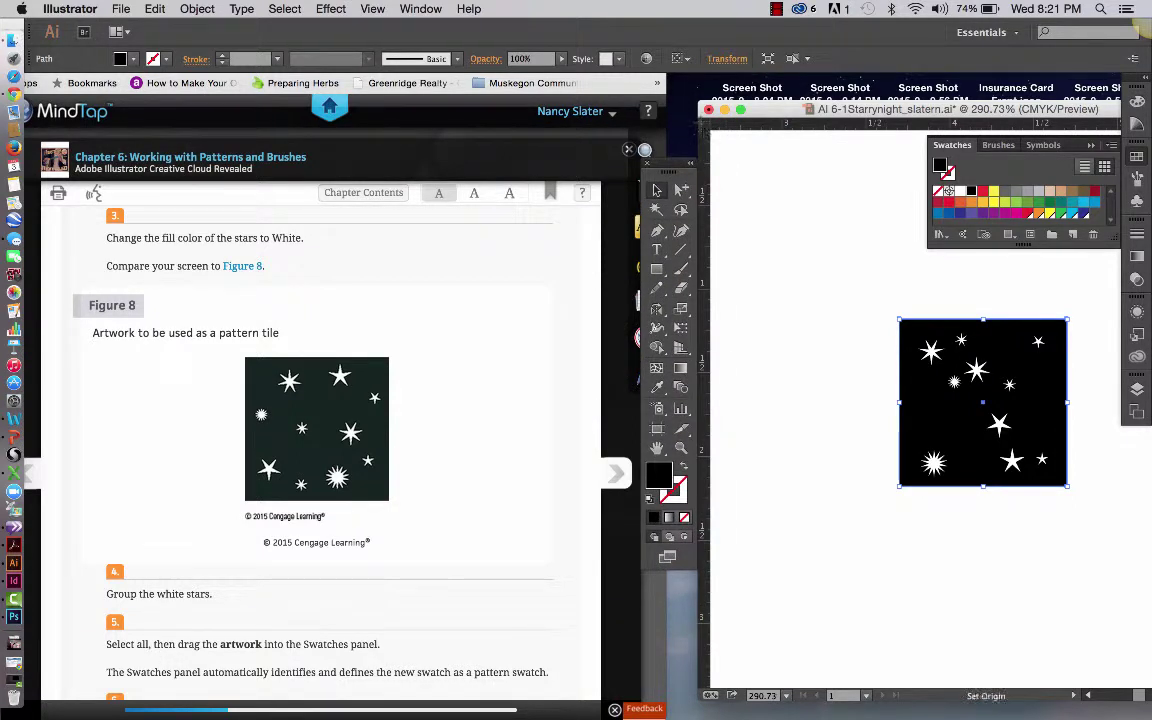
pyautogui.moveTo(705, 131); pyautogui.dragTo(900, 321)
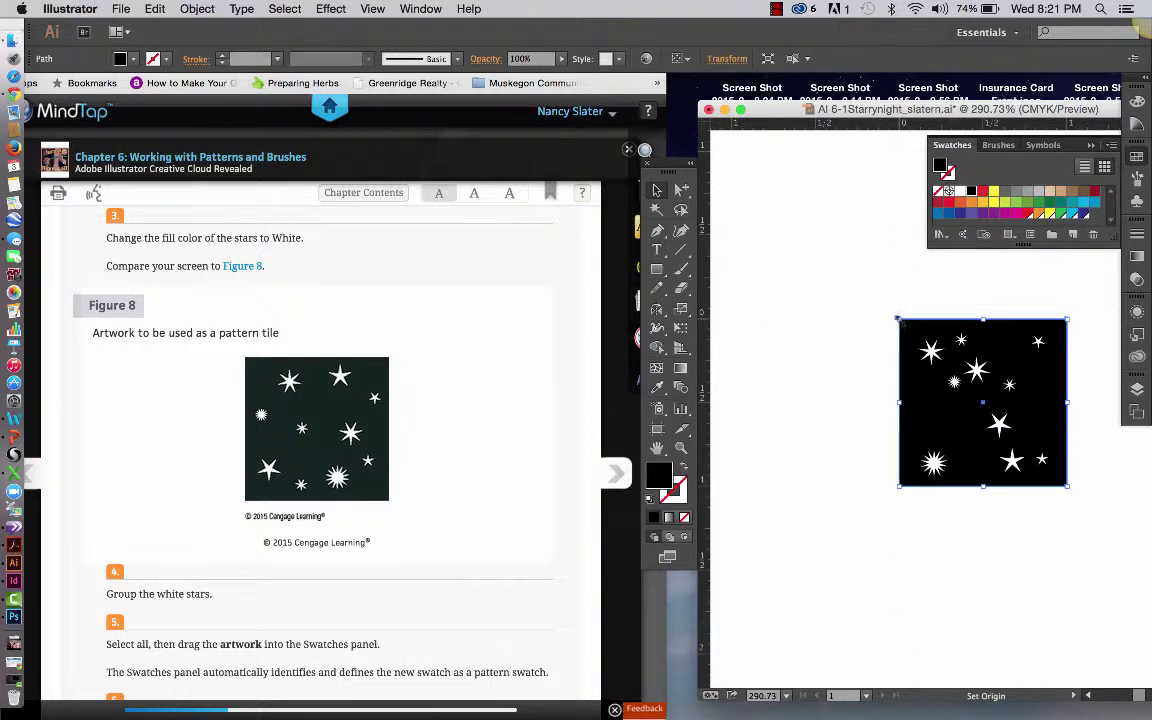
pyautogui.moveTo(878, 126); pyautogui.dragTo(937, 491)
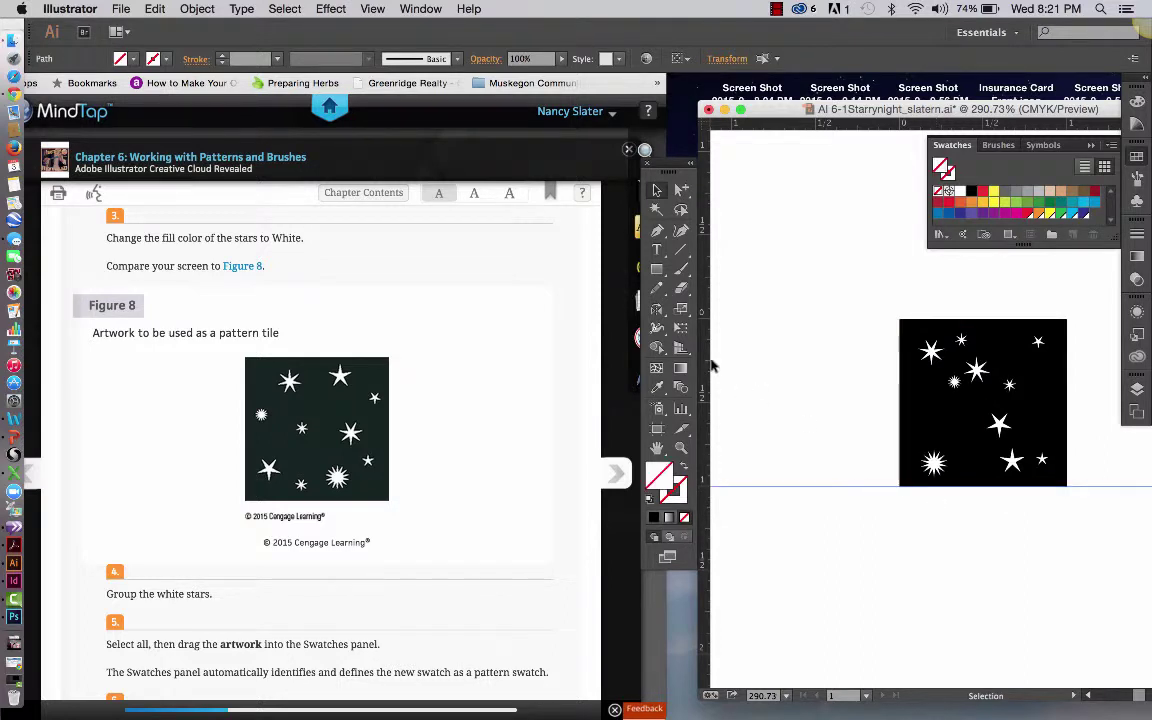
pyautogui.moveTo(828, 349); pyautogui.dragTo(1066, 338)
# Select all ten white stars, keeping the black square out of the selection
pyautogui.scroll(-2, 352, 481)
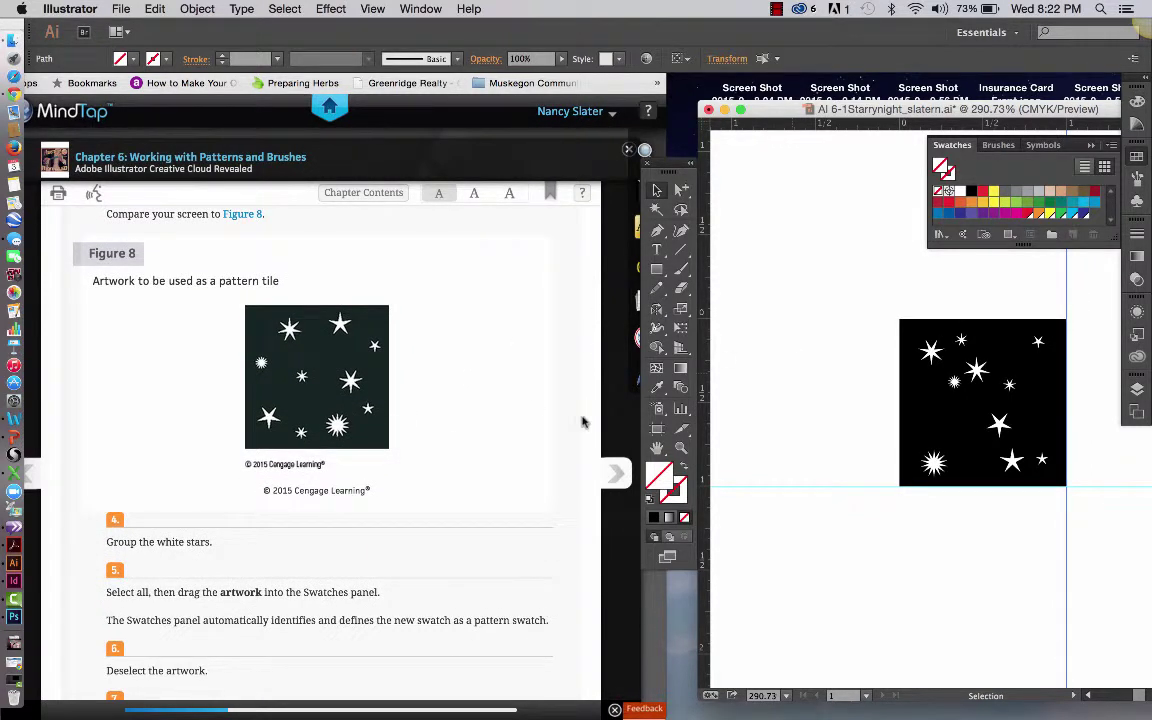
pyautogui.click(931, 351)
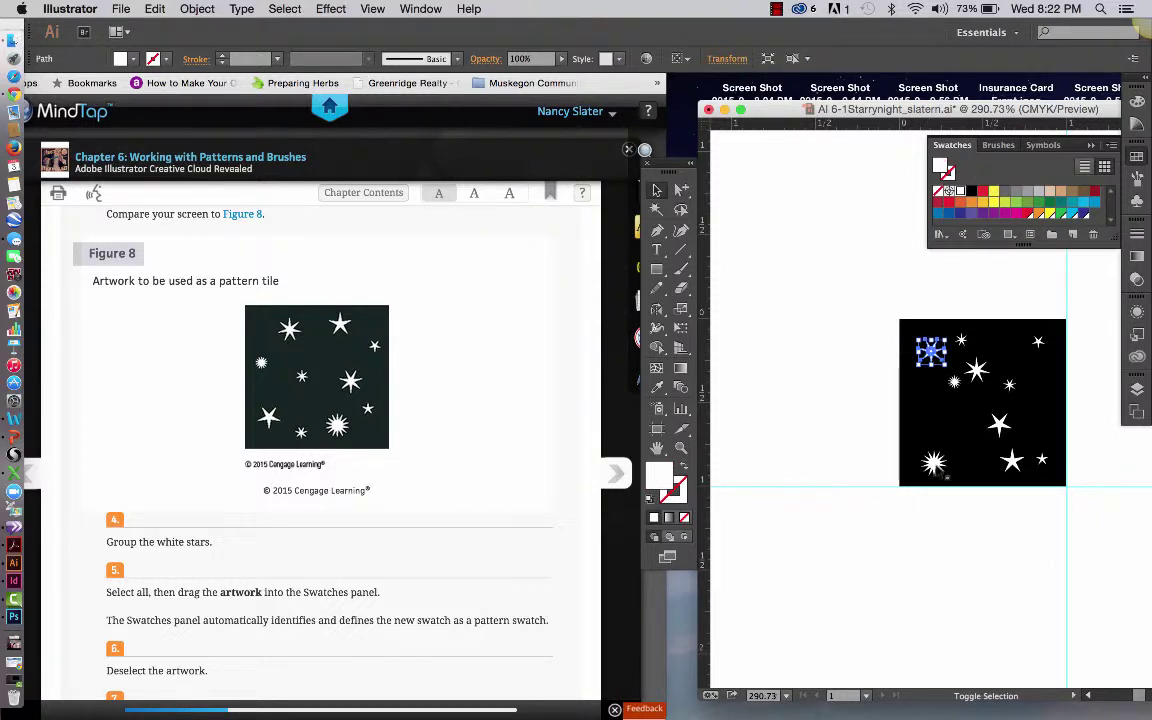
pyautogui.keyDown('shift'); pyautogui.click(933, 462); pyautogui.keyUp('shift')
pyautogui.keyDown('shift'); pyautogui.click(953, 382); pyautogui.keyUp('shift')
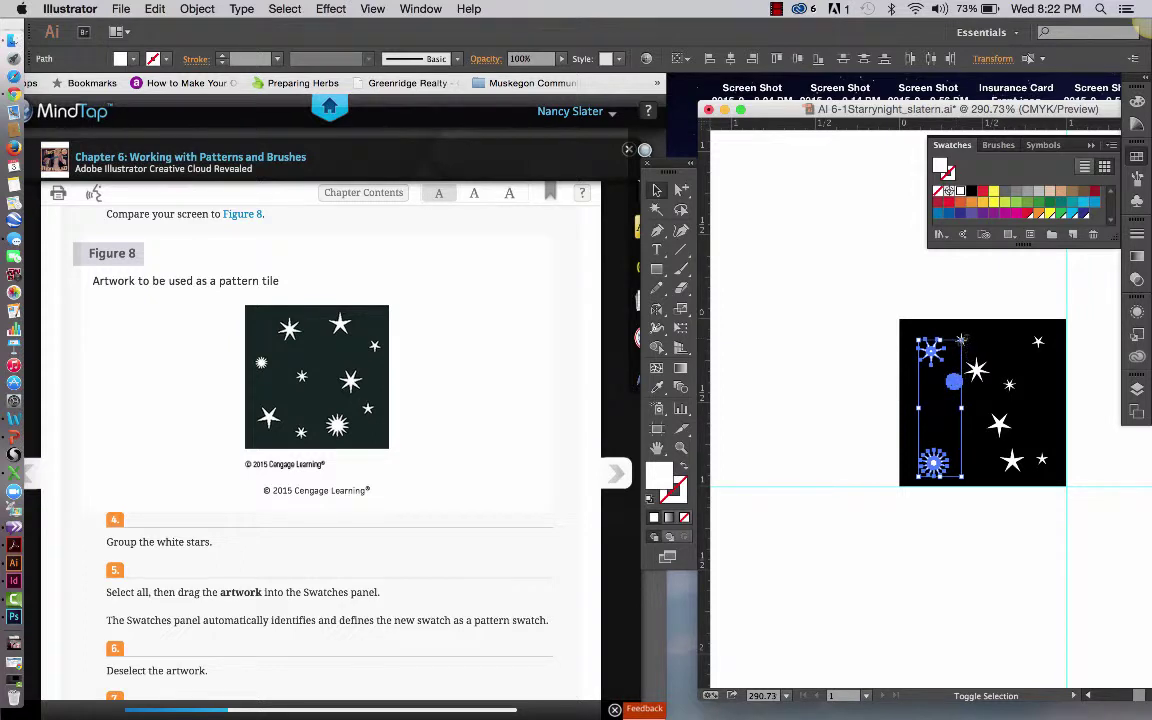
pyautogui.keyDown('shift'); pyautogui.click(961, 340); pyautogui.keyUp('shift')
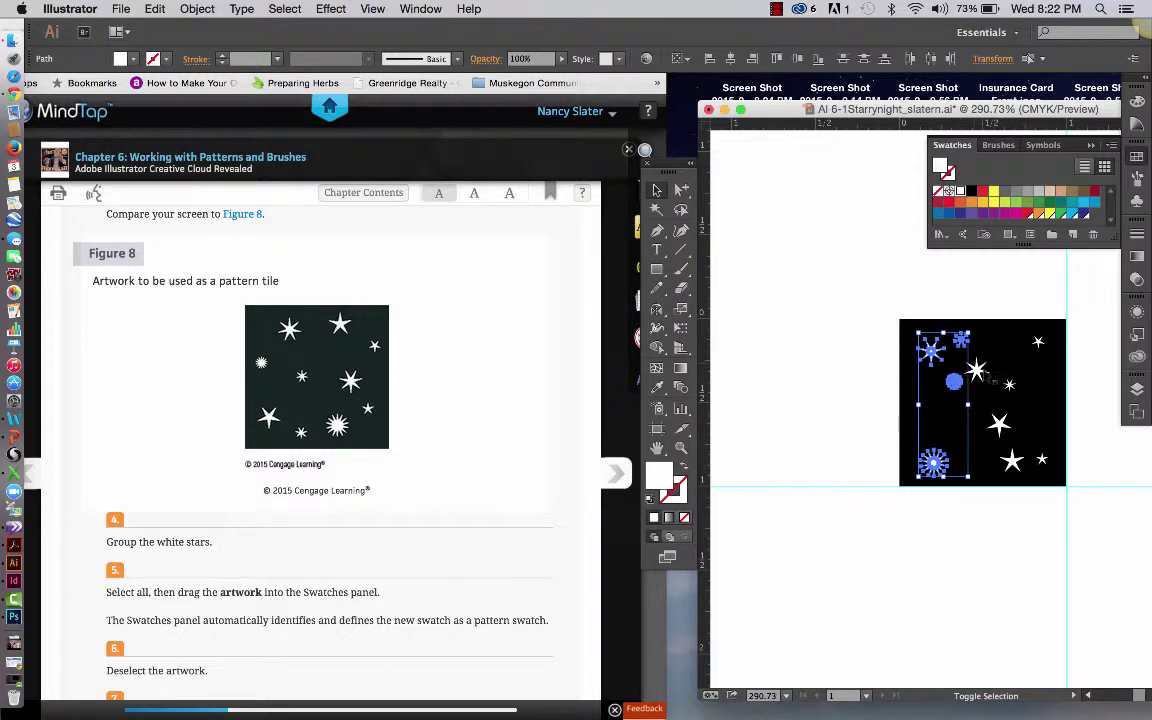
pyautogui.keyDown('shift'); pyautogui.click(979, 373); pyautogui.keyUp('shift')
pyautogui.keyDown('shift'); pyautogui.click(1002, 448); pyautogui.keyUp('shift')
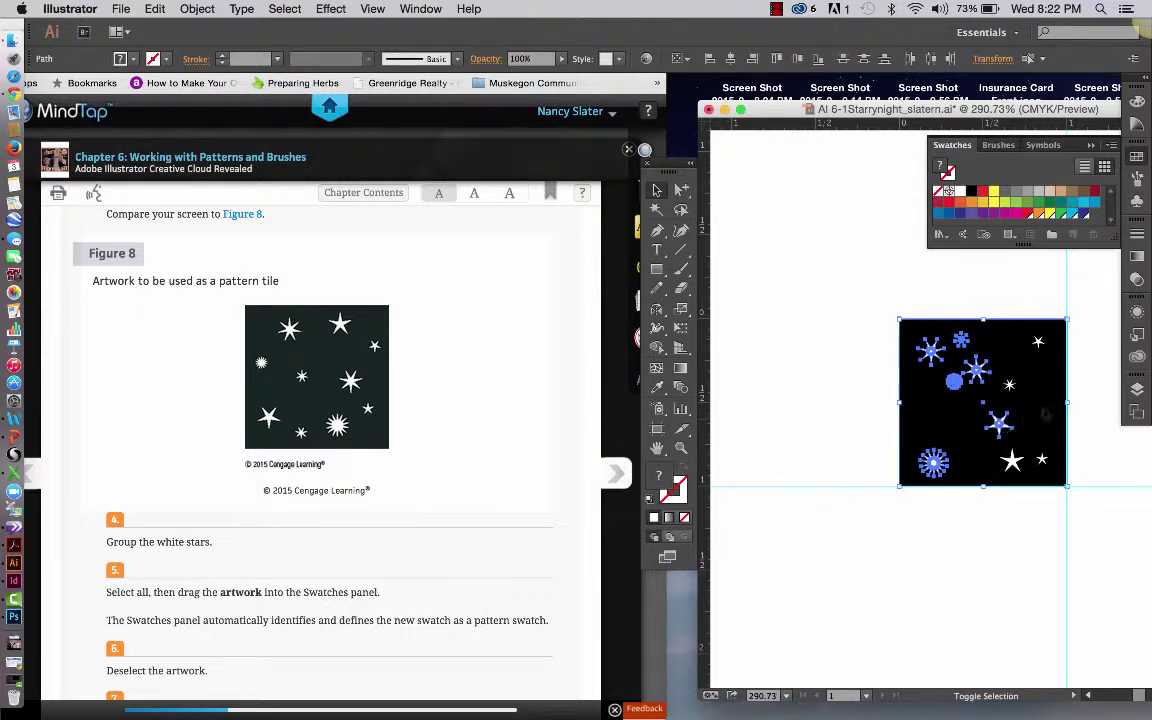
pyautogui.keyDown('shift'); pyautogui.click(999, 424); pyautogui.keyUp('shift')
pyautogui.keyDown('shift'); pyautogui.click(1028, 458); pyautogui.keyUp('shift')
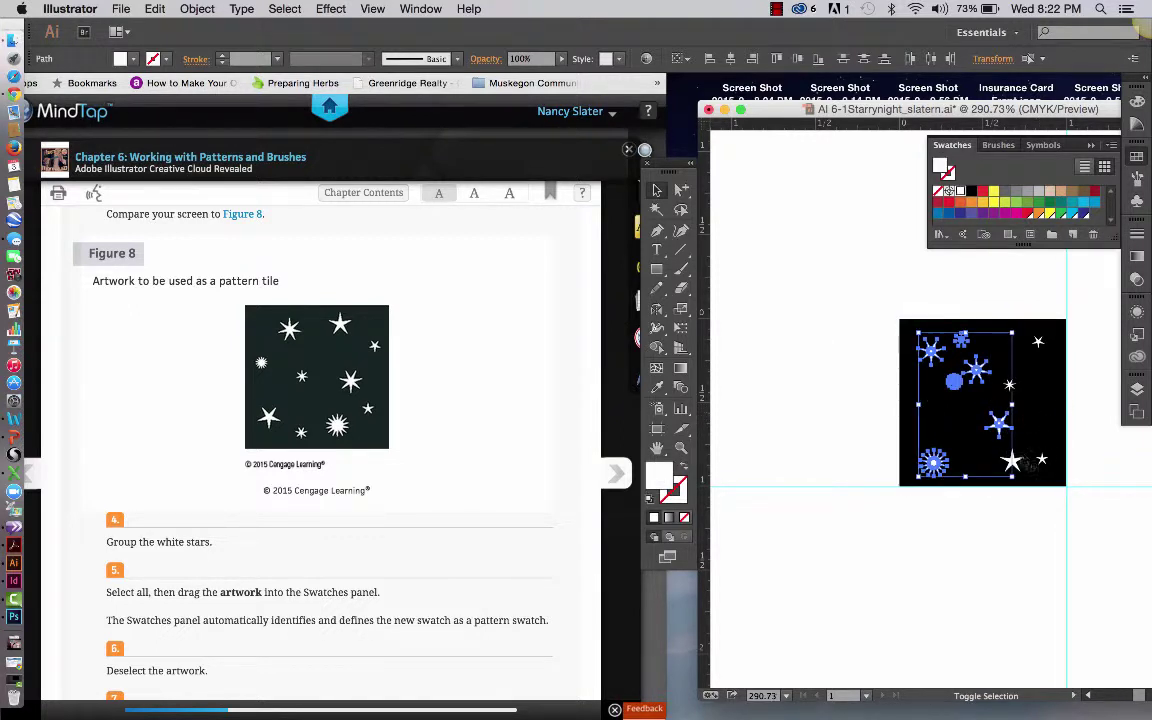
pyautogui.keyDown('shift'); pyautogui.click(1013, 460); pyautogui.keyUp('shift')
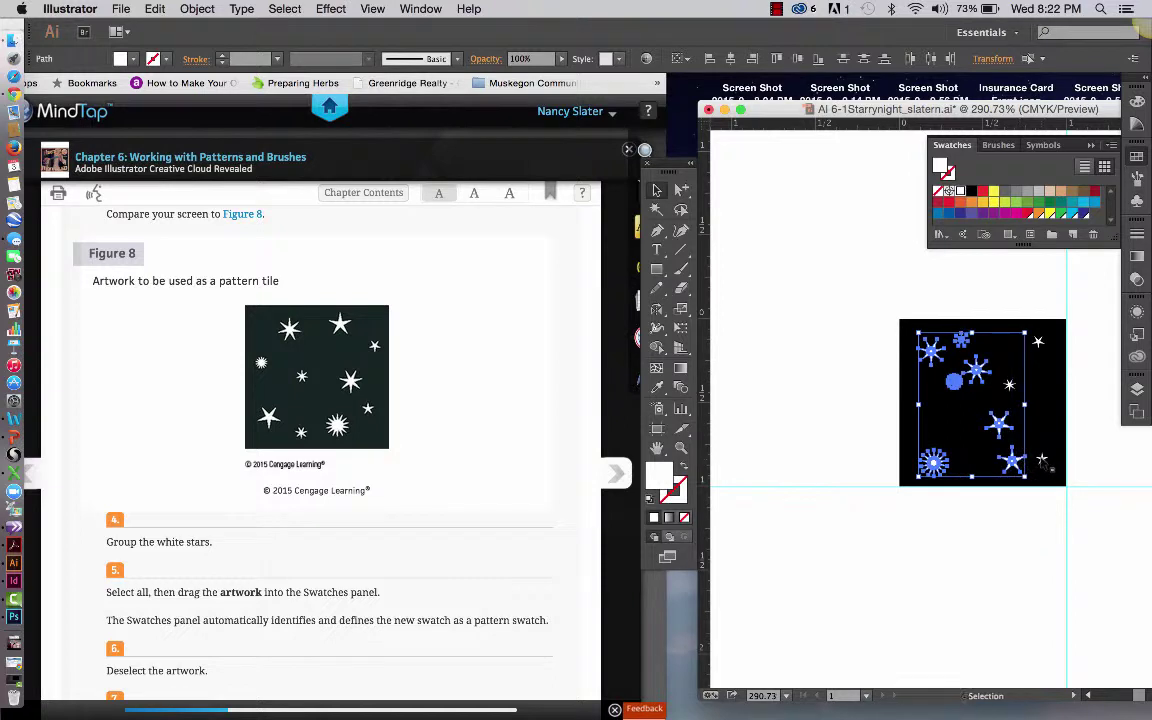
pyautogui.keyDown('shift'); pyautogui.click(1043, 460); pyautogui.keyUp('shift')
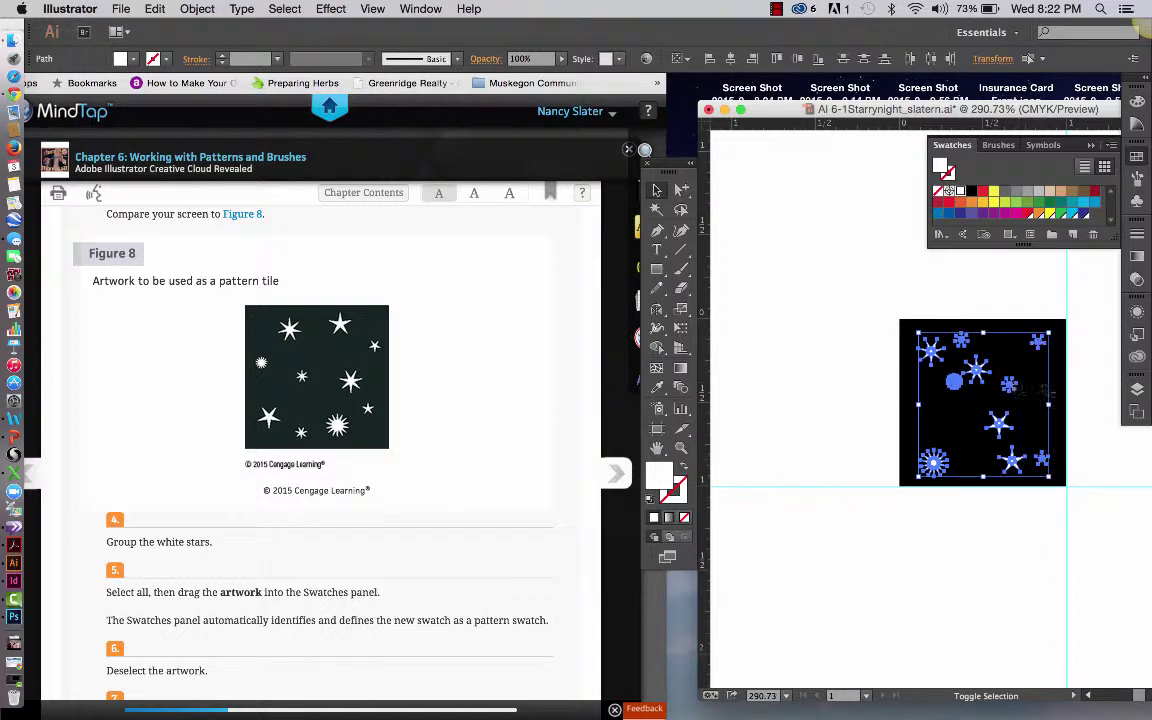
pyautogui.keyDown('shift'); pyautogui.click(1010, 385); pyautogui.keyUp('shift')
pyautogui.keyDown('shift'); pyautogui.click(1056, 380); pyautogui.keyUp('shift')
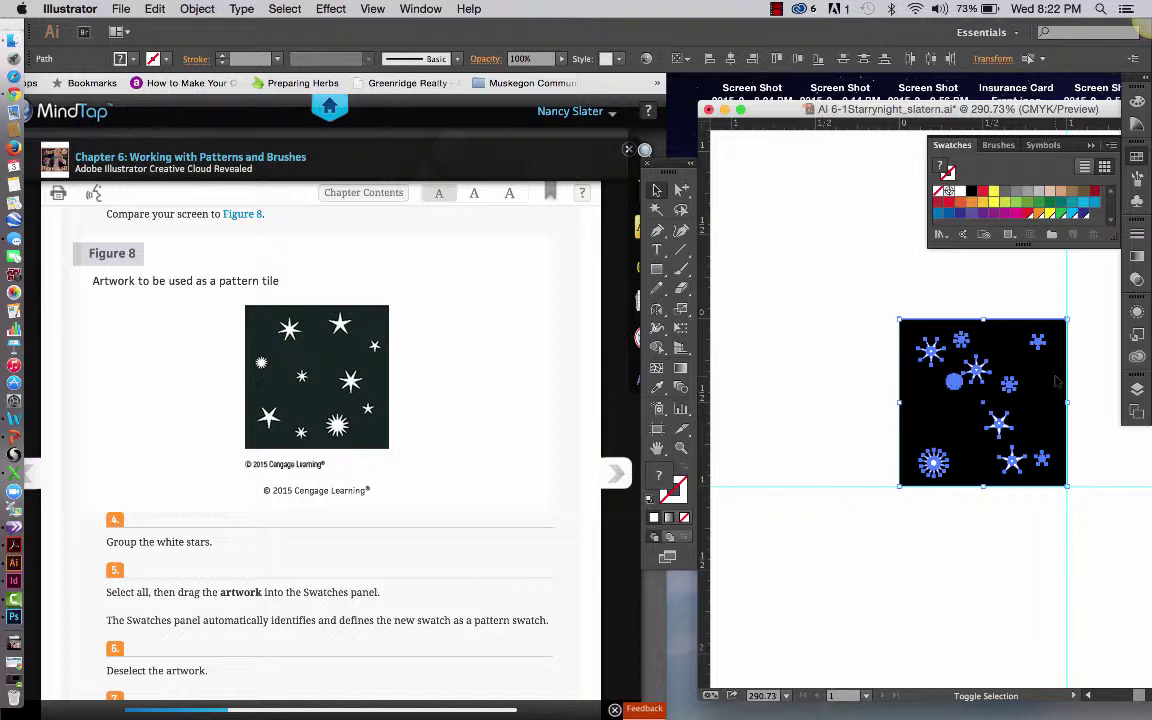
pyautogui.keyDown('shift'); pyautogui.click(1039, 324); pyautogui.keyUp('shift')
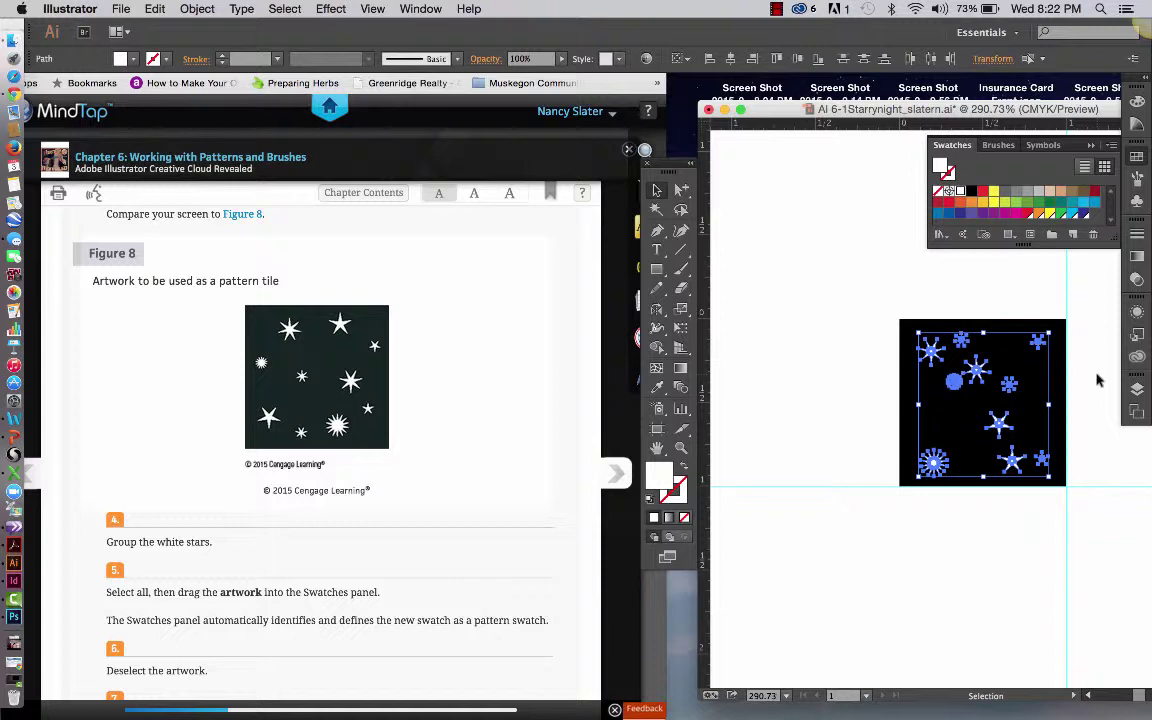
# Group the stars with Cmd+G, check the group with Direct Selection, then deselect
pyautogui.press('super+g')
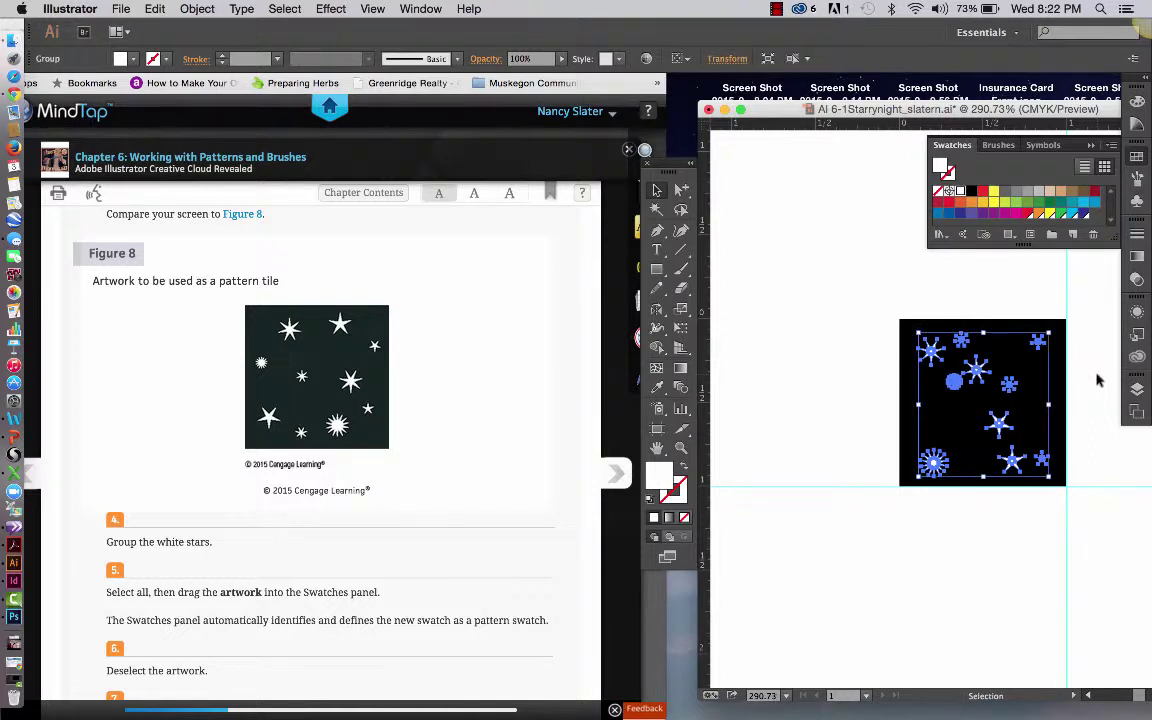
pyautogui.click(797, 265)
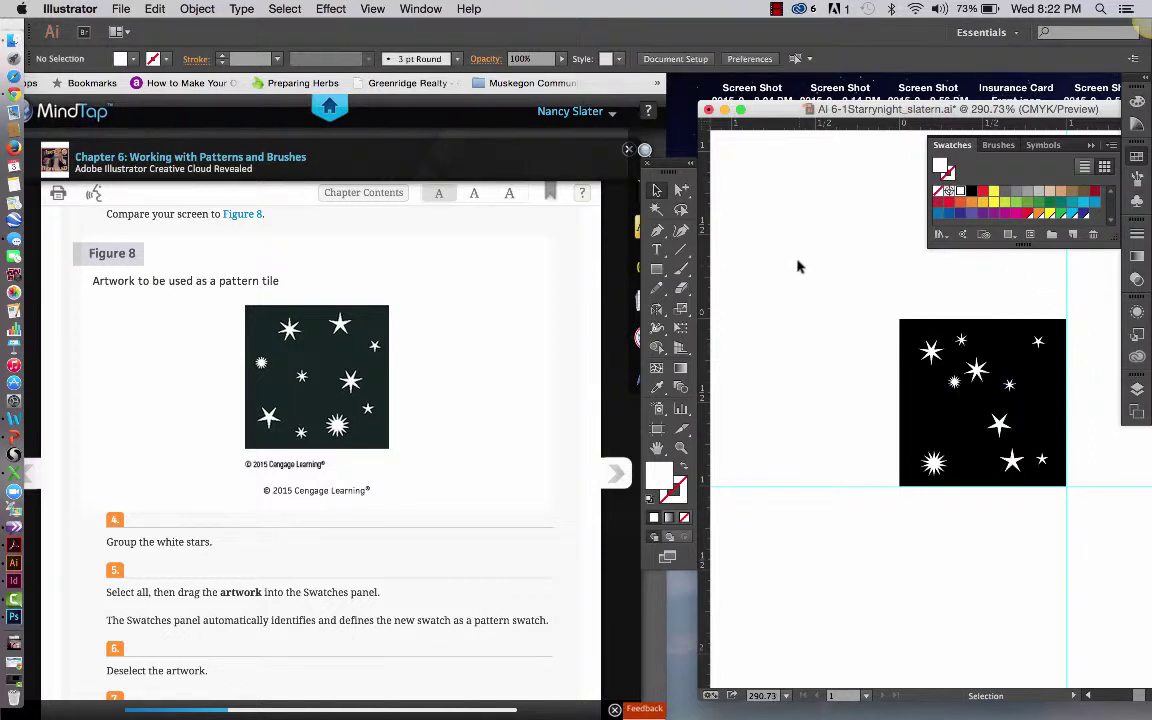
pyautogui.keyDown('alt'); pyautogui.click(681, 190); pyautogui.keyUp('alt')
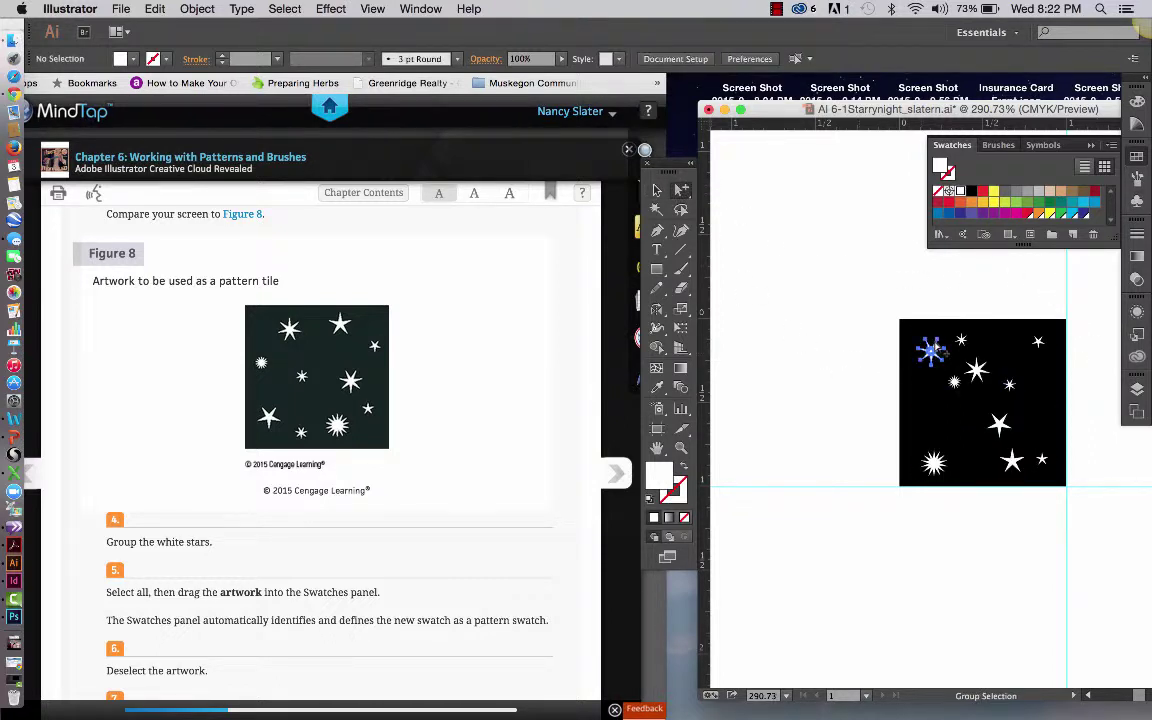
pyautogui.click(938, 350)
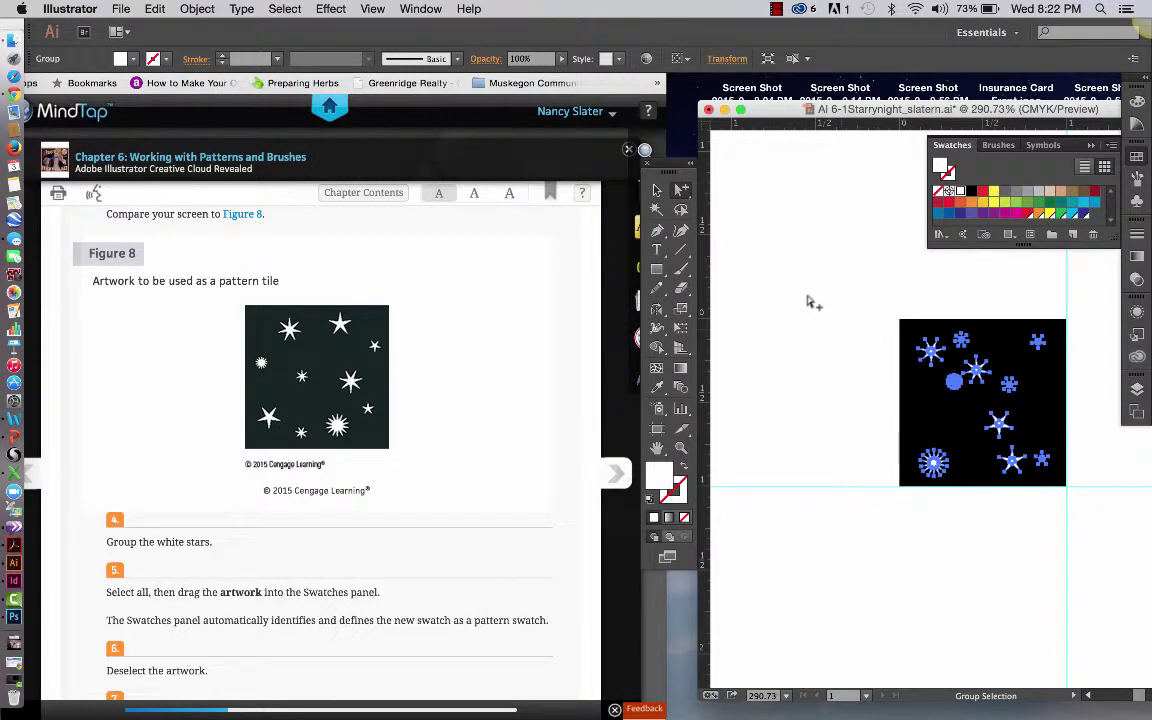
pyautogui.click(810, 303)
pyautogui.click(656, 190)
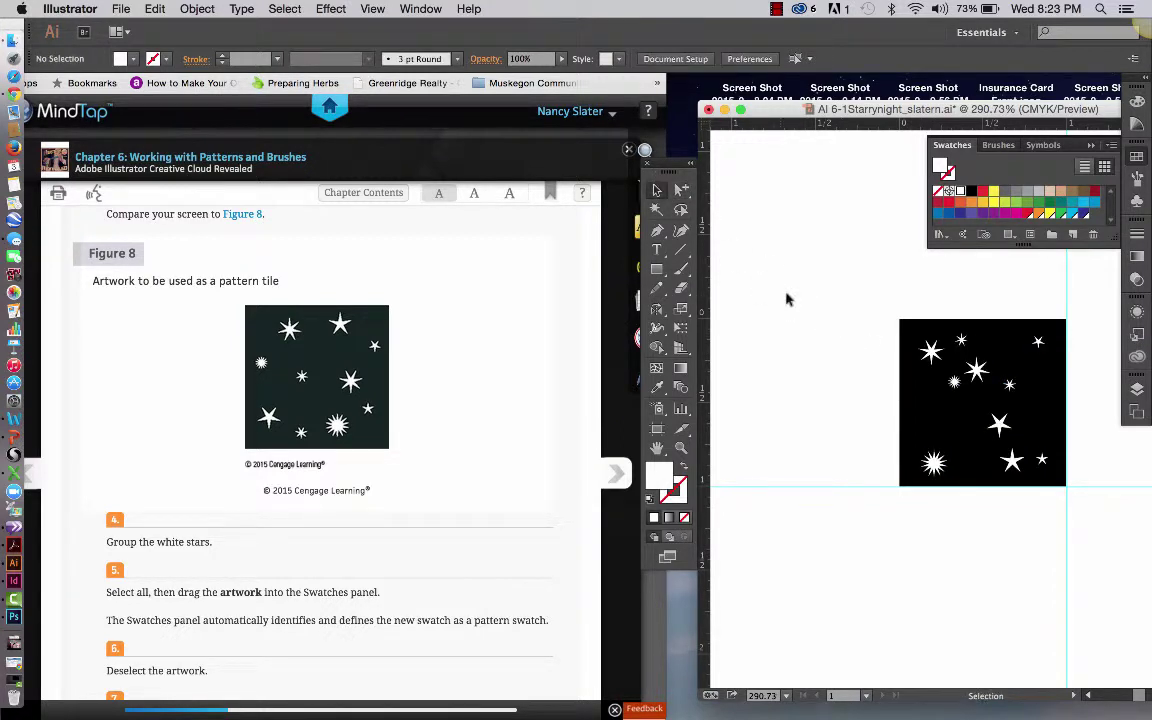
pyautogui.click(937, 354)
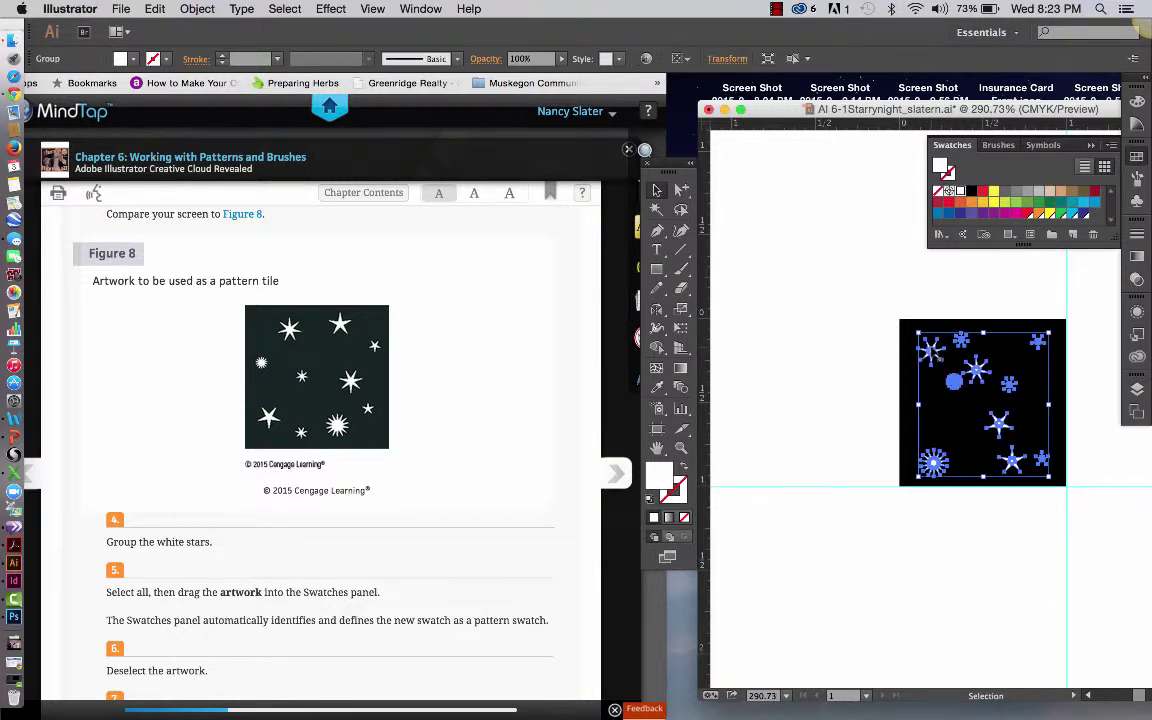
pyautogui.click(845, 308)
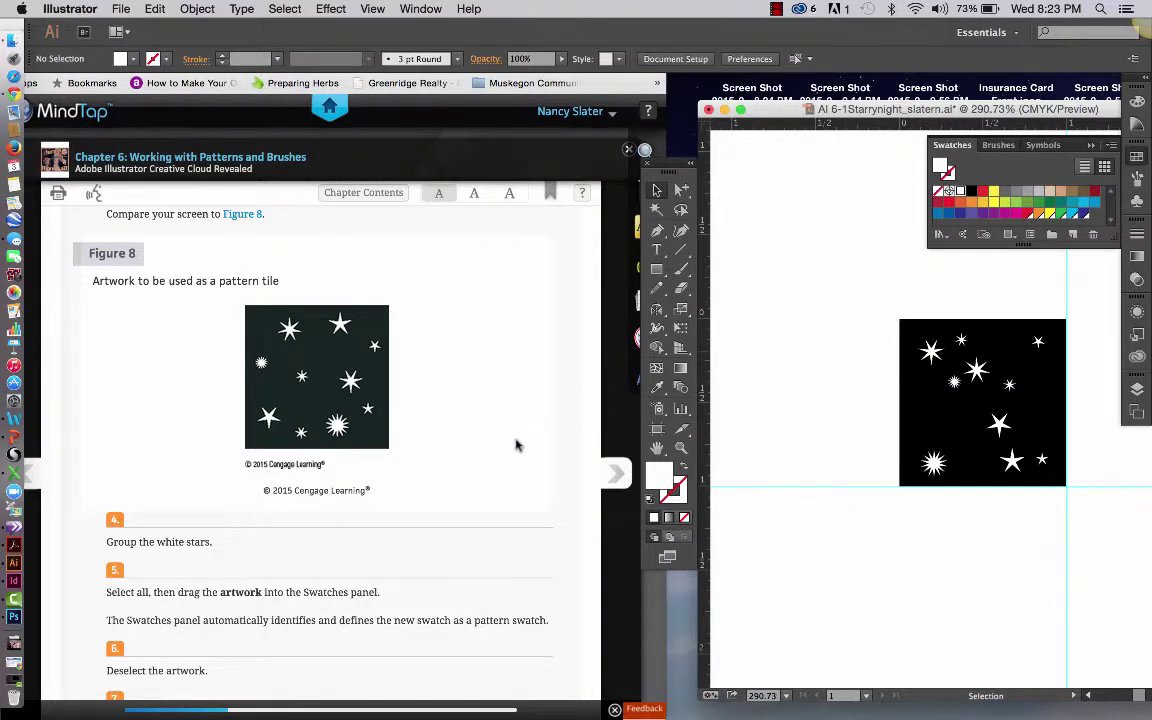
# Marquee-select the black square with its stars and drag them into the Swatches panel
pyautogui.scroll(-2, 511, 453)
pyautogui.scroll(-1, 511, 450)
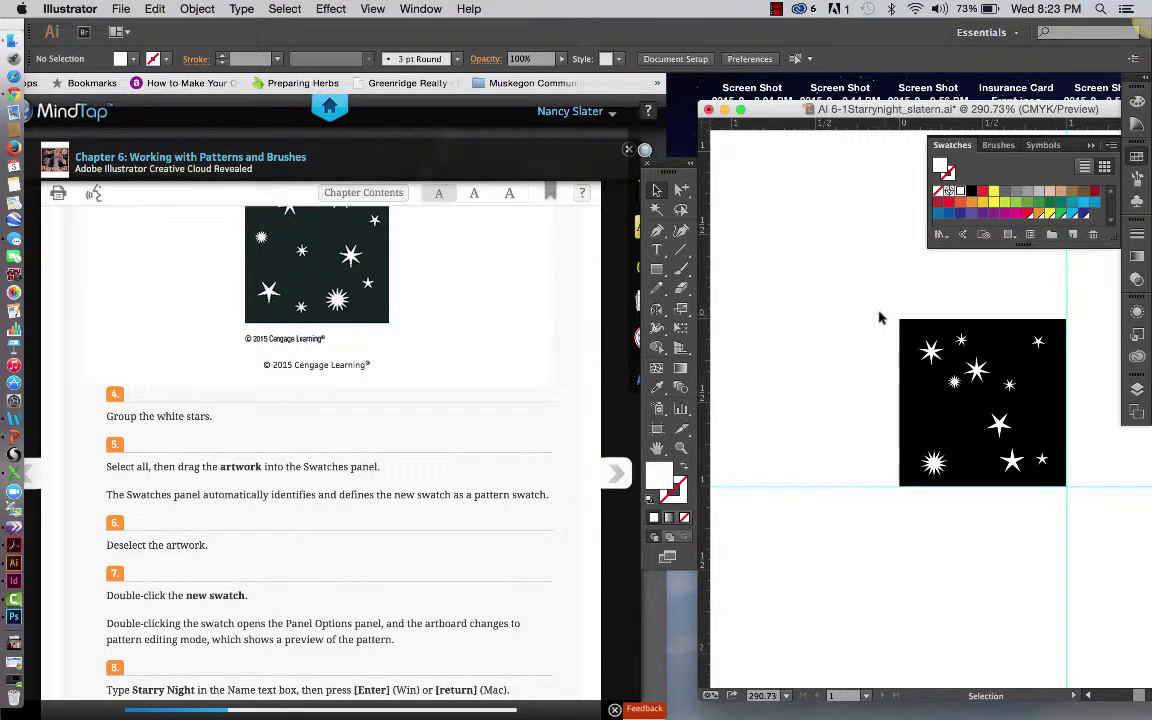
pyautogui.press('super+a')
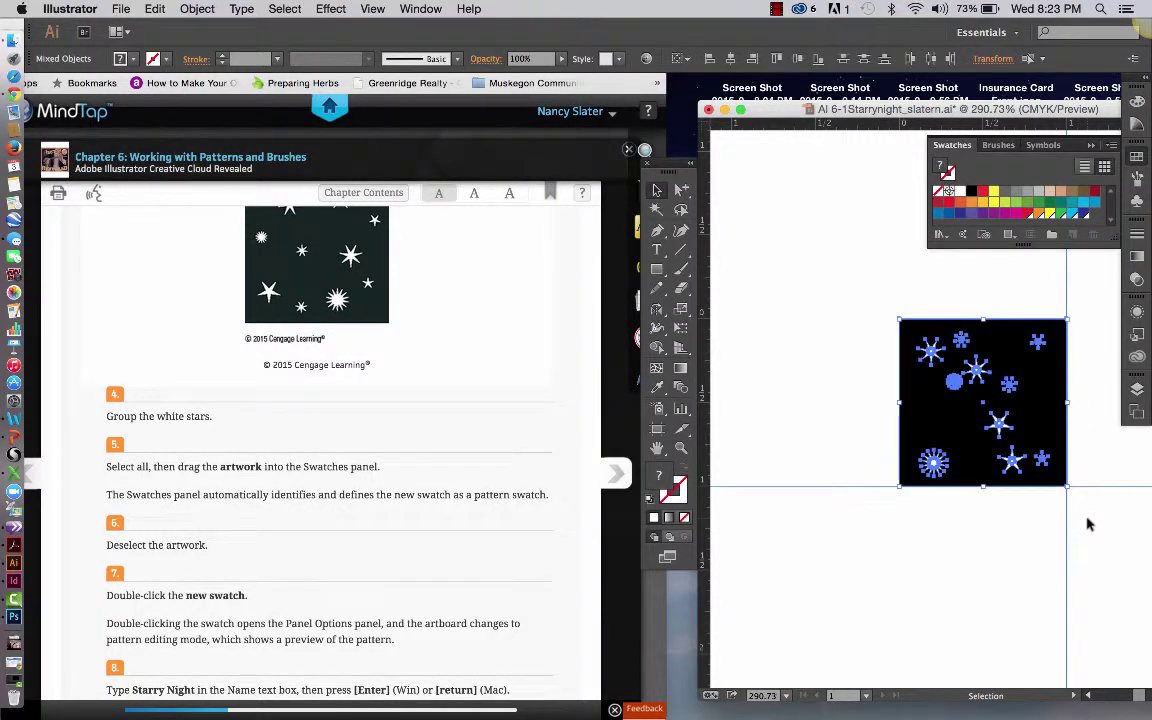
pyautogui.click(857, 490)
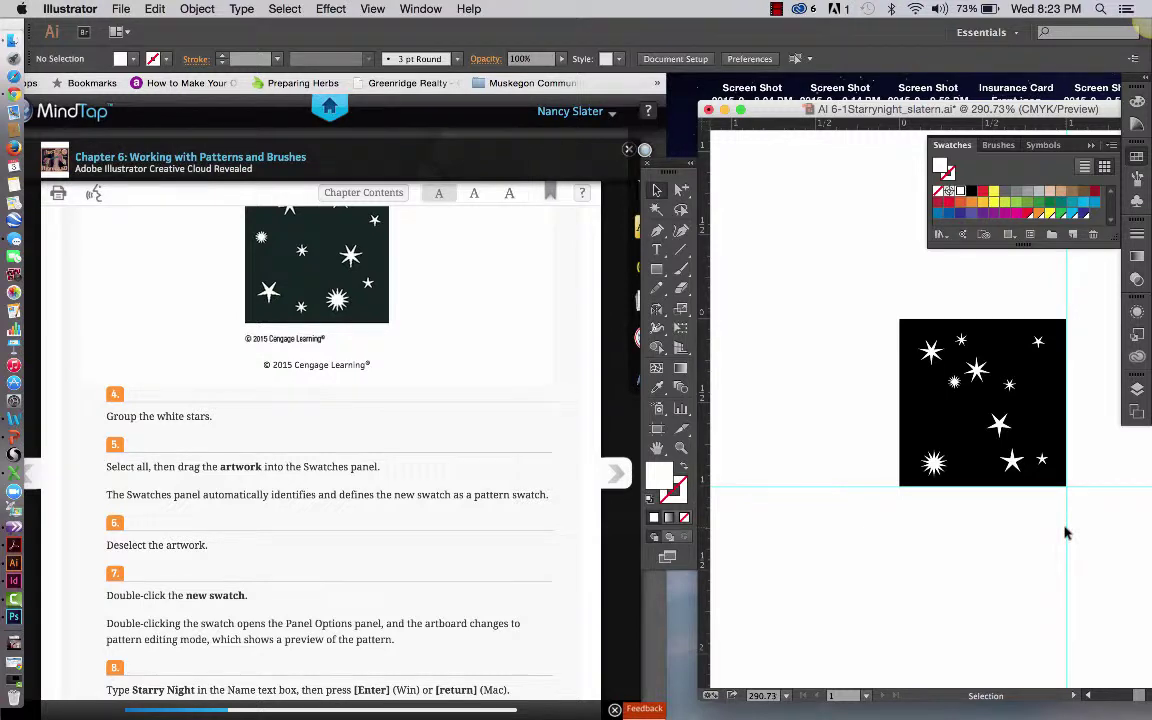
pyautogui.click(852, 487)
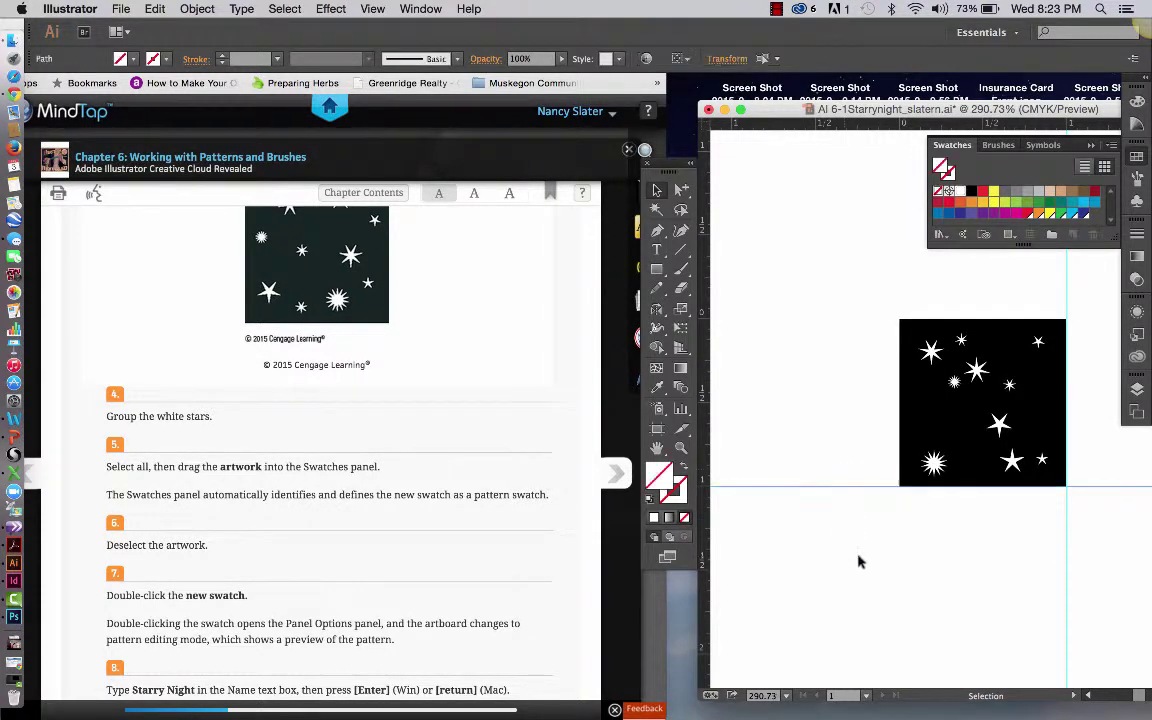
pyautogui.click(857, 562)
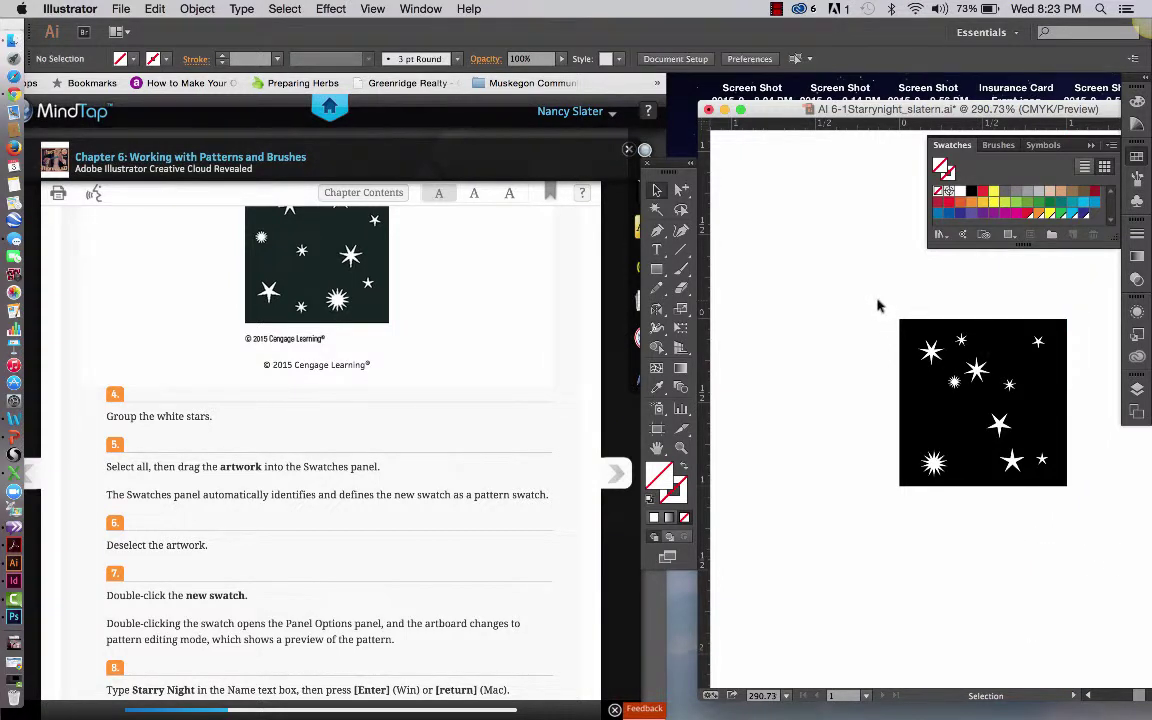
pyautogui.moveTo(878, 301); pyautogui.dragTo(1090, 526)
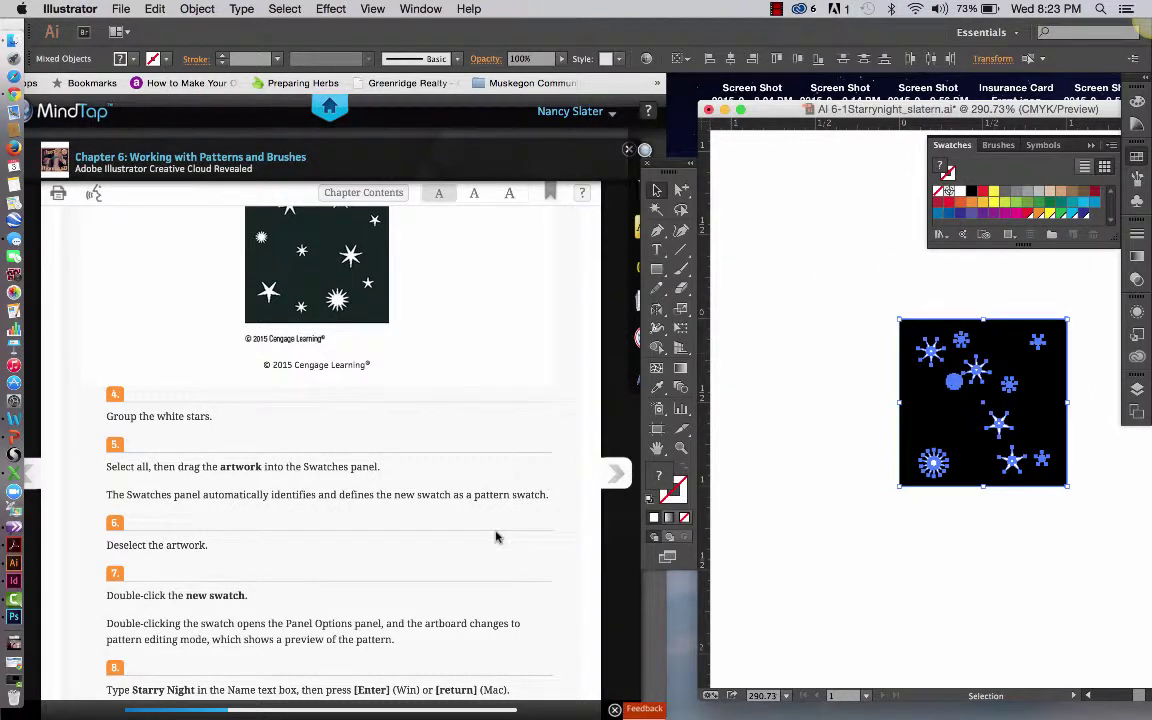
pyautogui.scroll(-2, 495, 537)
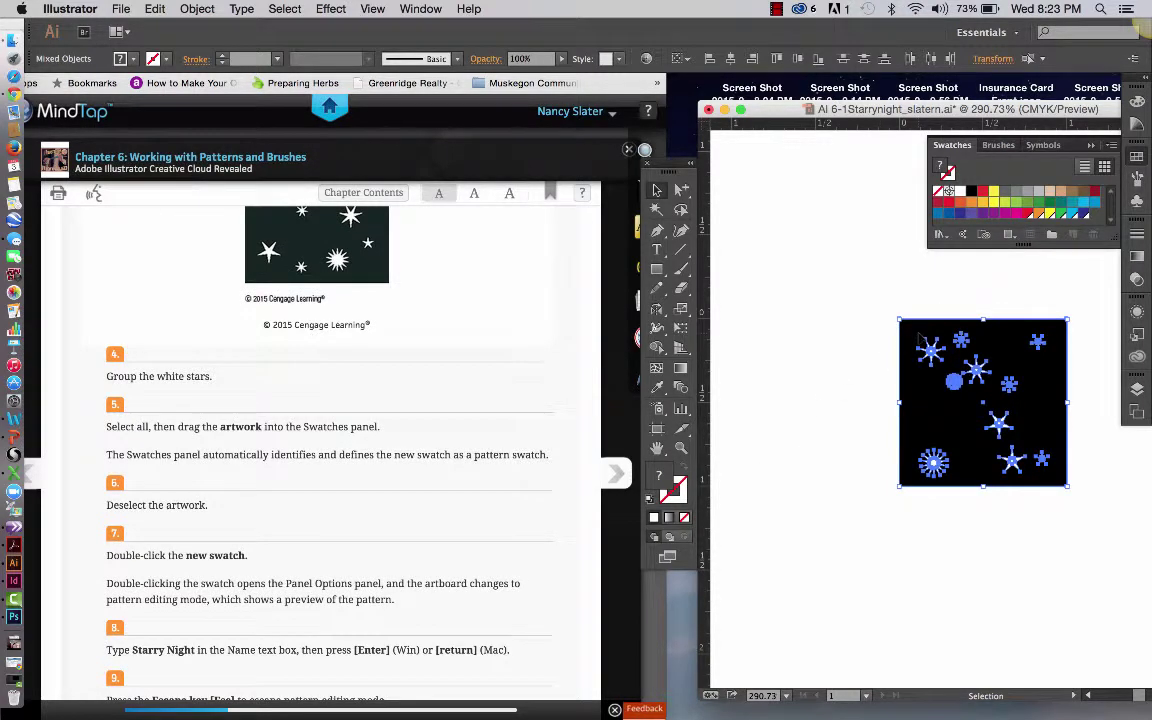
pyautogui.moveTo(918, 338); pyautogui.dragTo(1095, 218)
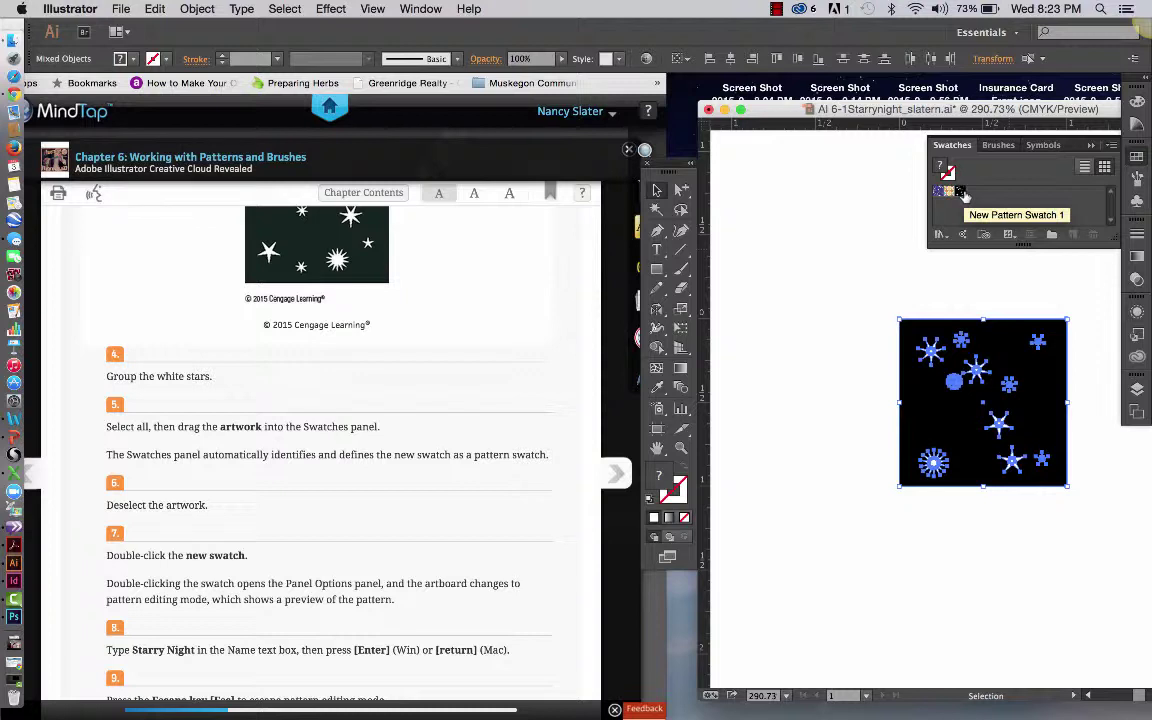
# Make New Pattern Swatch 1 the current fill and view its Swatch Options without renaming
pyautogui.click(862, 282)
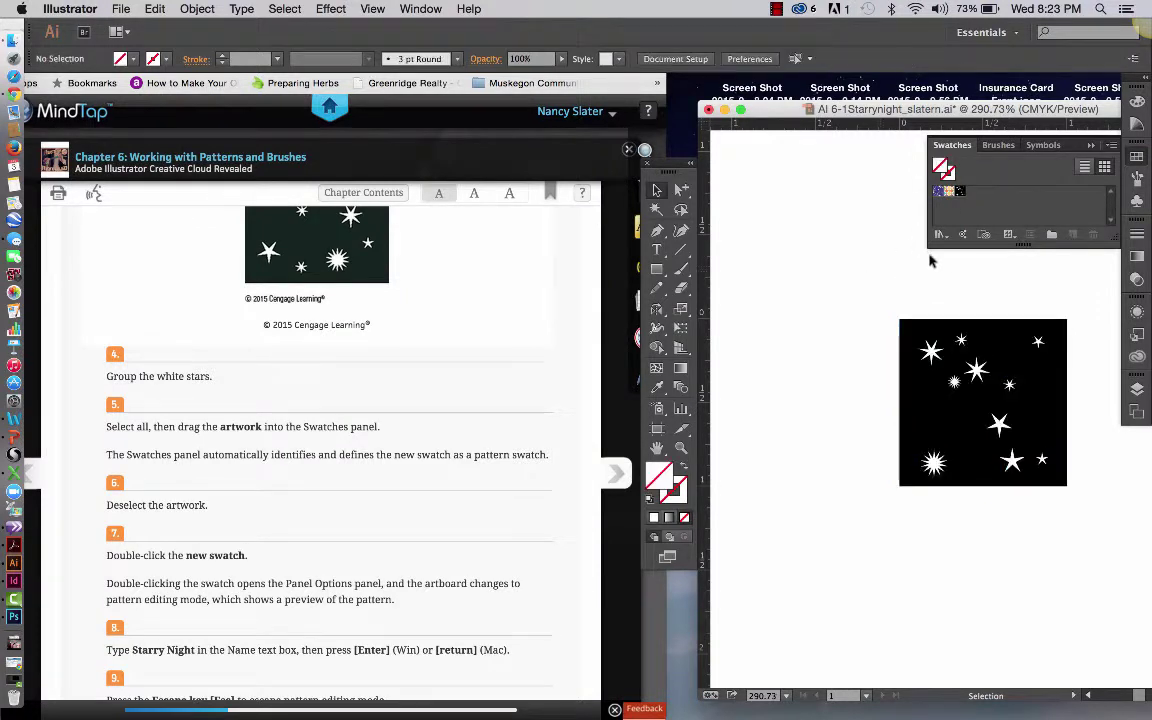
pyautogui.click(961, 195)
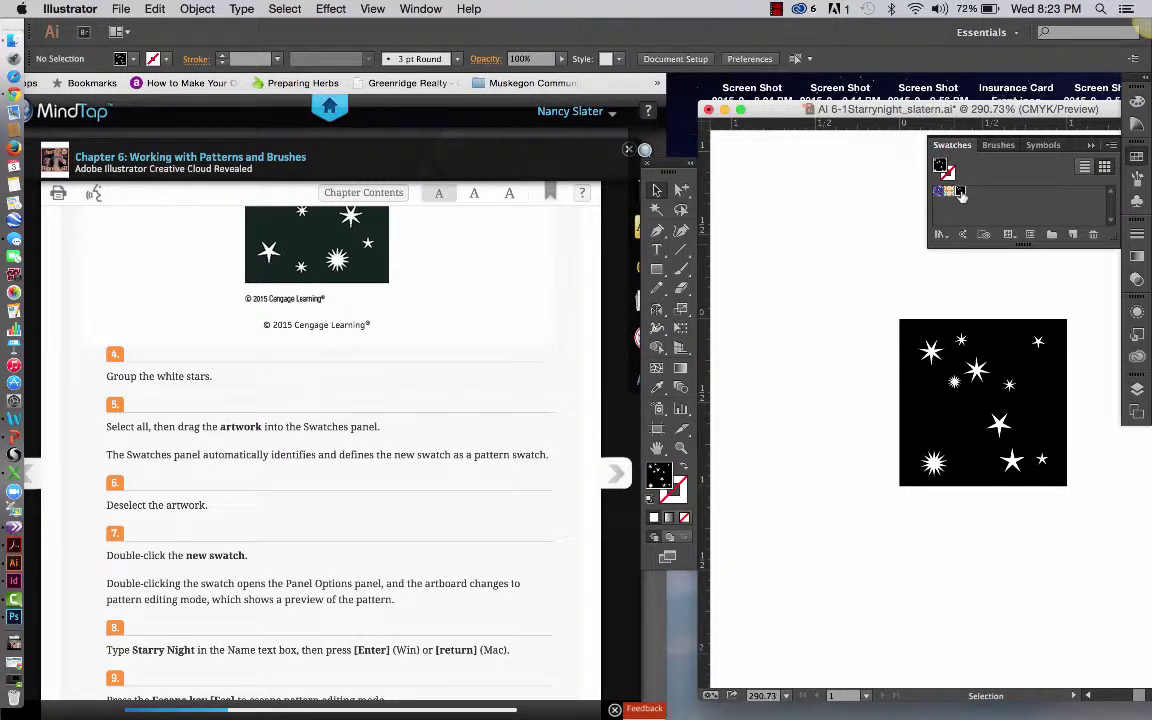
pyautogui.click(1110, 145)
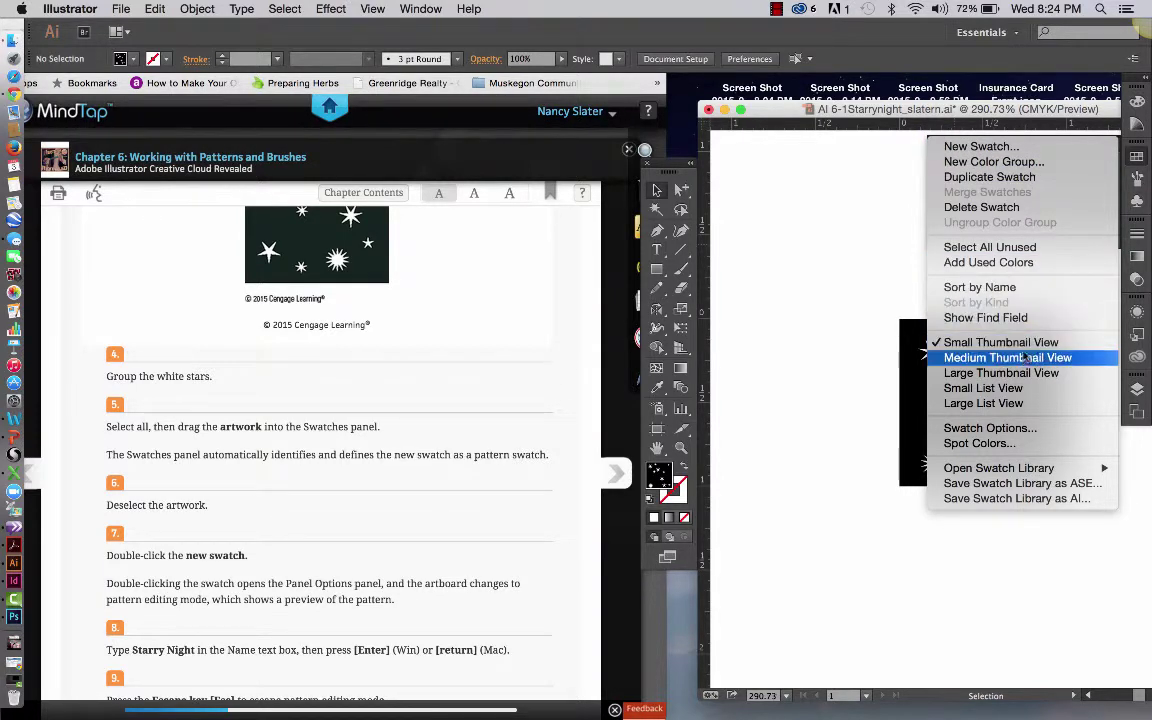
pyautogui.click(1020, 429)
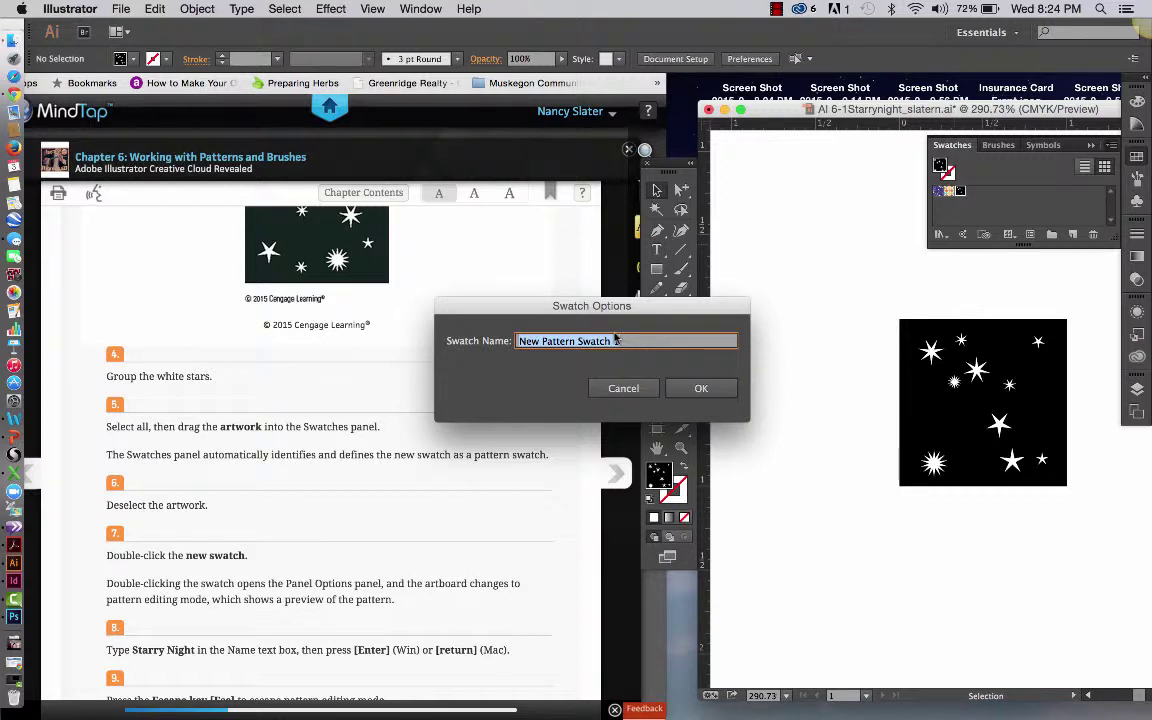
pyautogui.click(645, 388)
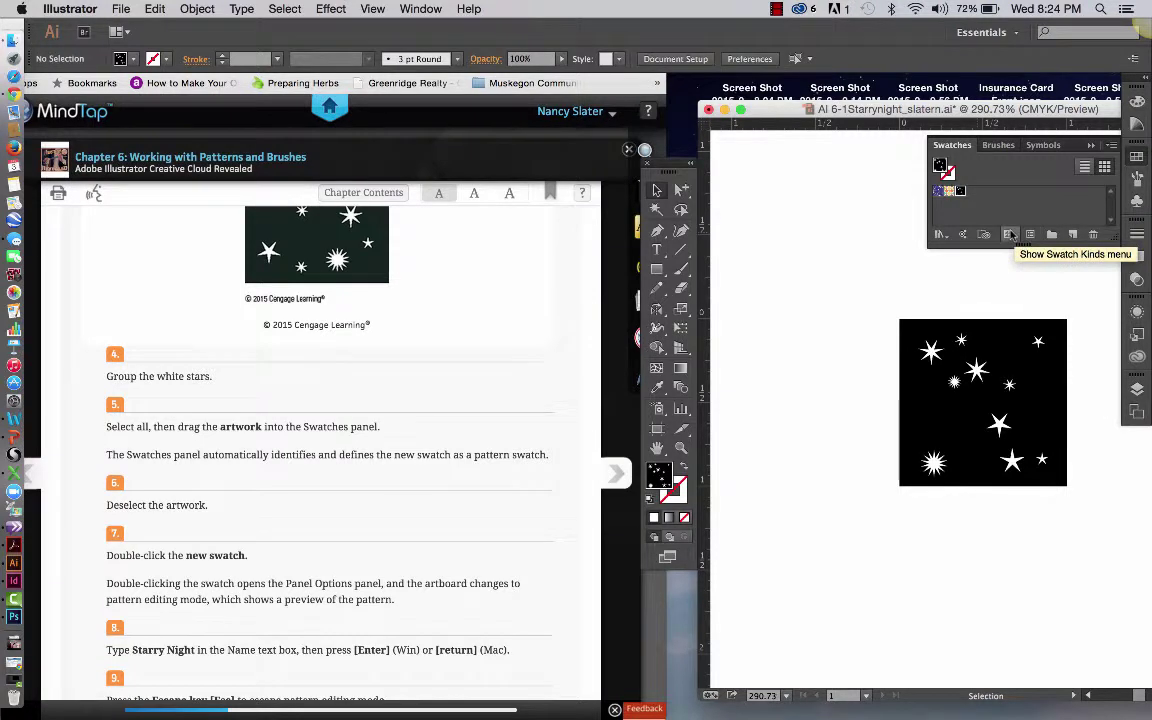
# Check the Swatches panel's swatch-kinds list and browse the menu bar
pyautogui.click(1010, 235)
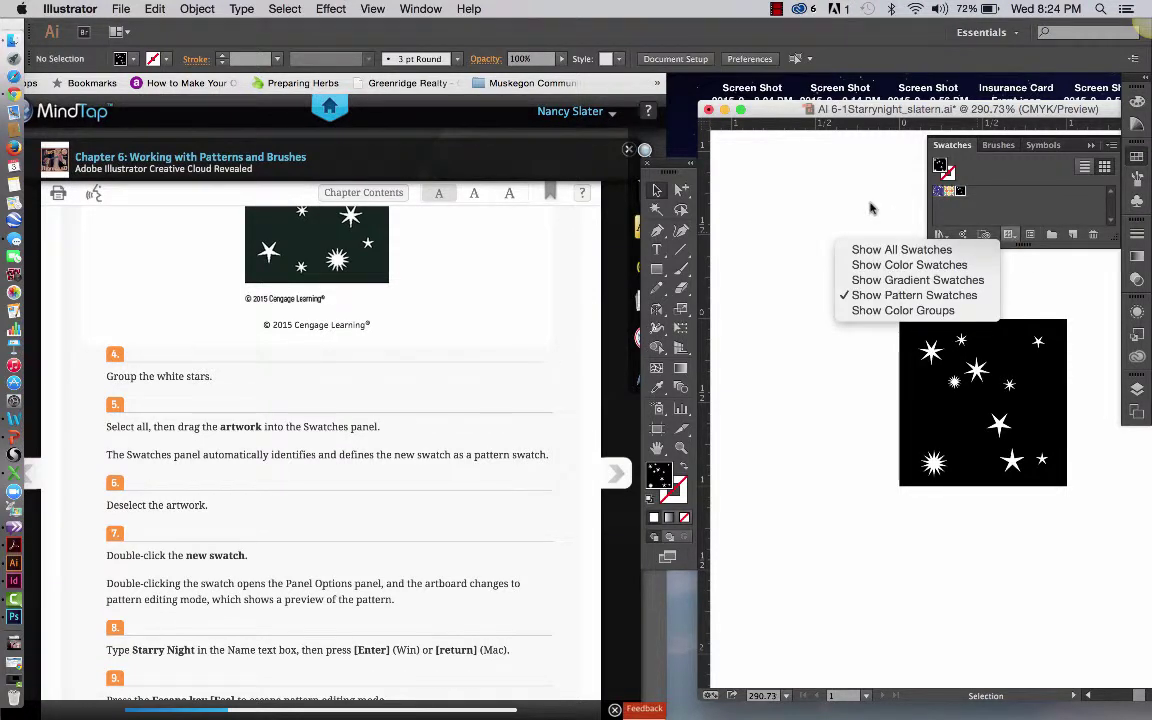
pyautogui.click(806, 185)
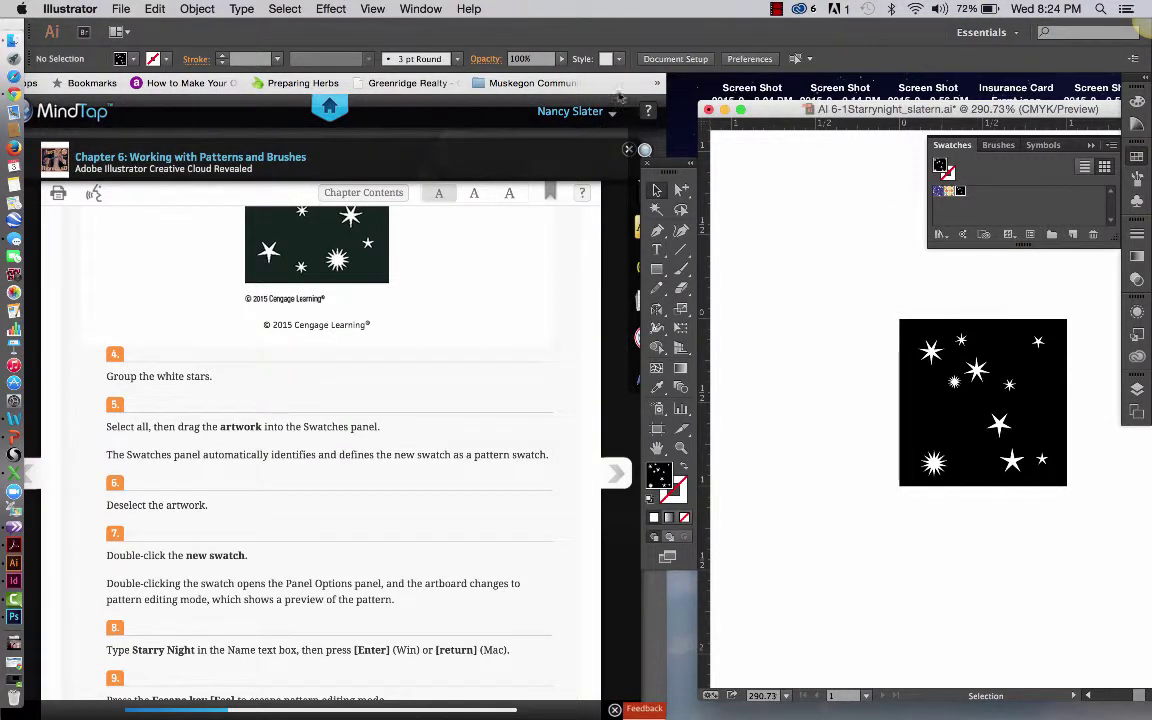
pyautogui.click(777, 10)
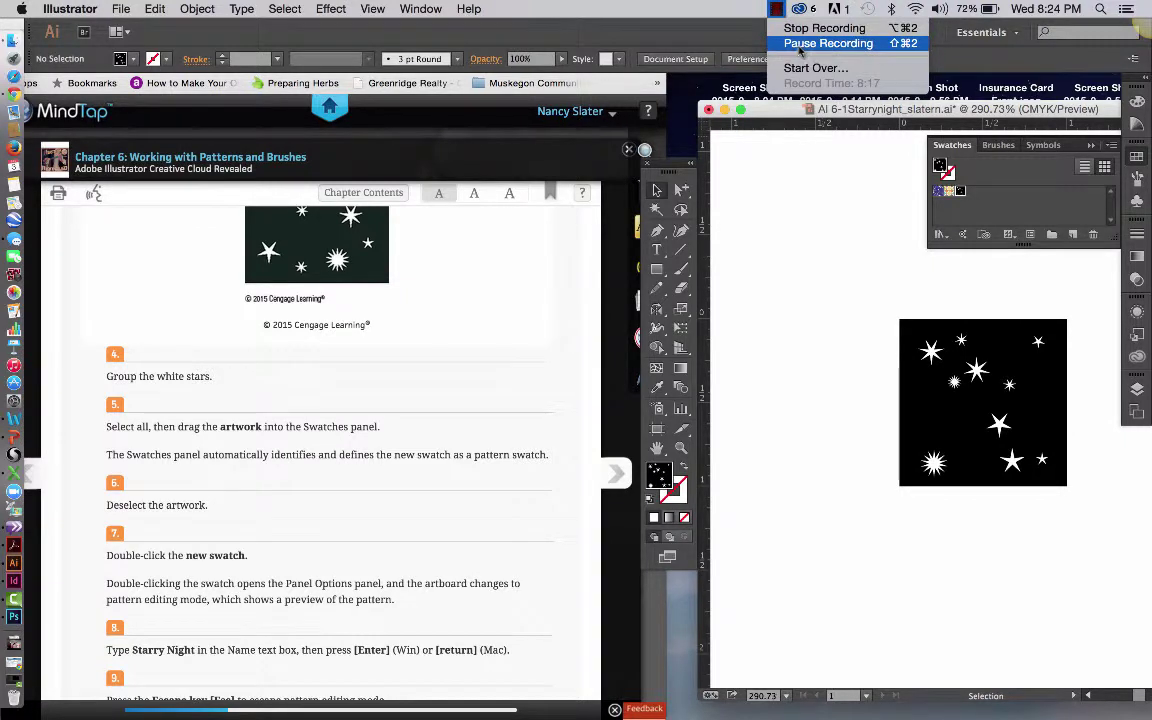
pyautogui.click(800, 46)
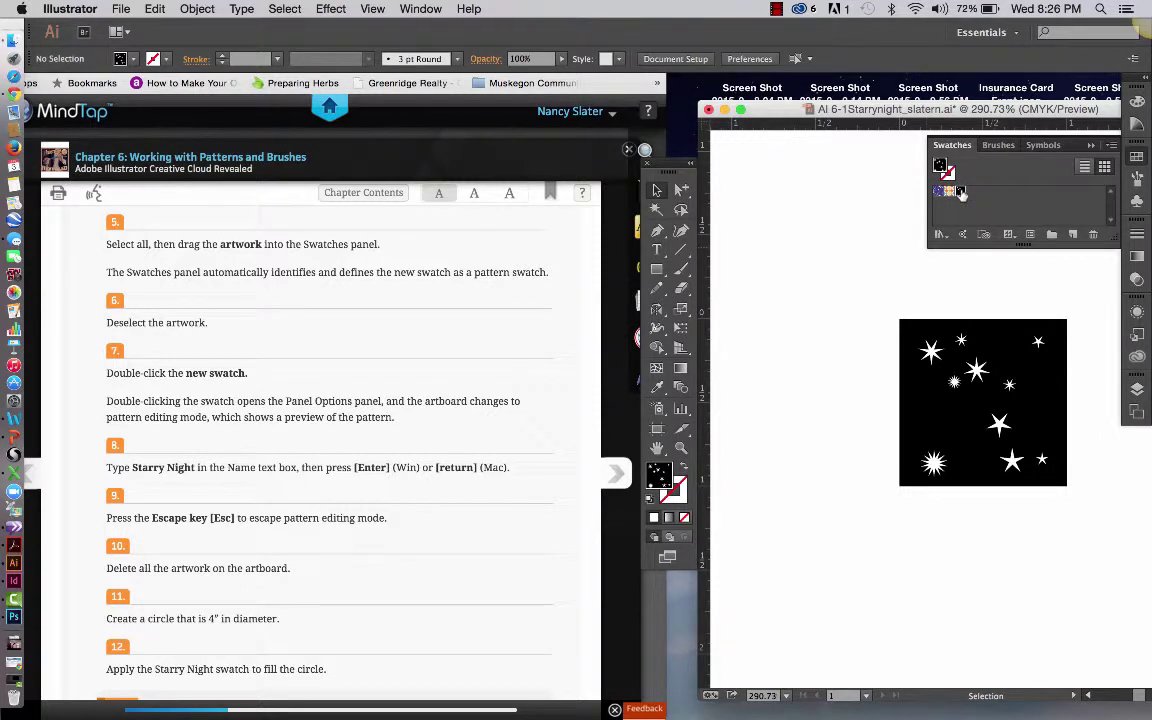
# Rename the pattern swatch to 'Starry Night' in Swatch Options
pyautogui.click(1111, 146)
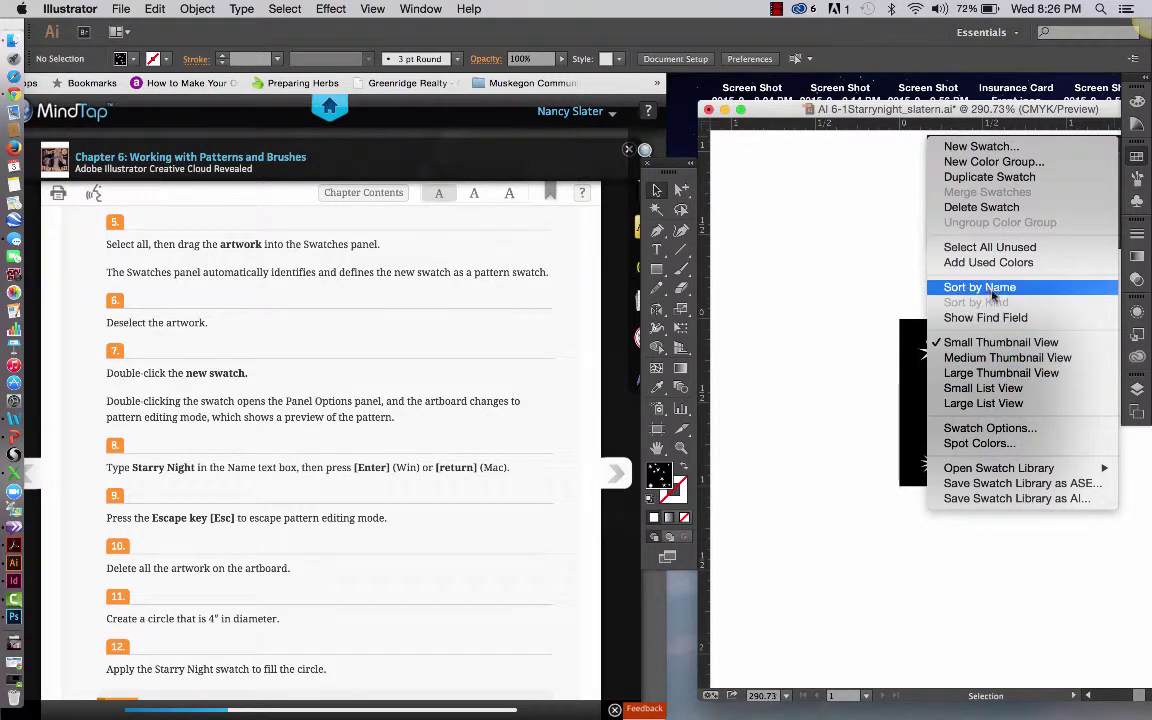
pyautogui.click(990, 428)
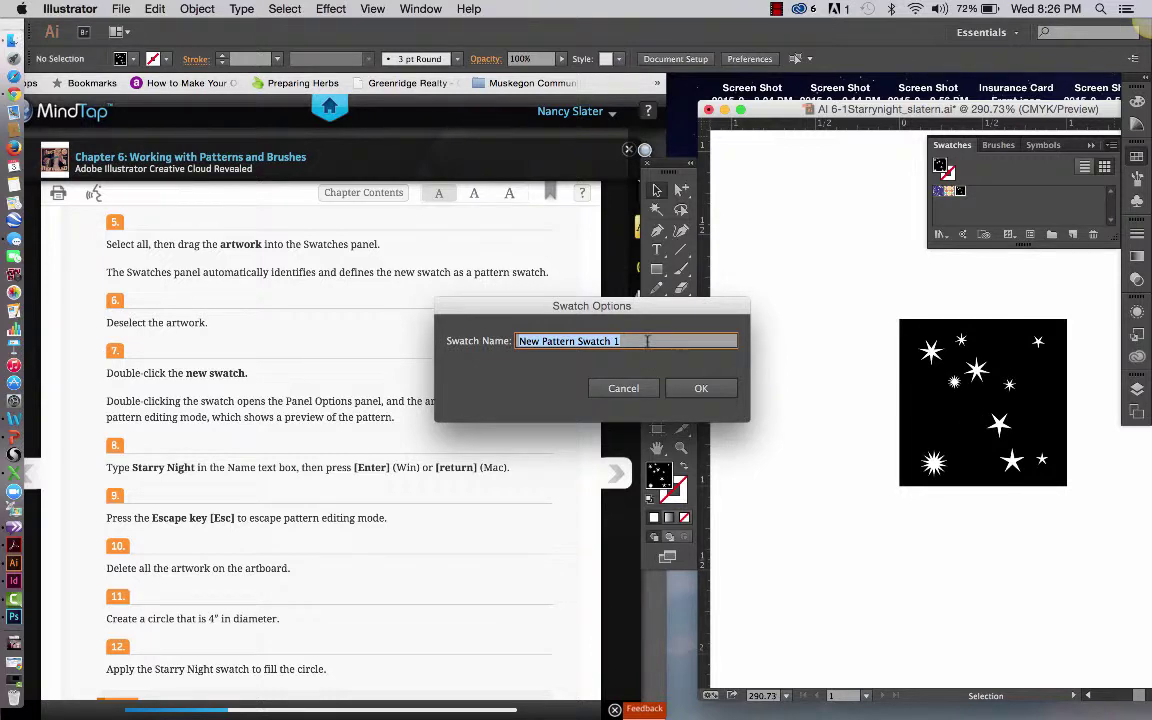
pyautogui.write('D')
pyautogui.press('BackSpace')
pyautogui.write('STARS')
pyautogui.press('BackSpace')
pyautogui.press('BackSpace')
pyautogui.press('BackSpace')
pyautogui.press('BackSpace')
pyautogui.press('BackSpace')
pyautogui.write('Starry Night')
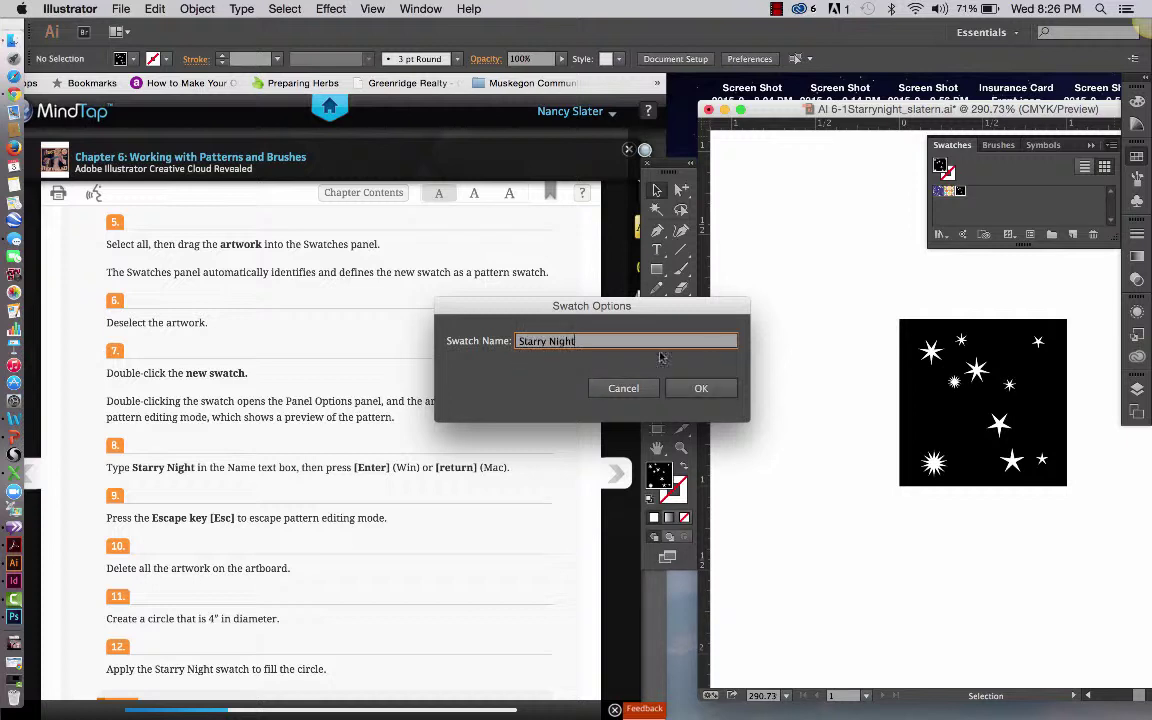
pyautogui.click(700, 388)
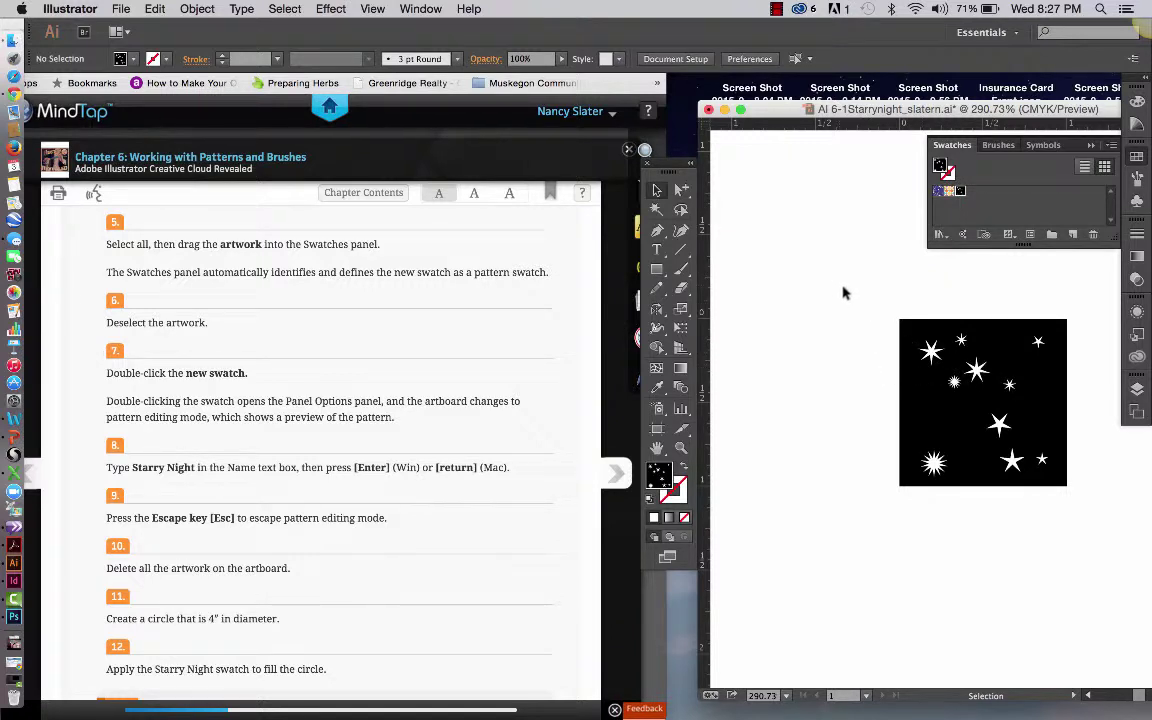
# Delete the black square and star artwork from the artboard
pyautogui.moveTo(758, 257); pyautogui.dragTo(1080, 520)
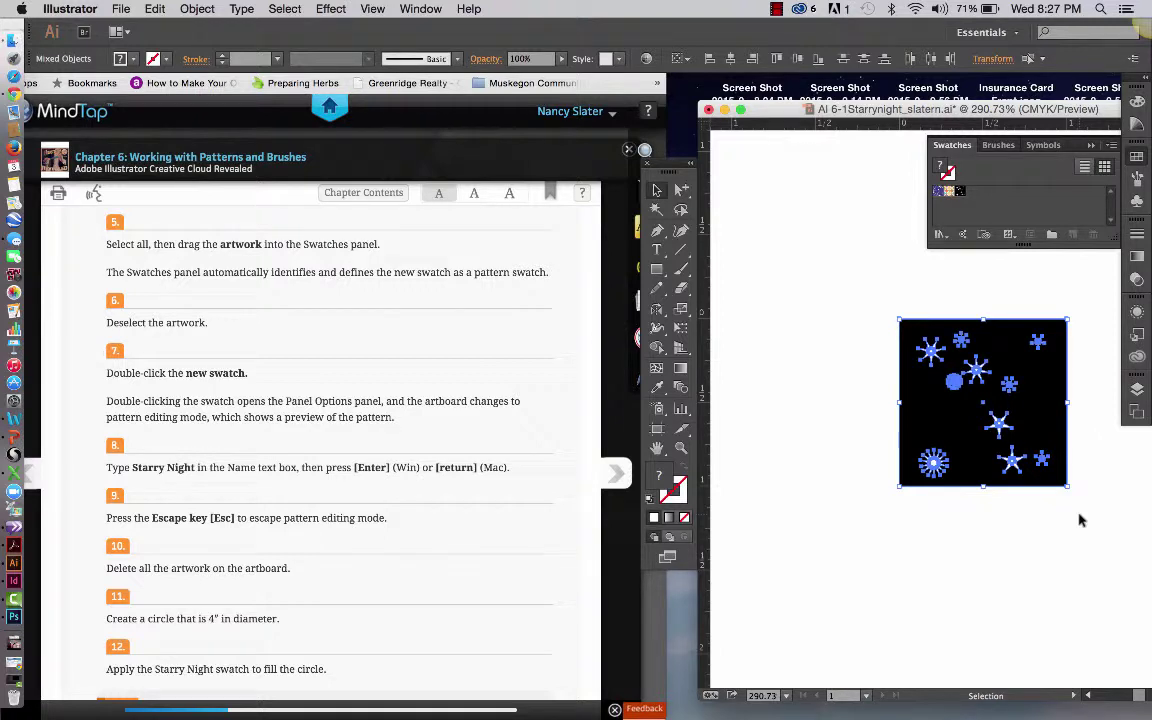
pyautogui.press('Delete')
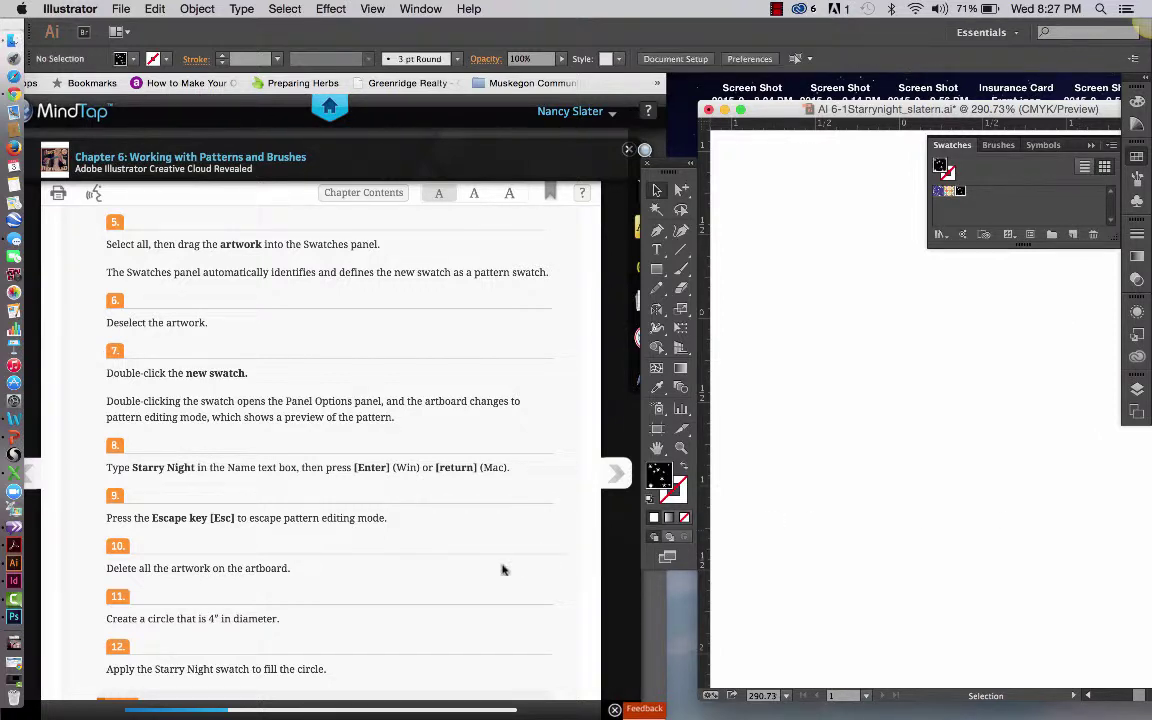
pyautogui.scroll(-1, 495, 580)
pyautogui.scroll(-5, 495, 580)
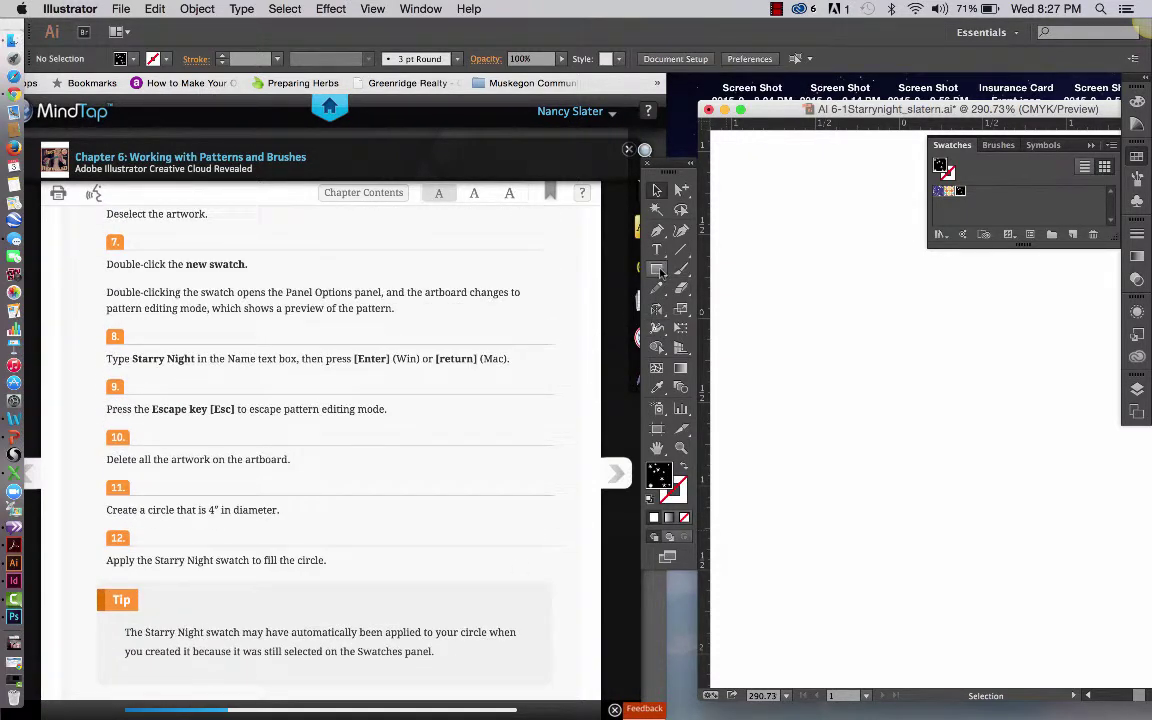
# Draw a 4 in by 4 in circle with the Ellipse tool
pyautogui.click(660, 272)
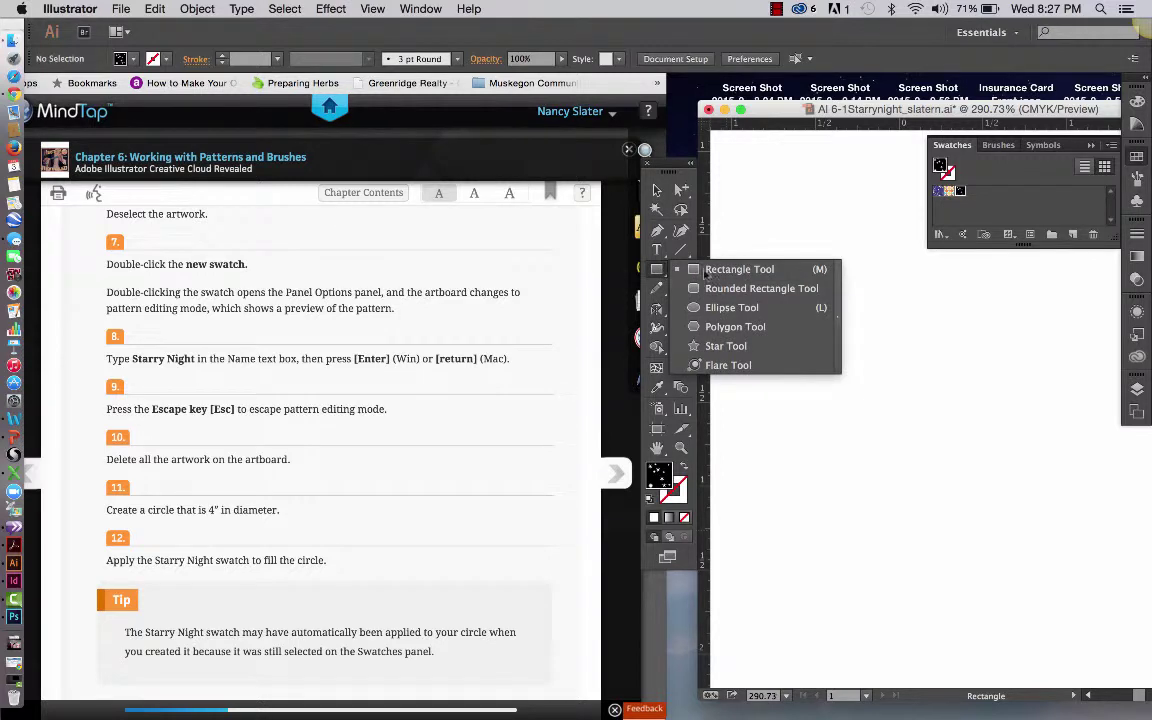
pyautogui.click(737, 309)
pyautogui.click(802, 312)
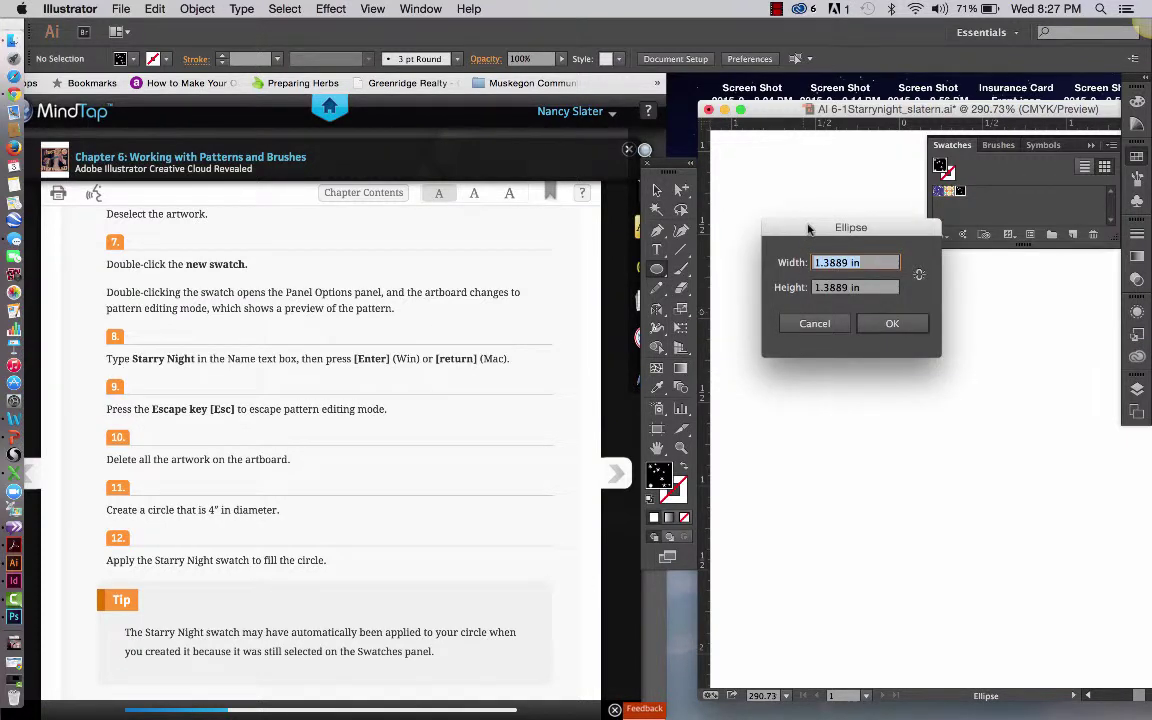
pyautogui.moveTo(808, 230); pyautogui.dragTo(806, 284)
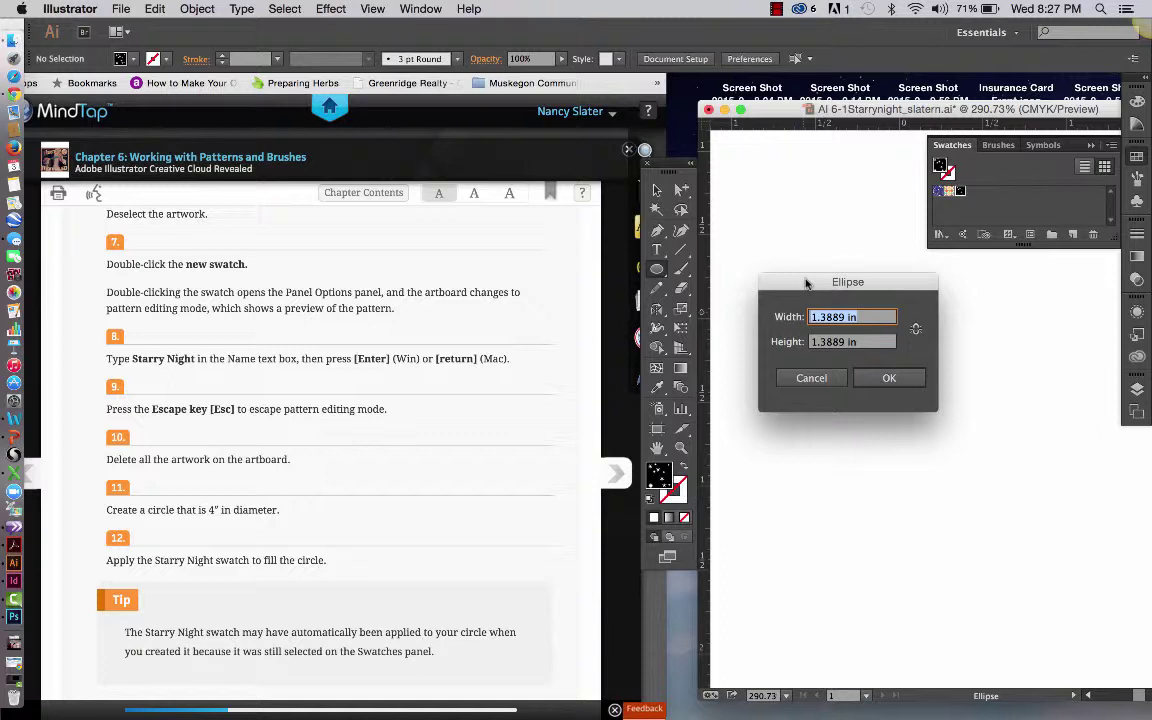
pyautogui.write('4')
pyautogui.press('Tab')
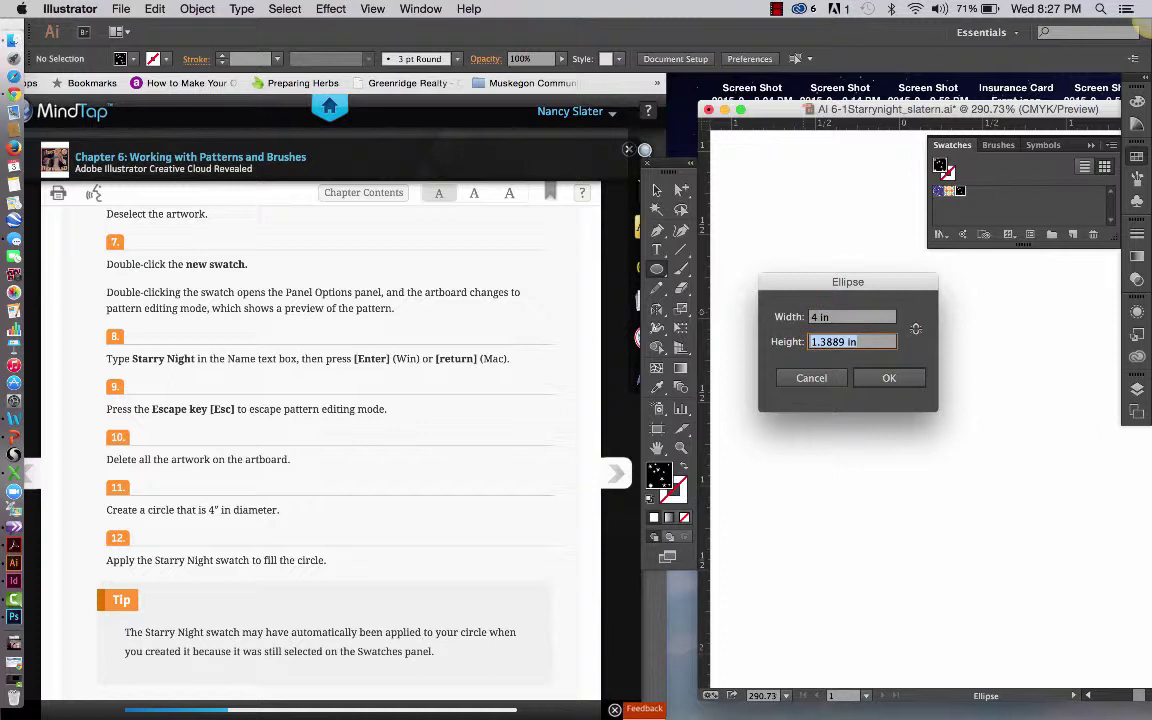
pyautogui.write('4')
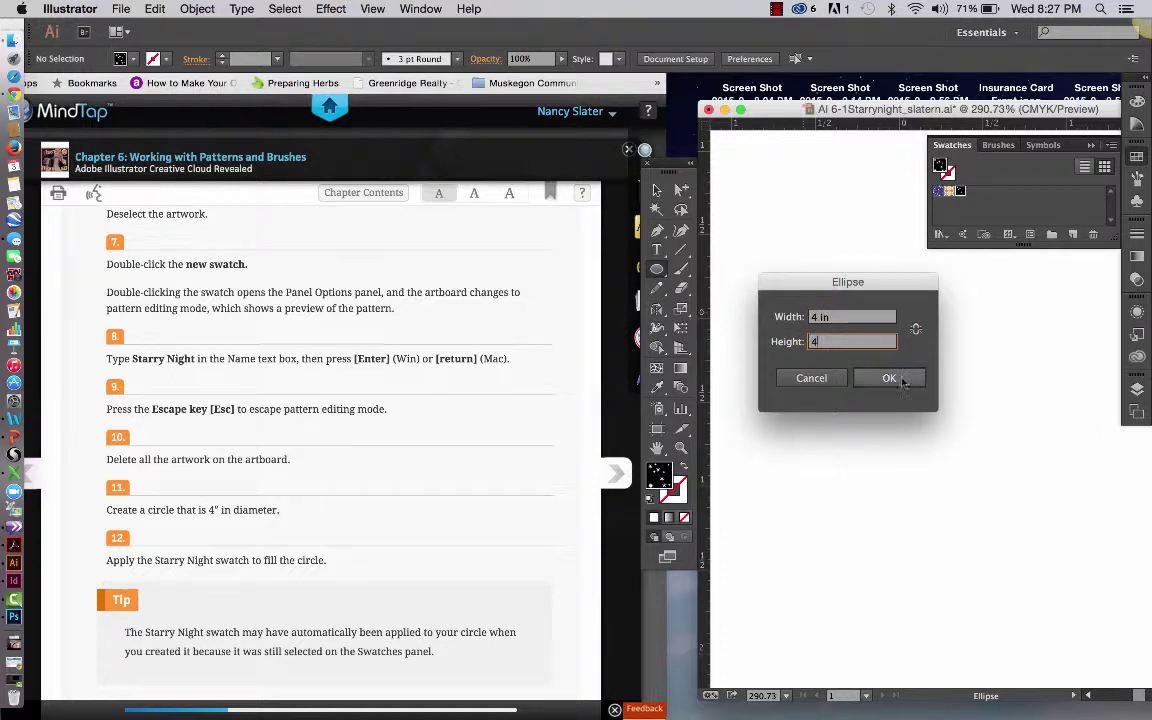
pyautogui.click(889, 377)
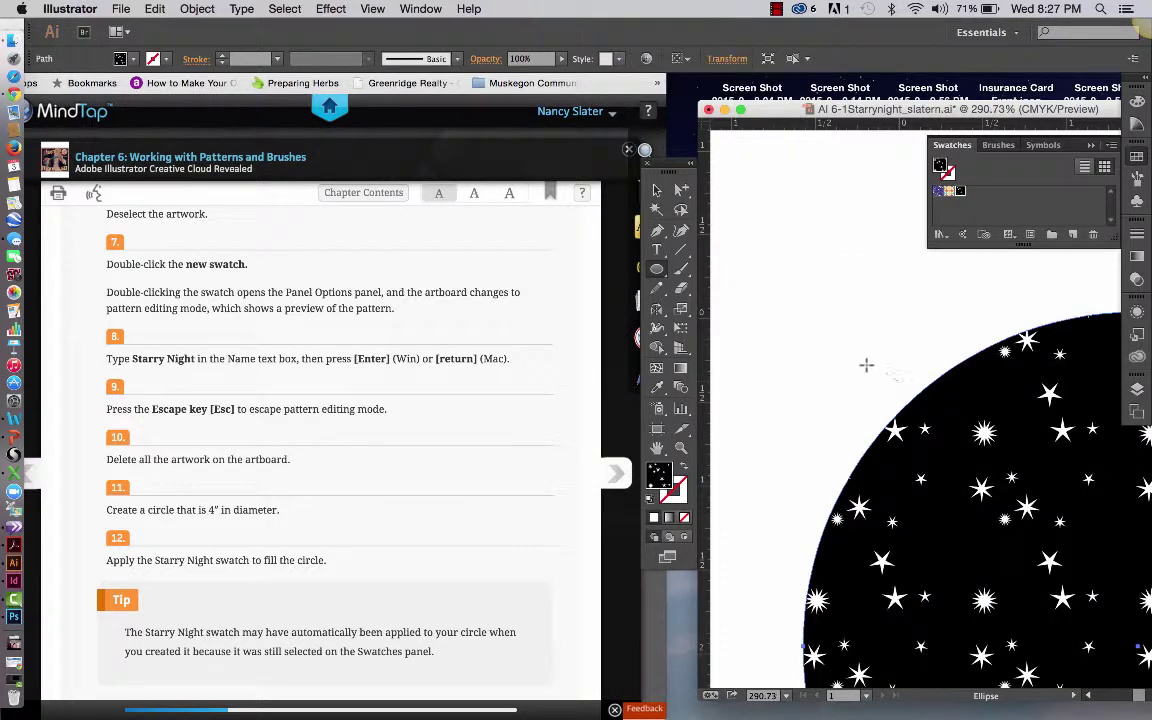
# Replace that circle with a fresh 4 in Starry Night circle and deselect it
pyautogui.scroll(-2, 880, 377)
pyautogui.scroll(-5, 867, 373)
pyautogui.hscroll(3, 867, 373)
pyautogui.press('Delete')
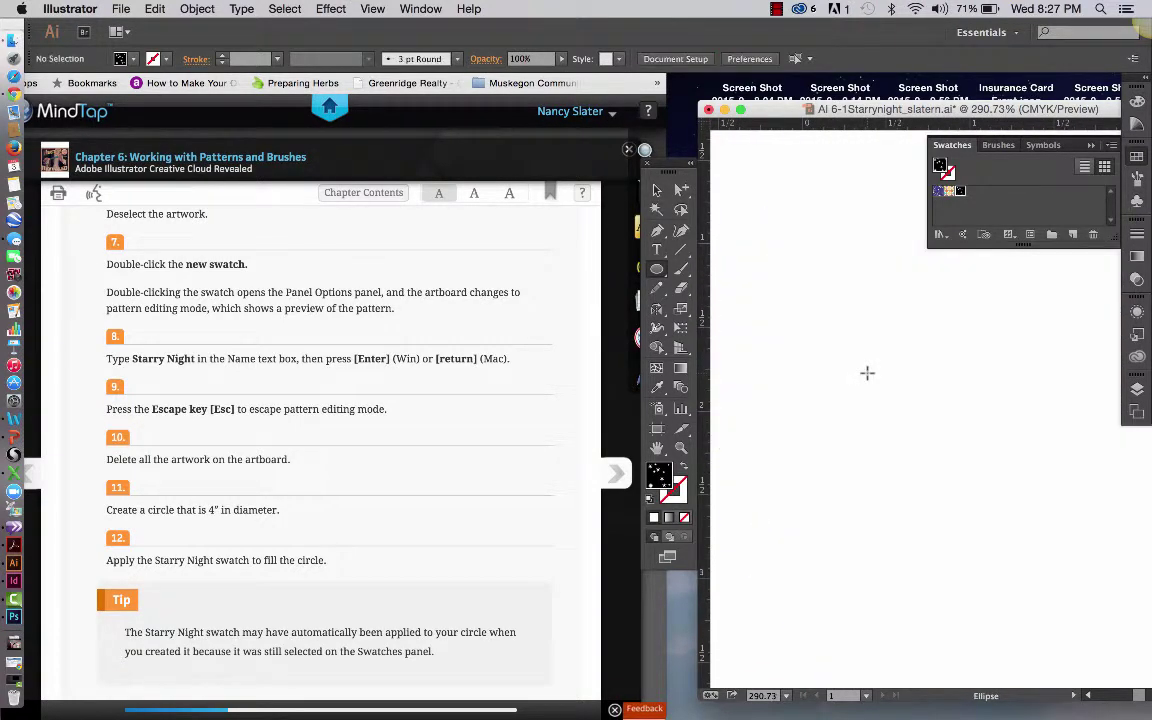
pyautogui.click(810, 317)
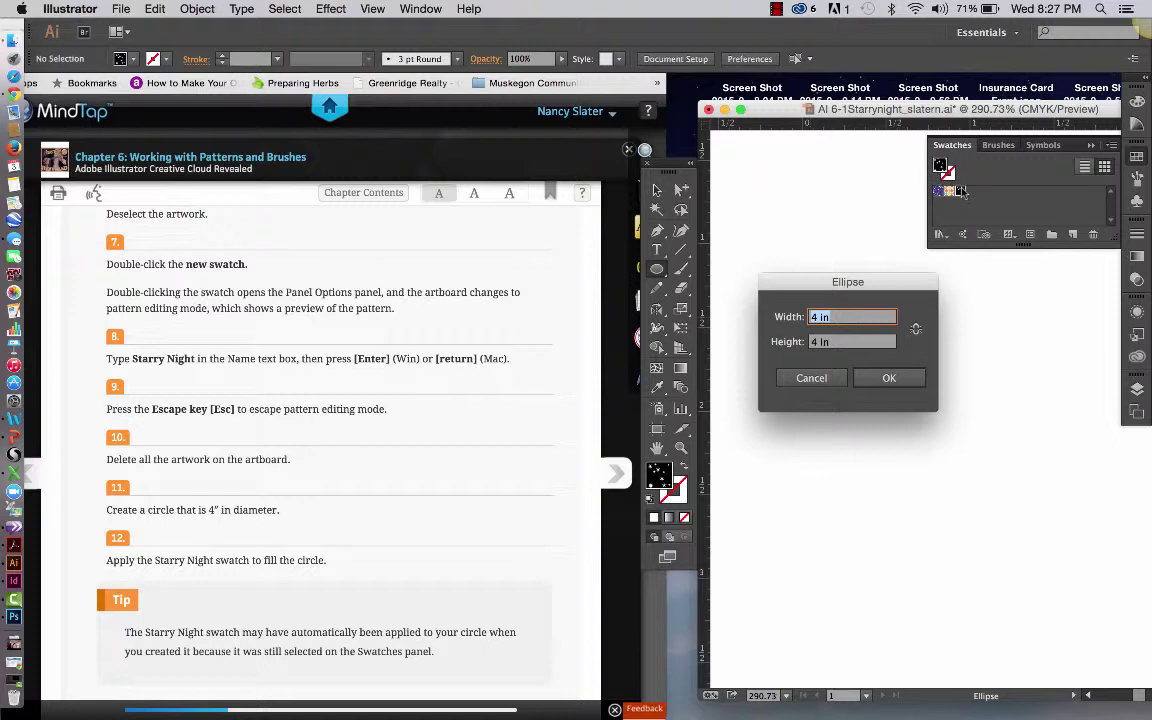
pyautogui.click(889, 378)
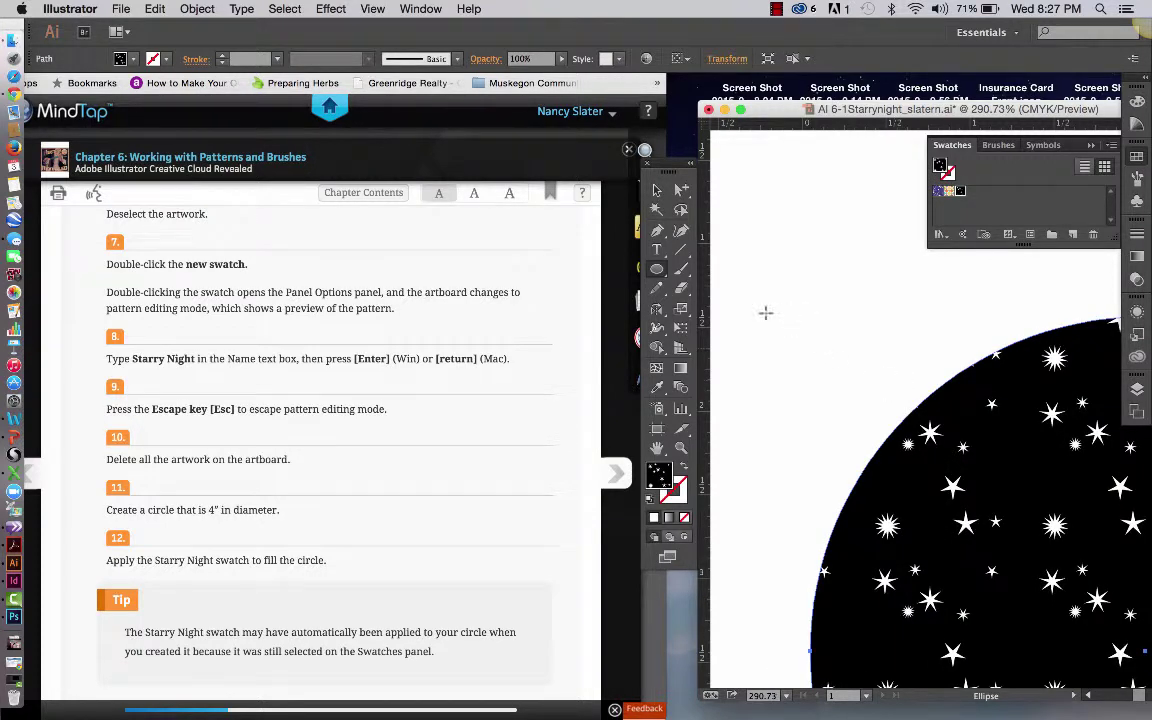
pyautogui.click(657, 190)
pyautogui.click(856, 283)
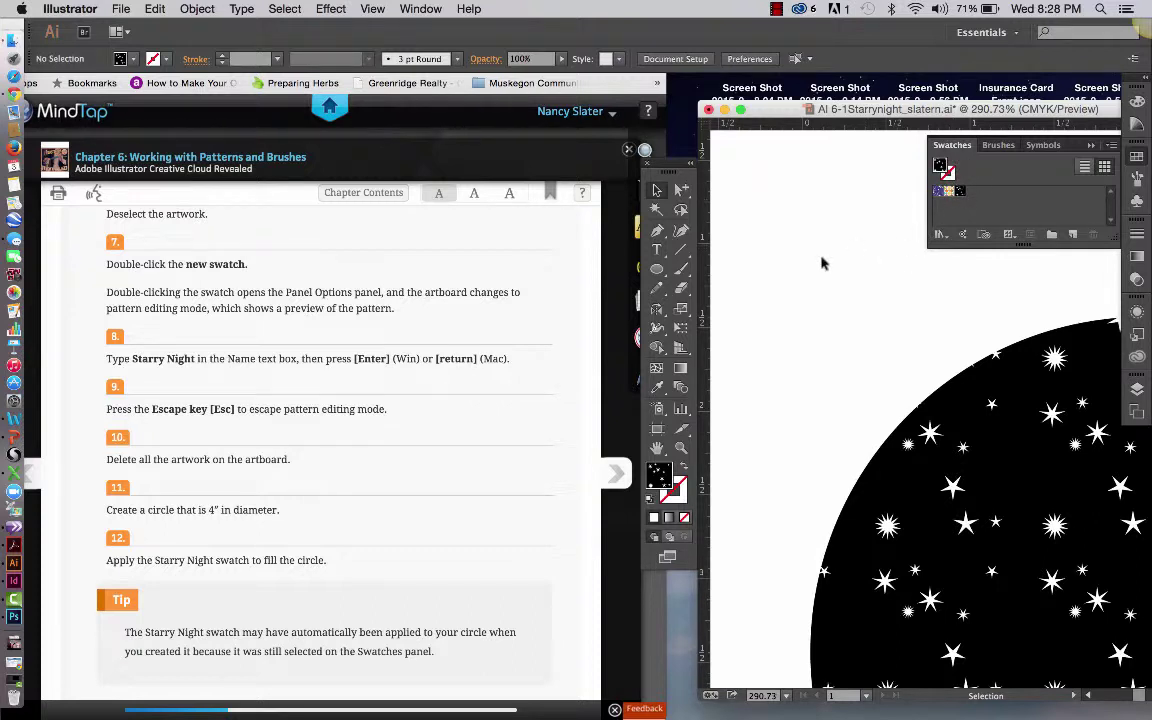
# Draw a smaller circle above-left of the big one and swap its fill and stroke
pyautogui.click(657, 270)
pyautogui.moveTo(758, 204); pyautogui.dragTo(886, 348)
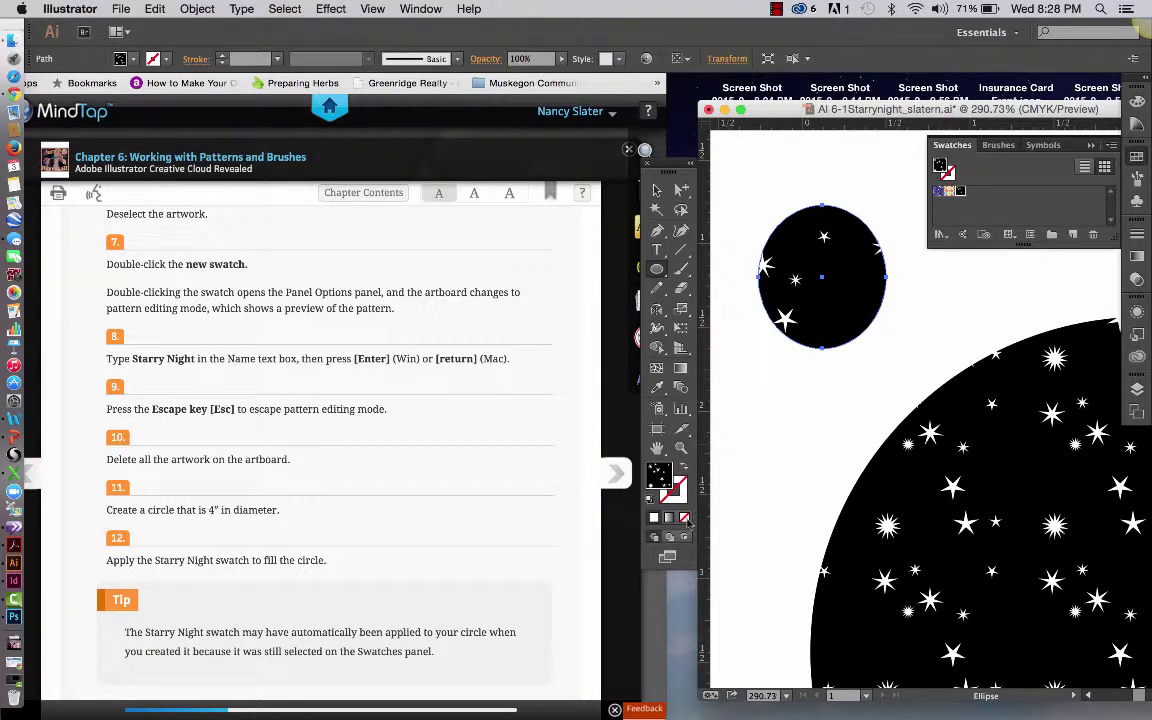
pyautogui.click(680, 496)
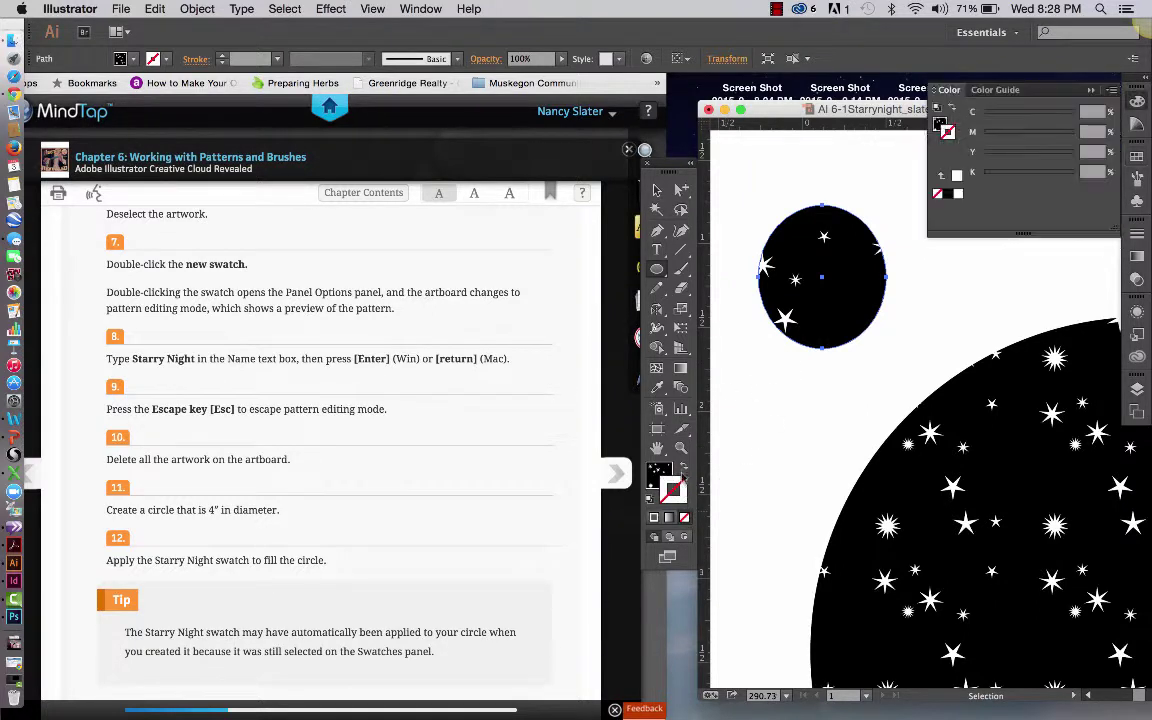
pyautogui.click(684, 467)
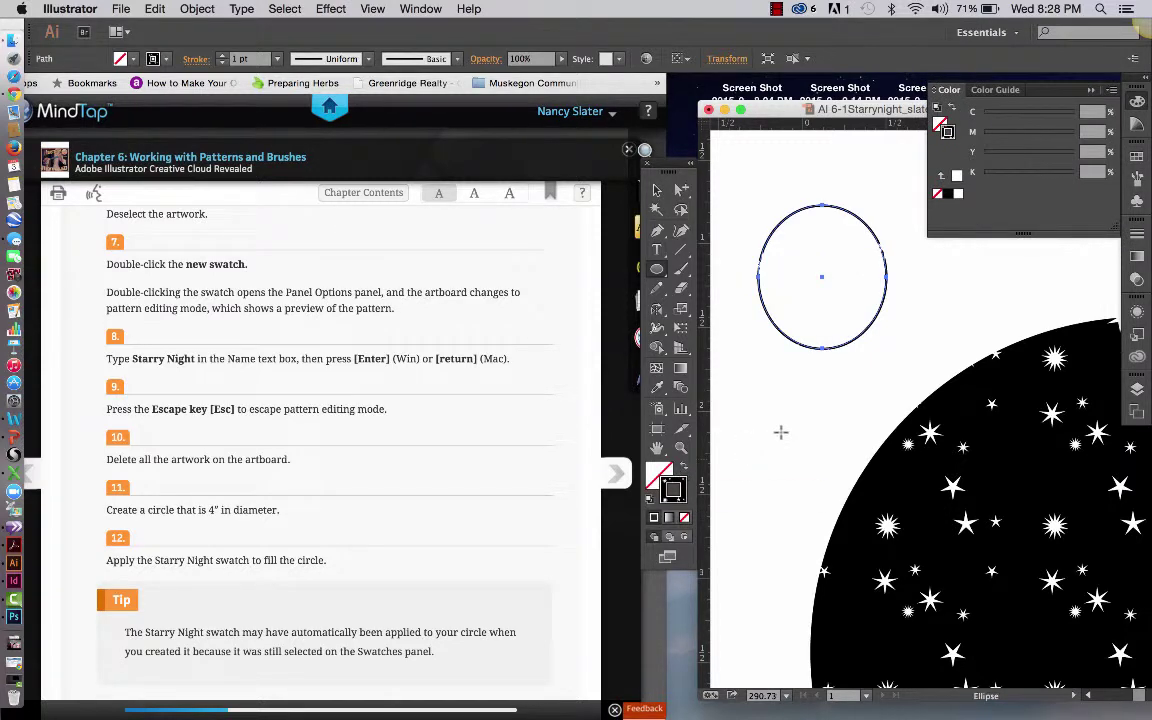
pyautogui.click(828, 385)
pyautogui.click(828, 380)
# Zoom in and swap fill/stroke to inspect the pattern, then swap back and zoom out
pyautogui.press('z')
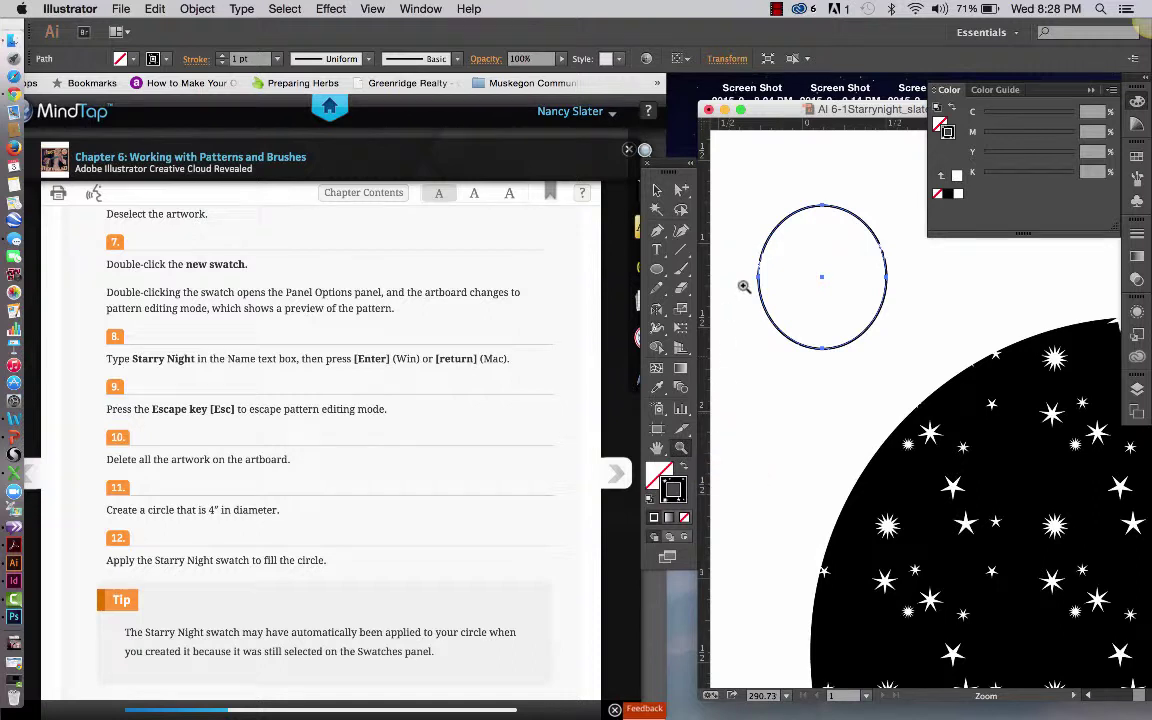
pyautogui.moveTo(746, 278); pyautogui.dragTo(812, 331)
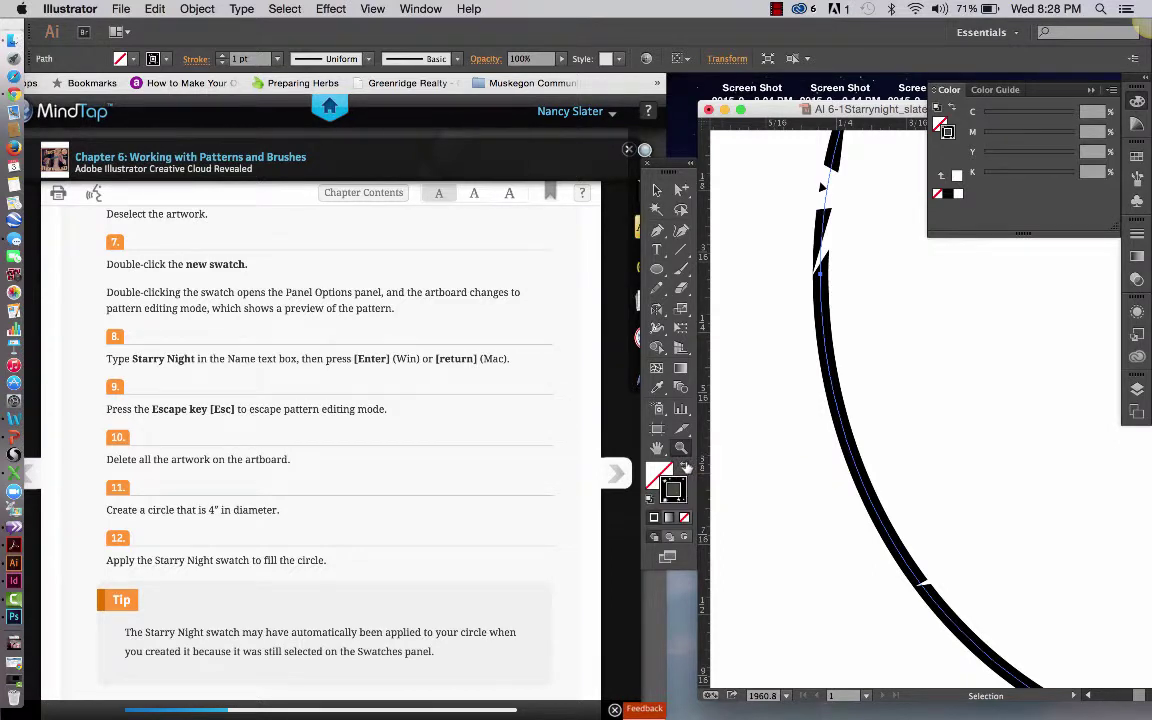
pyautogui.click(686, 468)
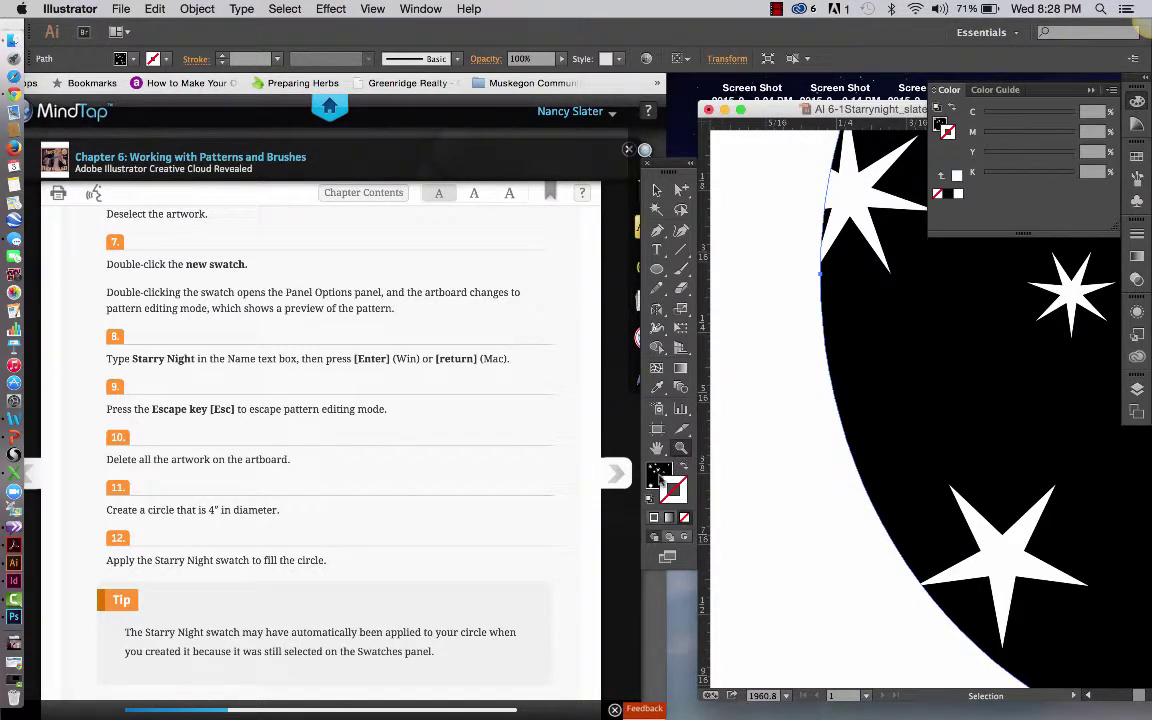
pyautogui.click(663, 478)
pyautogui.click(681, 448)
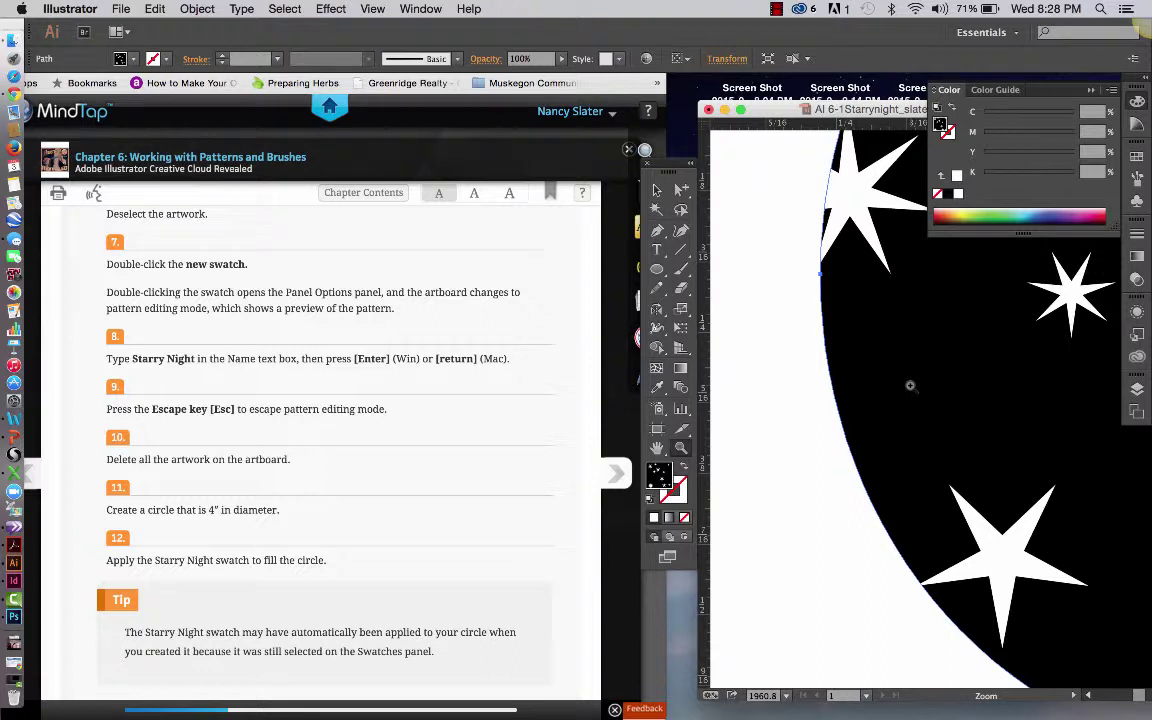
pyautogui.click(686, 474)
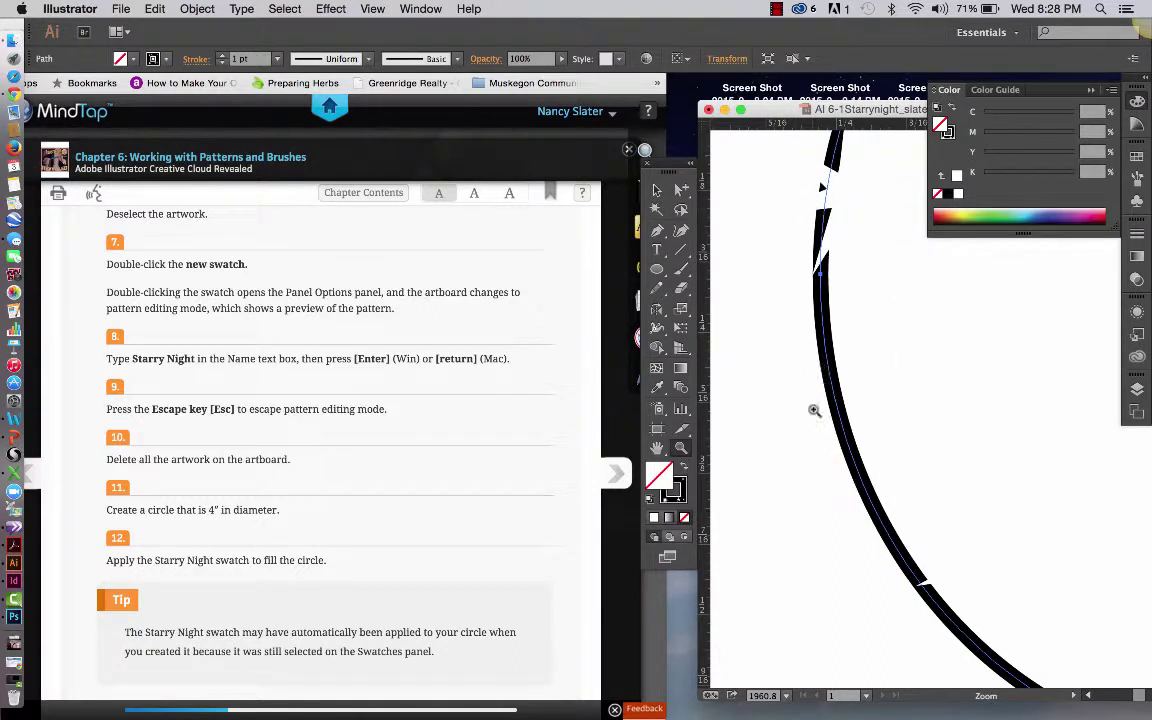
pyautogui.press('super+0')
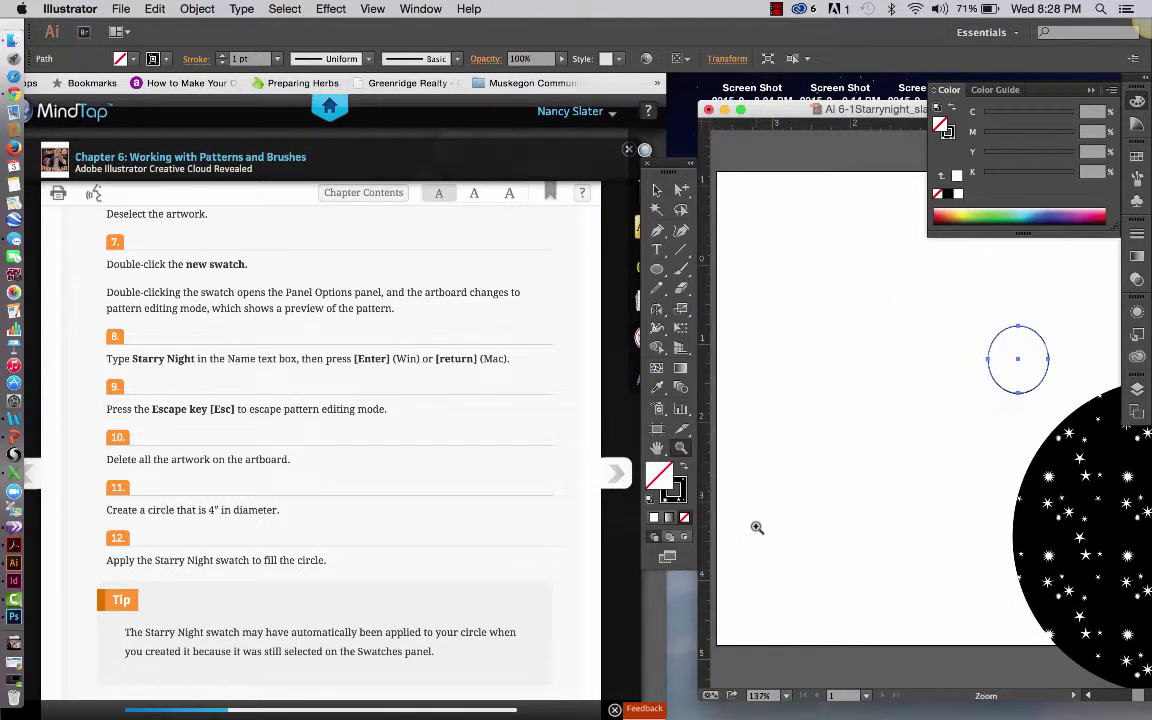
pyautogui.press('z')
# Move the small circle further left on the artboard
pyautogui.click(659, 189)
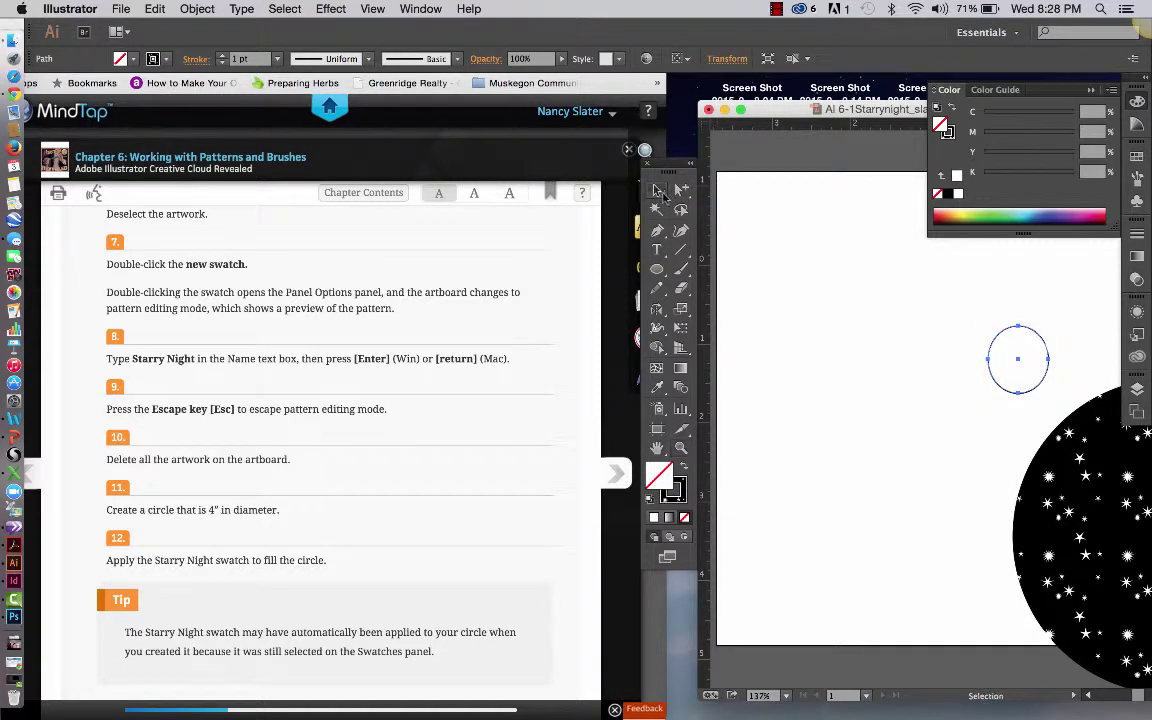
pyautogui.click(851, 393)
pyautogui.moveTo(1003, 334); pyautogui.dragTo(907, 318)
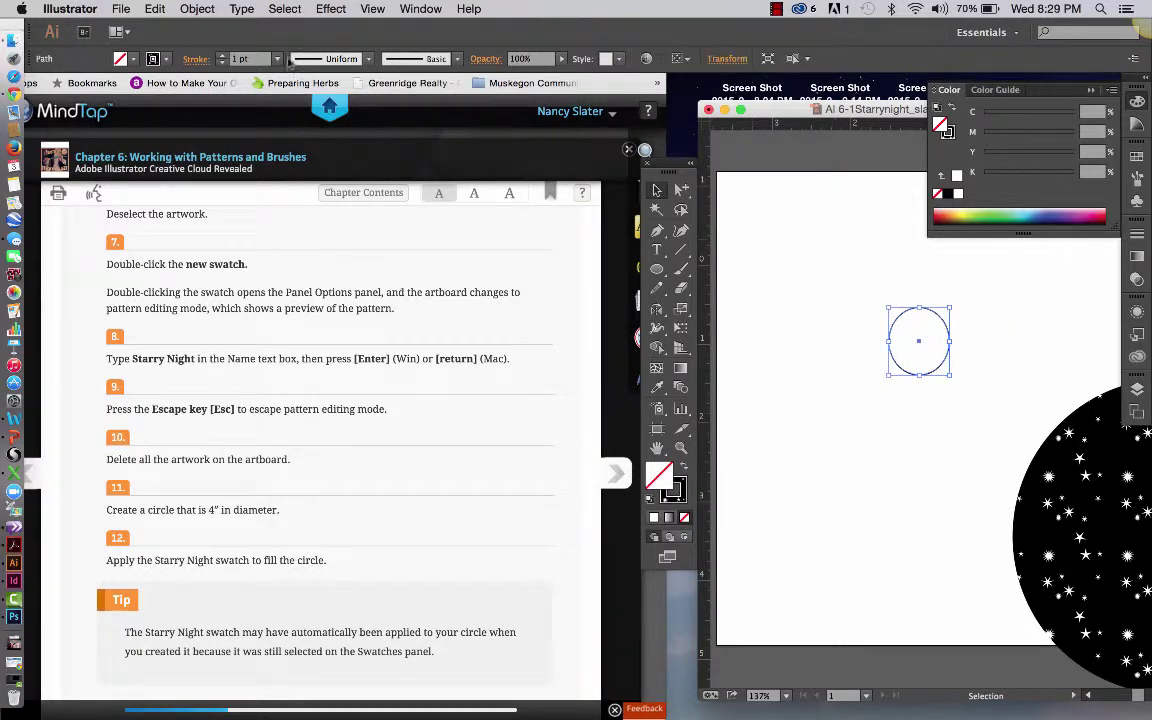
# Set the small circle's stroke weight to 18 pt
pyautogui.click(277, 58)
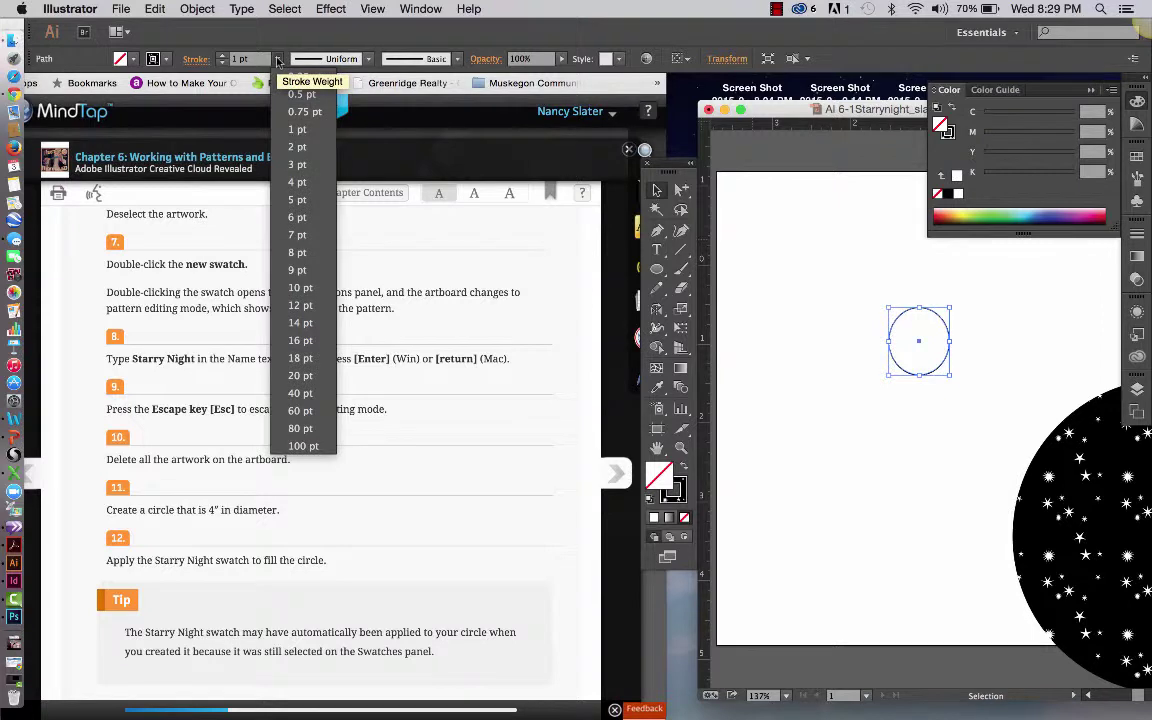
pyautogui.click(300, 358)
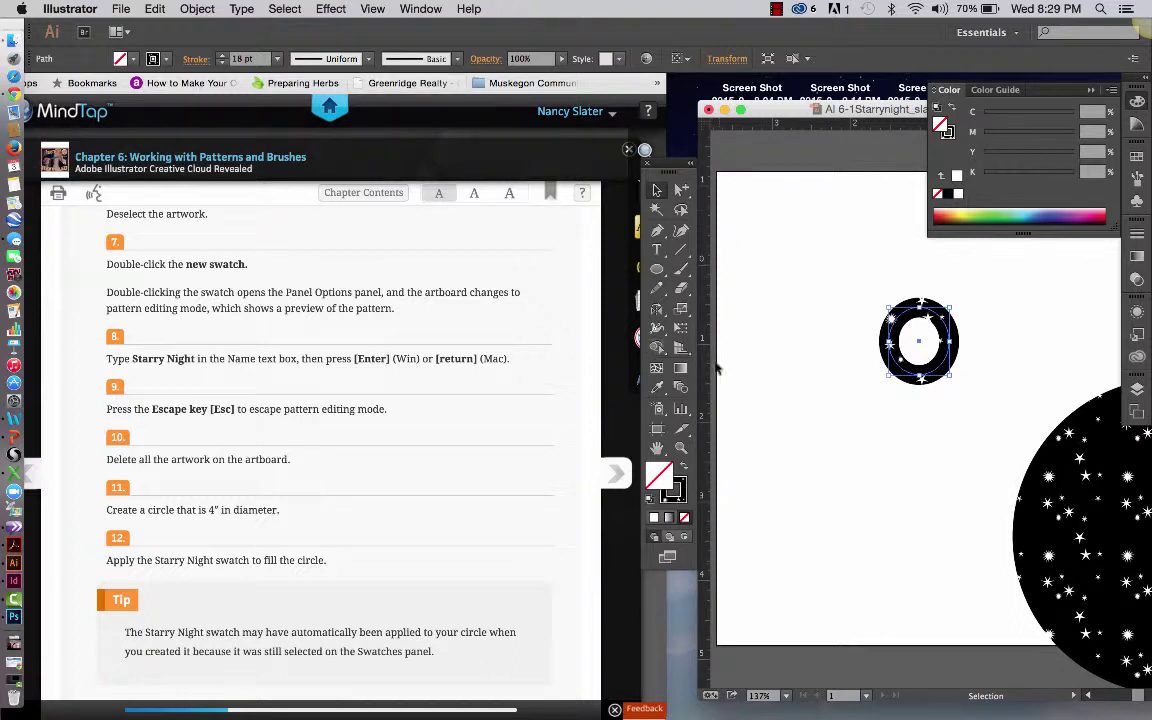
pyautogui.click(770, 373)
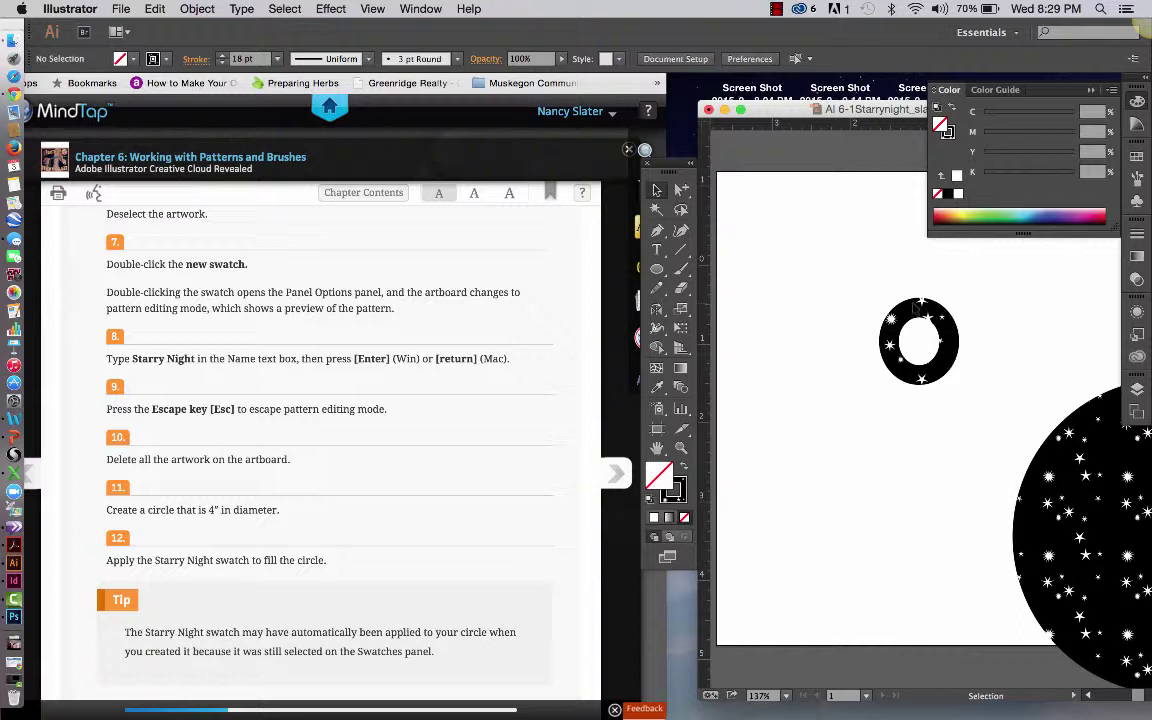
# Convert the circle's stroke into a filled ring with Object > Path > Outline Stroke
pyautogui.moveTo(874, 290); pyautogui.dragTo(977, 401)
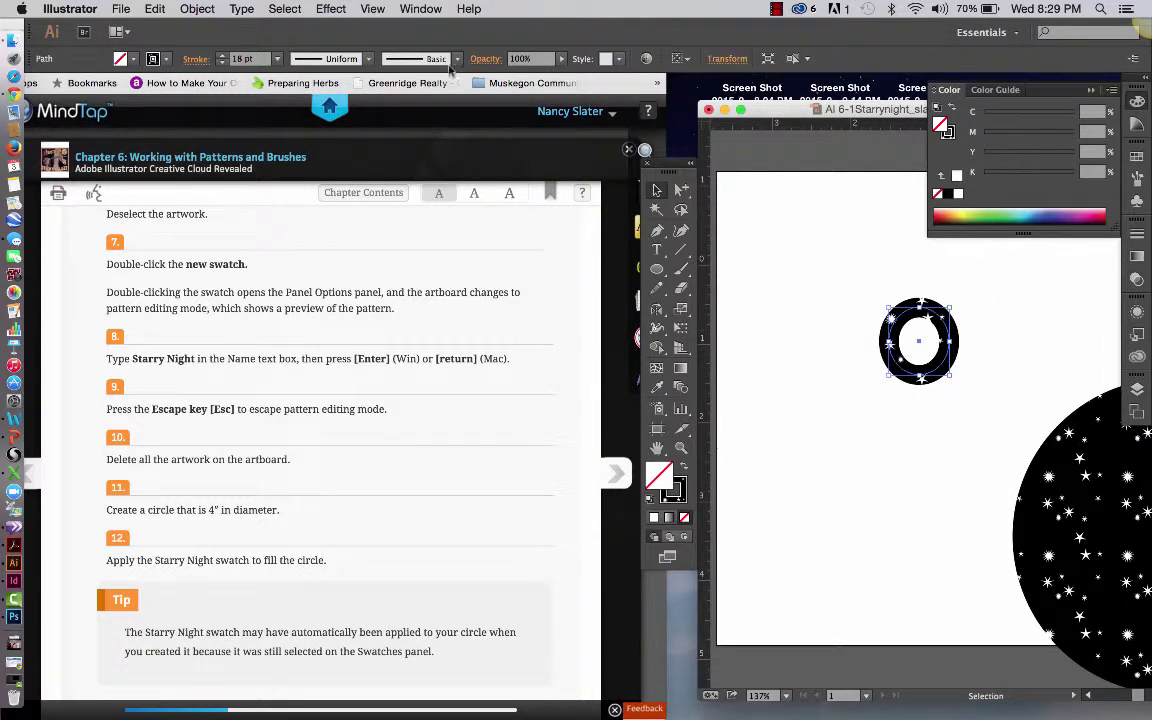
pyautogui.click(199, 8)
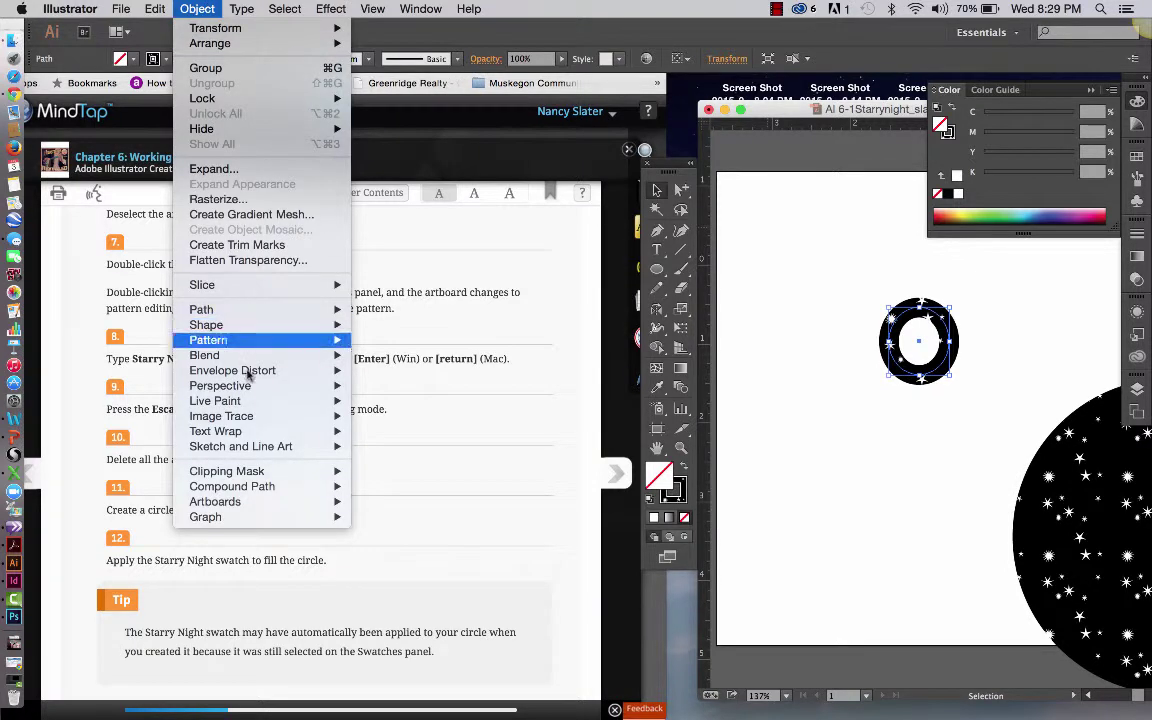
pyautogui.moveTo(253, 317)
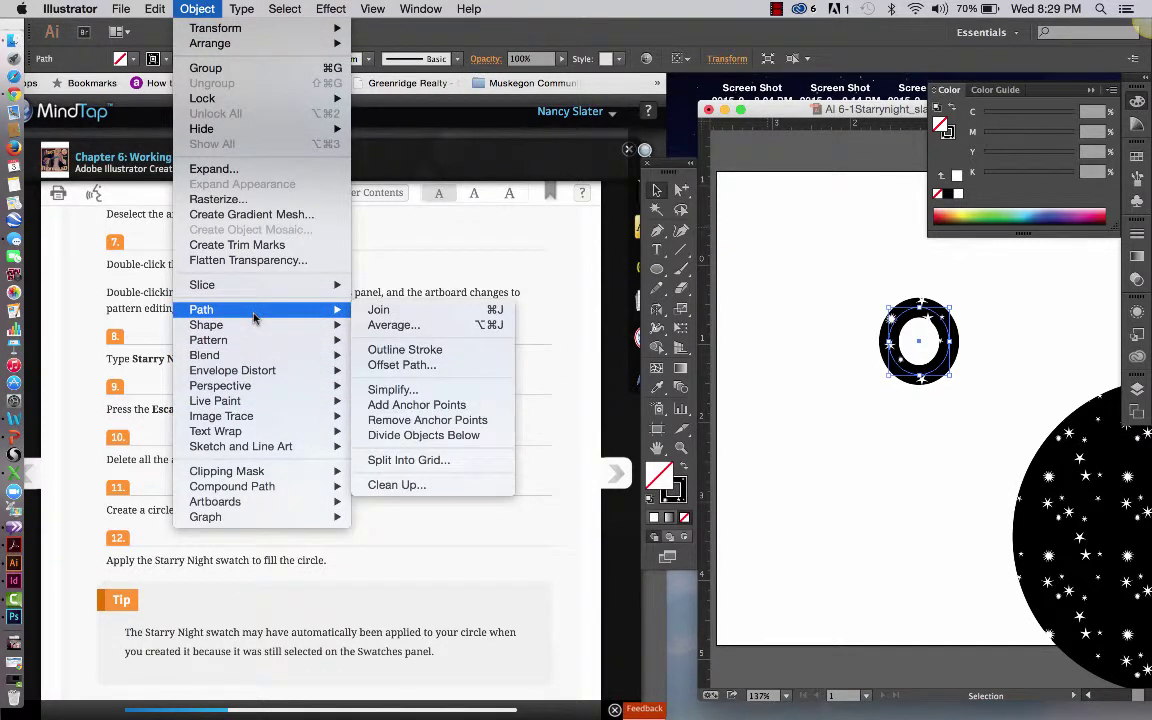
pyautogui.click(443, 352)
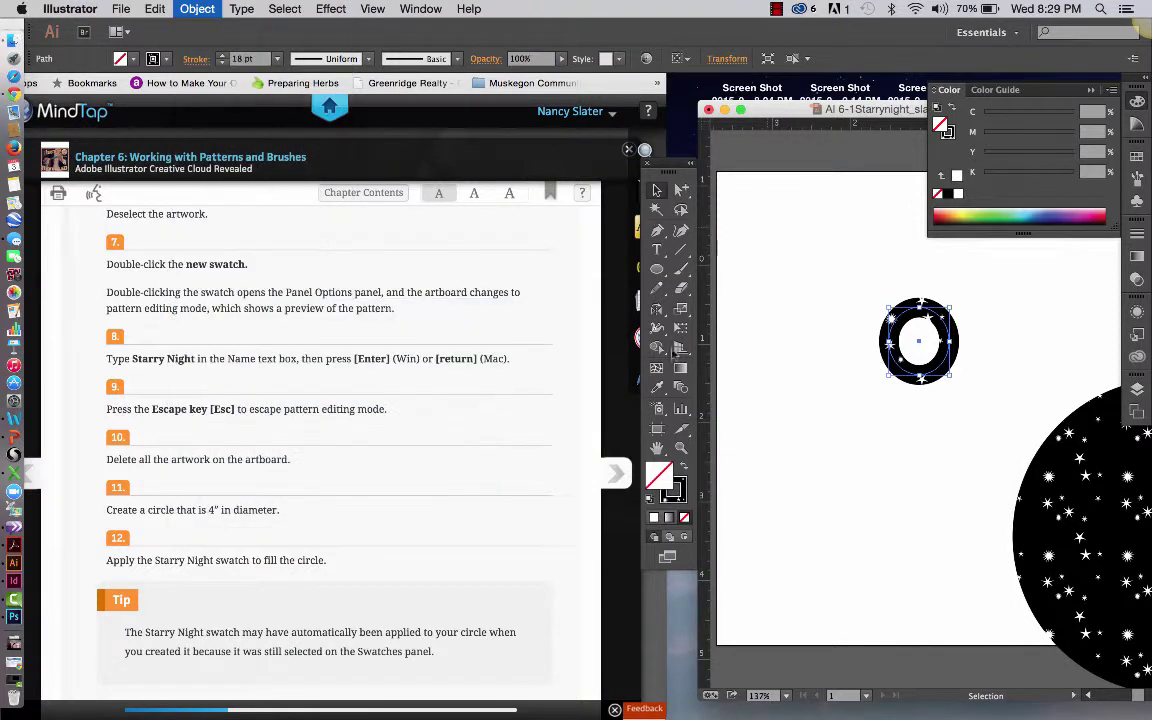
pyautogui.click(879, 411)
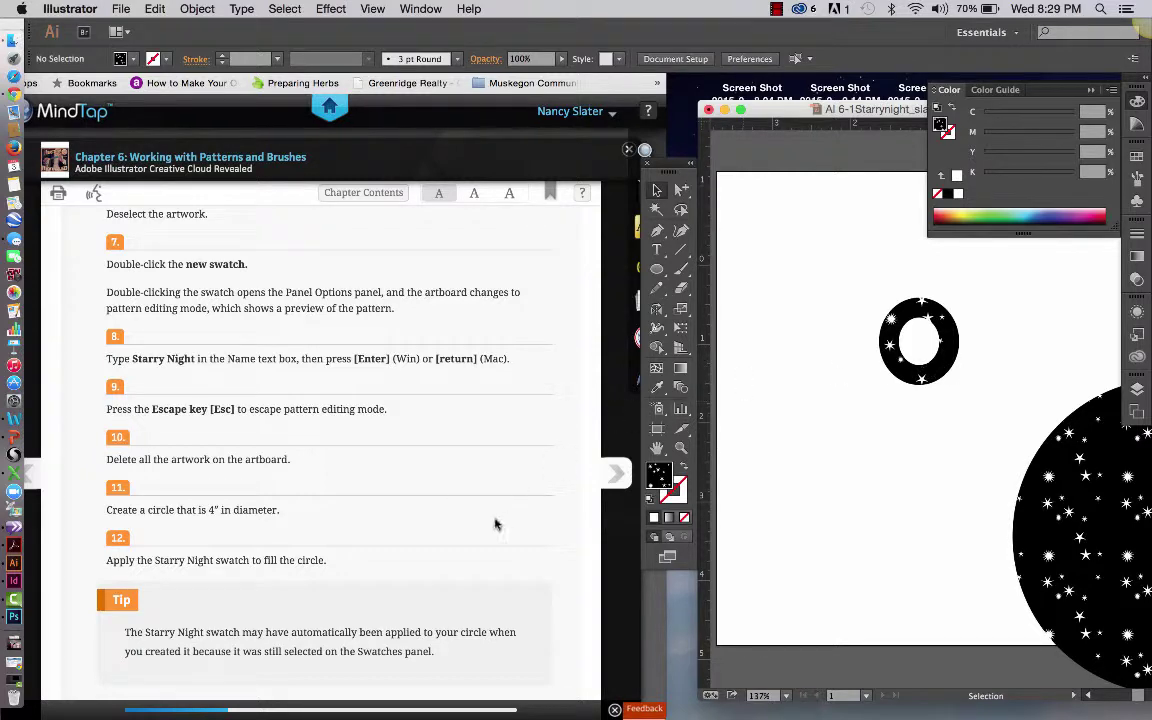
# Move the large 4 in Starry Night circle up and left onto the artboard, then reselect it
pyautogui.scroll(-2, 495, 518)
pyautogui.scroll(-4, 495, 518)
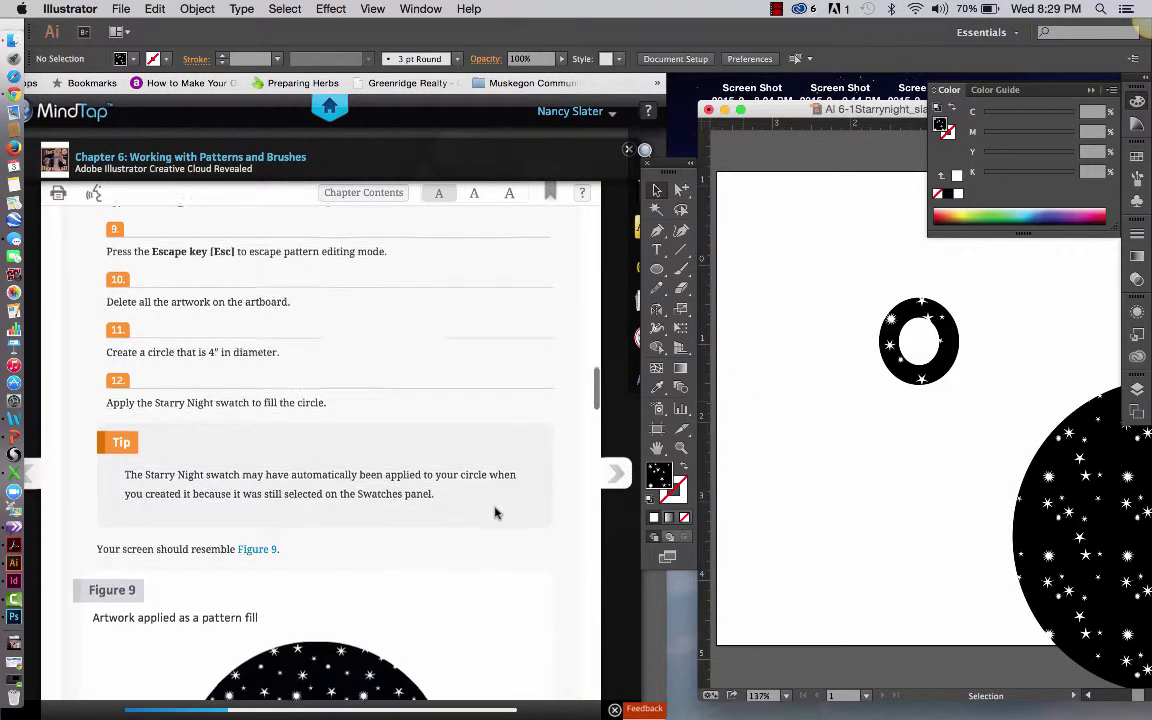
pyautogui.scroll(-4, 495, 513)
pyautogui.scroll(-1, 495, 513)
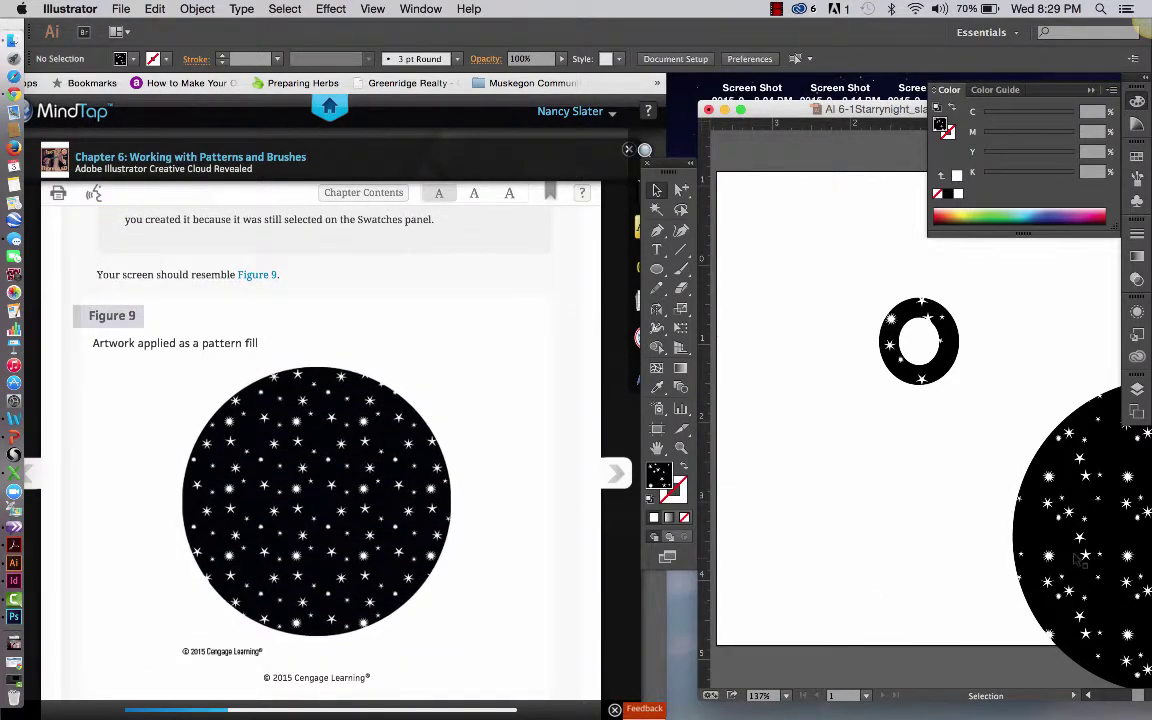
pyautogui.hscroll(1, 1078, 563)
pyautogui.moveTo(1024, 515); pyautogui.dragTo(908, 456)
pyautogui.scroll(-6, 497, 436)
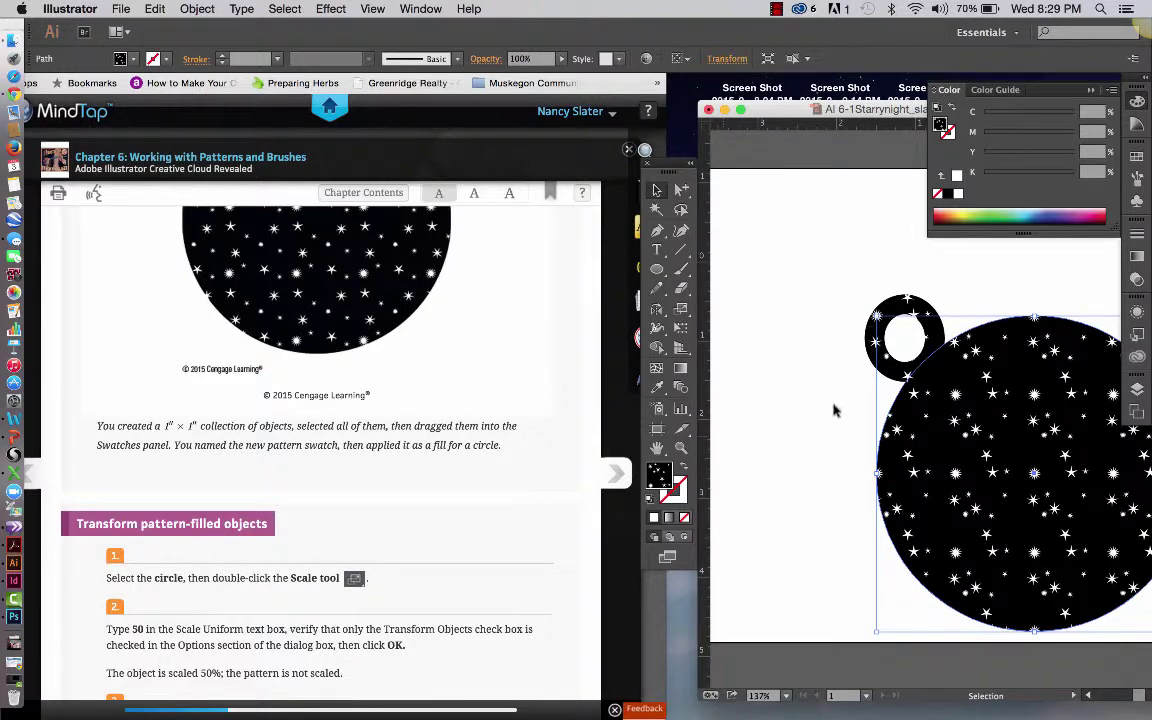
pyautogui.click(753, 375)
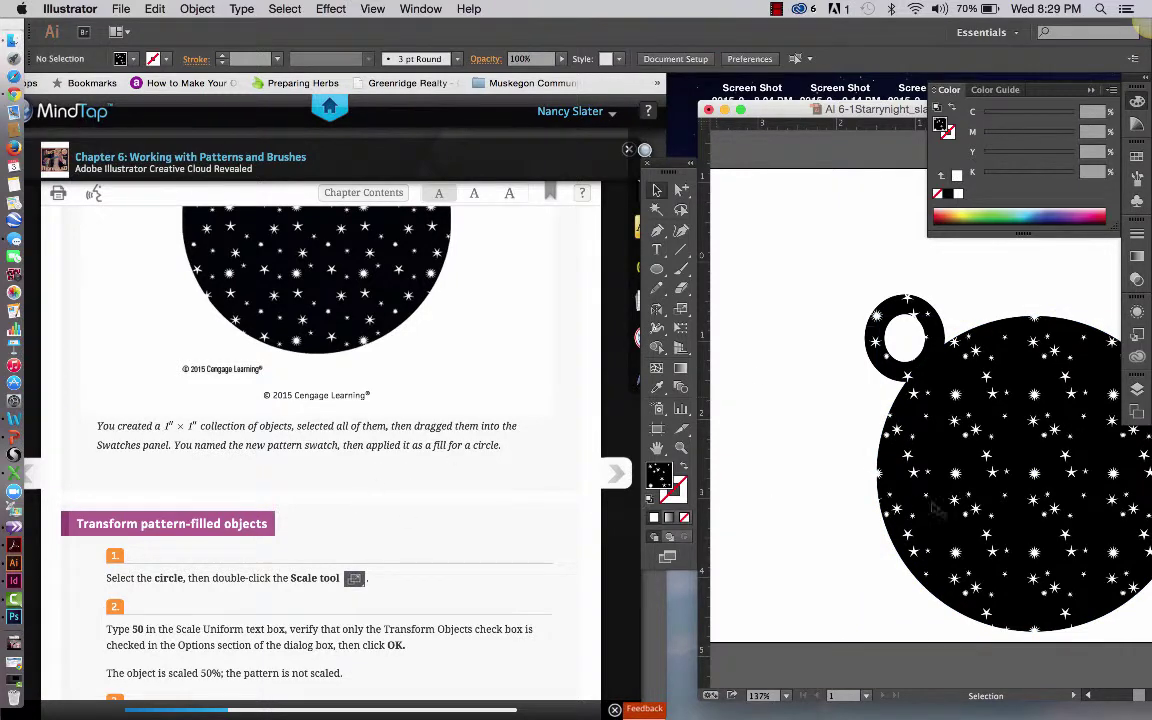
pyautogui.click(936, 510)
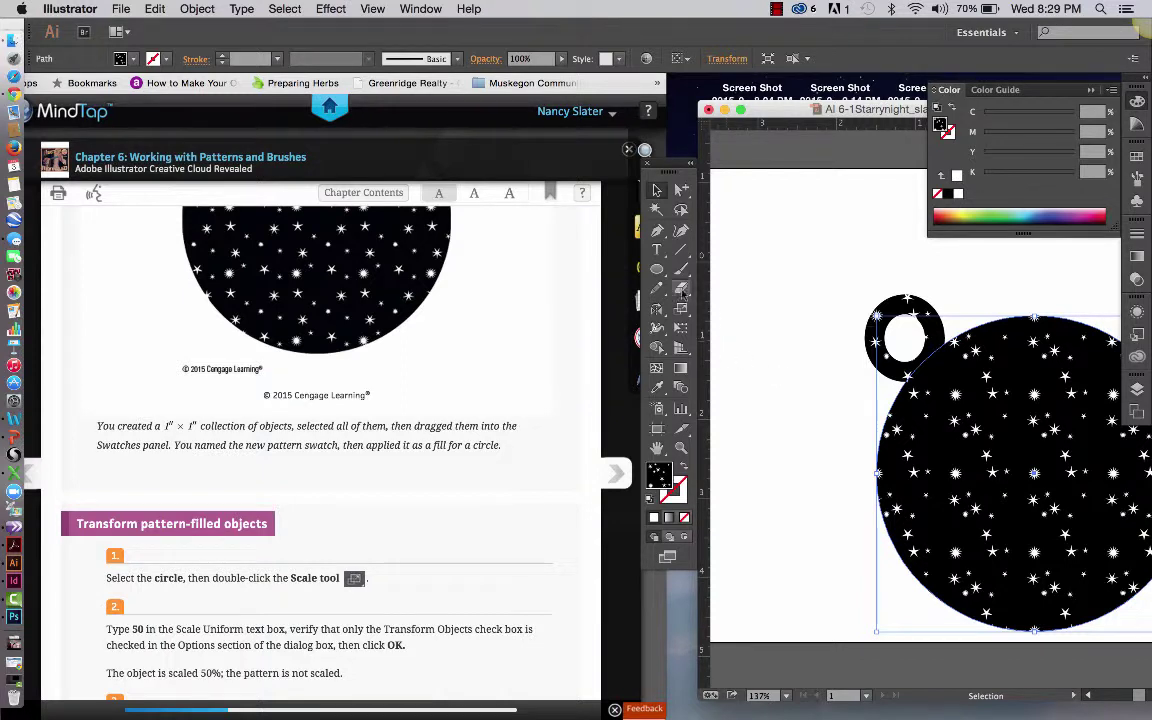
# Scale the Starry Night circle to 50% uniform, transforming objects only, without scaling strokes, effects or corners
pyautogui.click(683, 310)
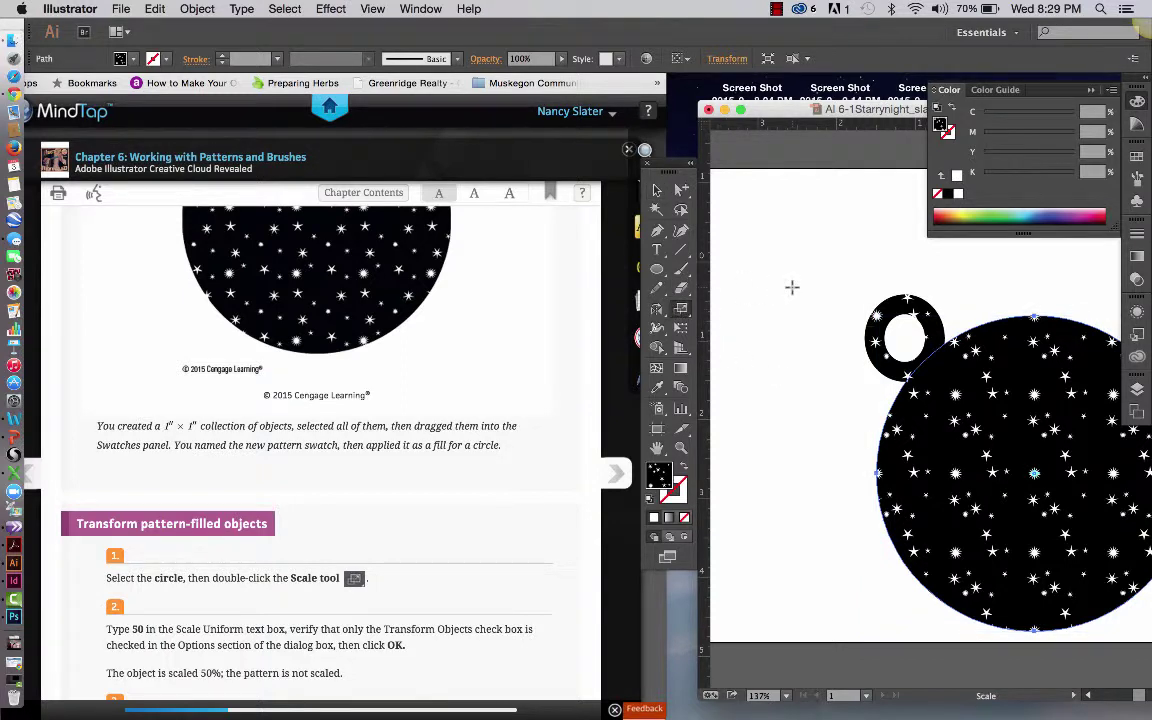
pyautogui.press('Return')
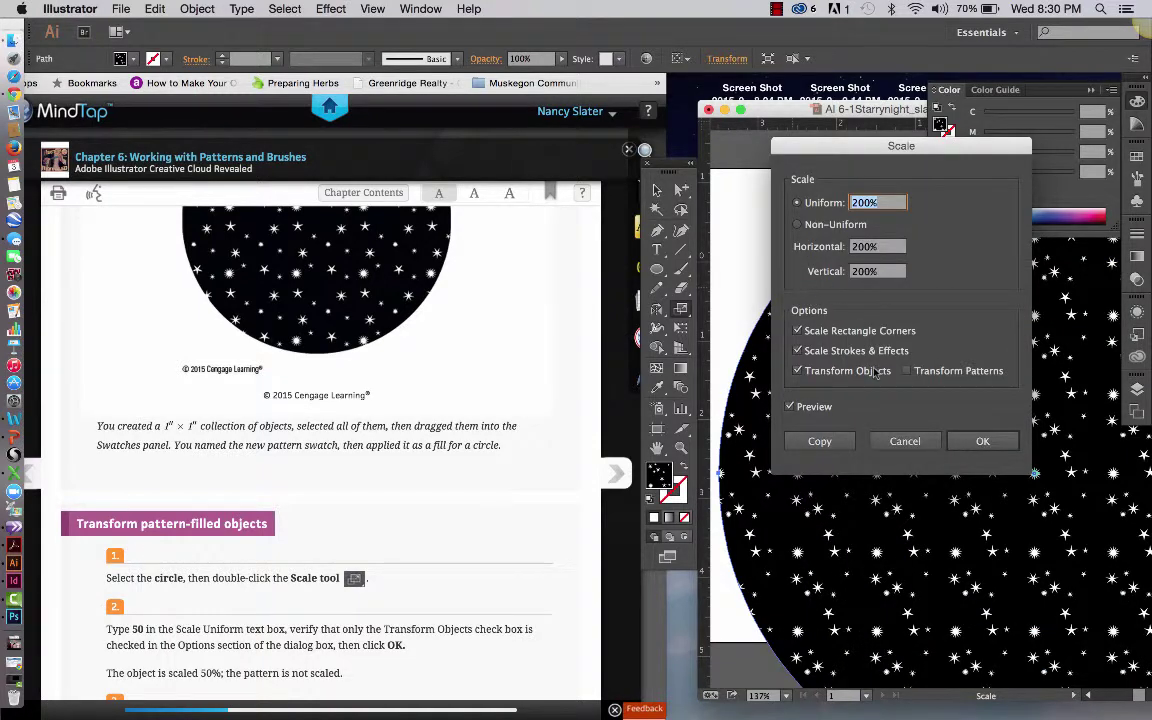
pyautogui.scroll(-3, 548, 490)
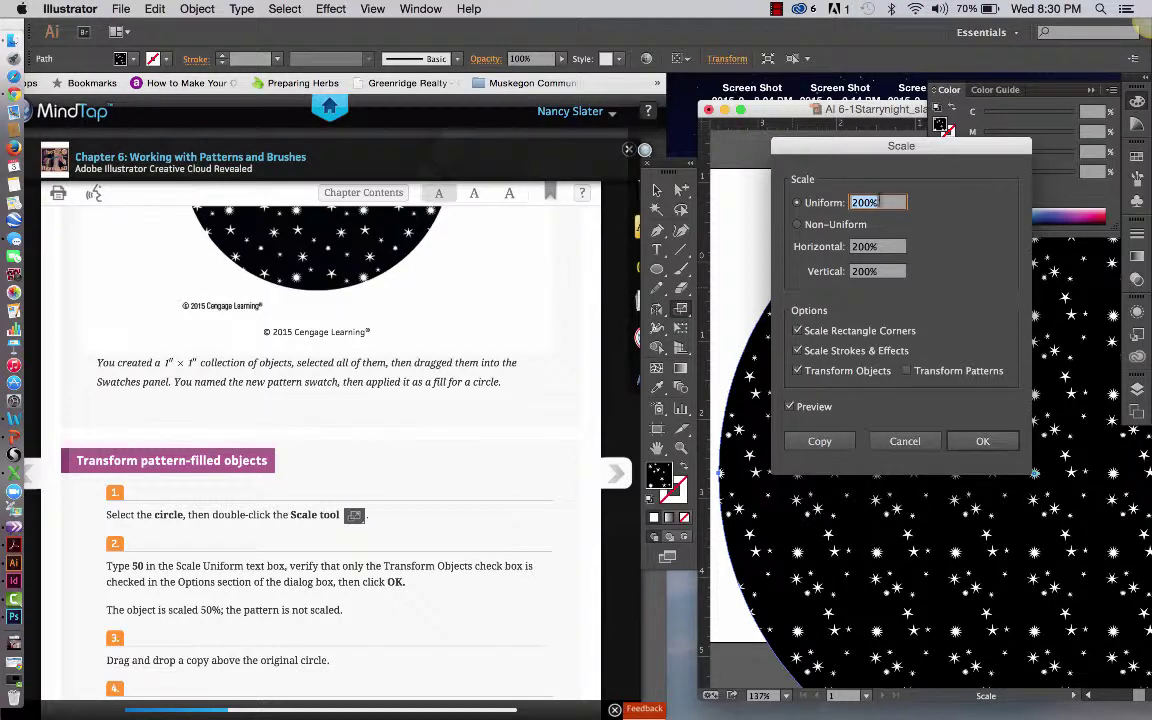
pyautogui.write('50')
pyautogui.click(798, 351)
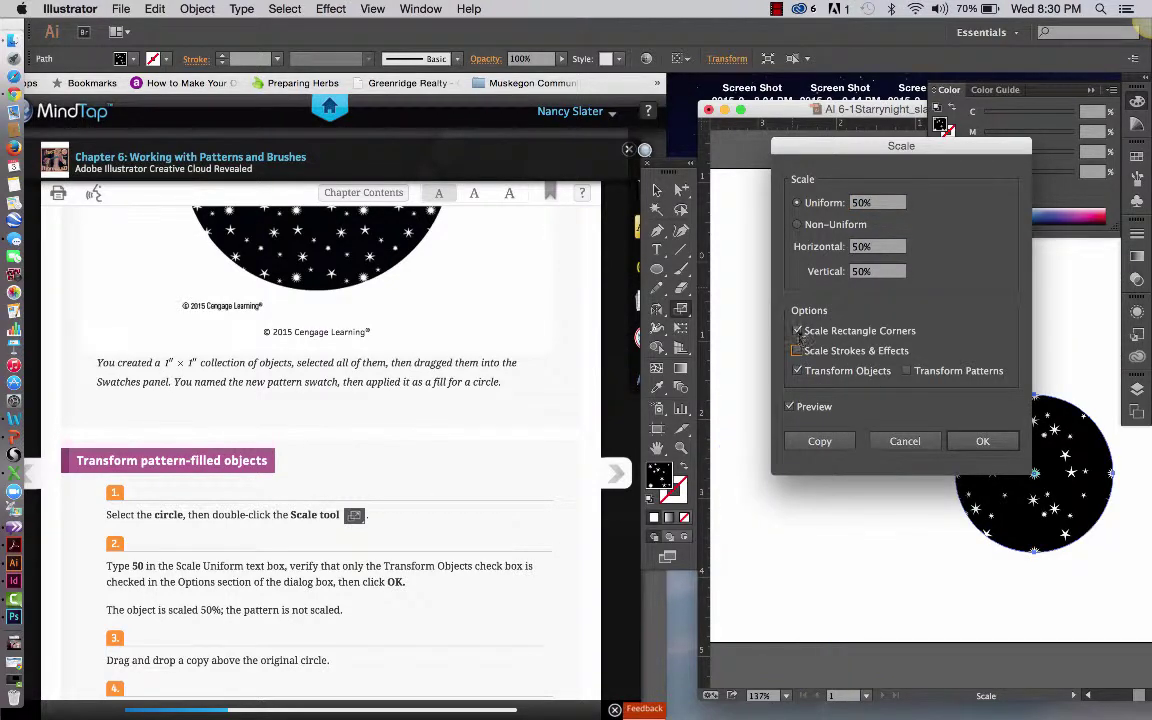
pyautogui.click(797, 331)
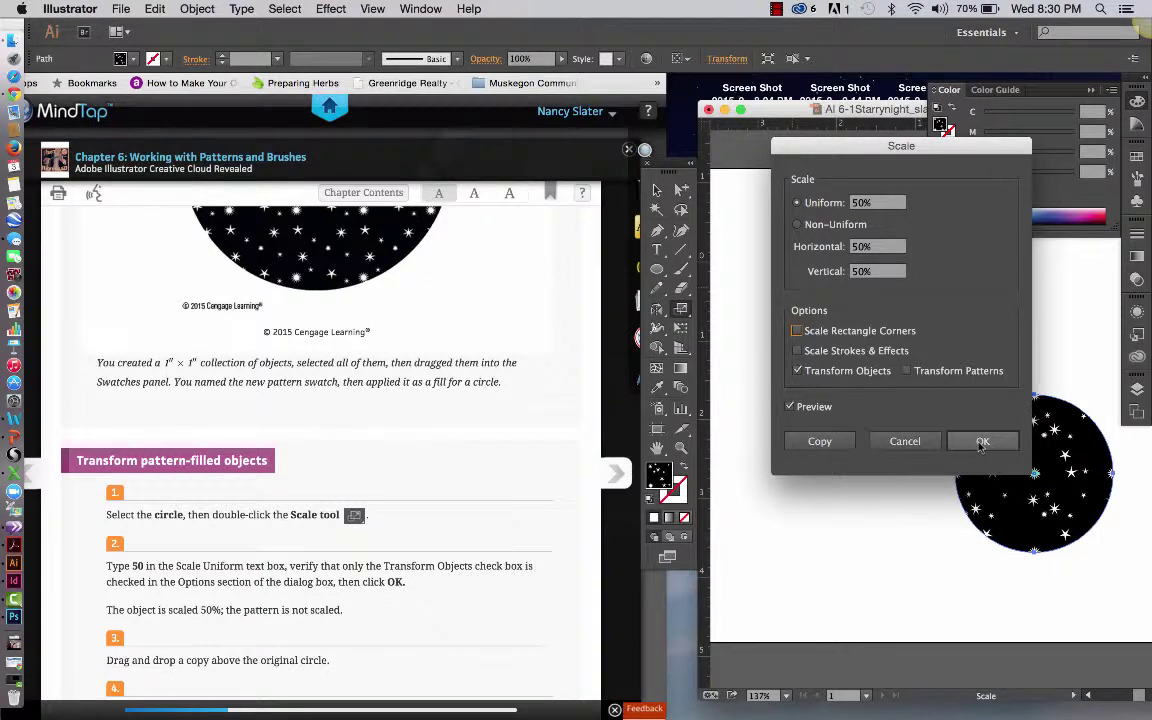
pyautogui.click(789, 407)
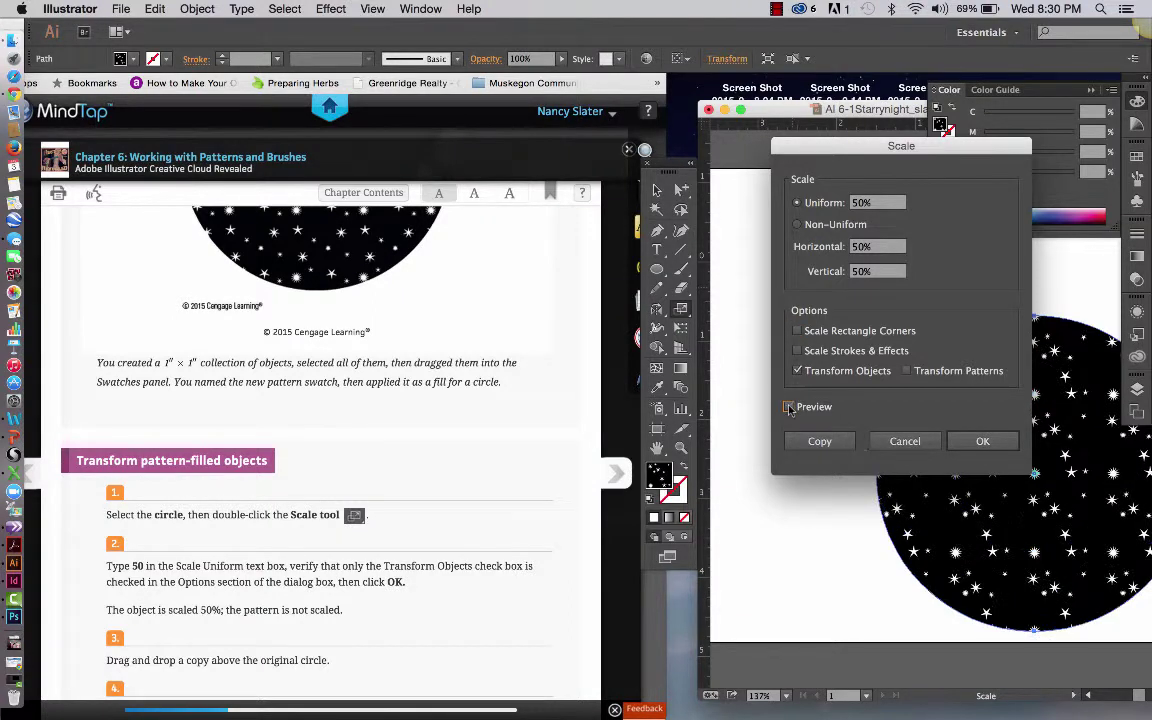
pyautogui.click(789, 407)
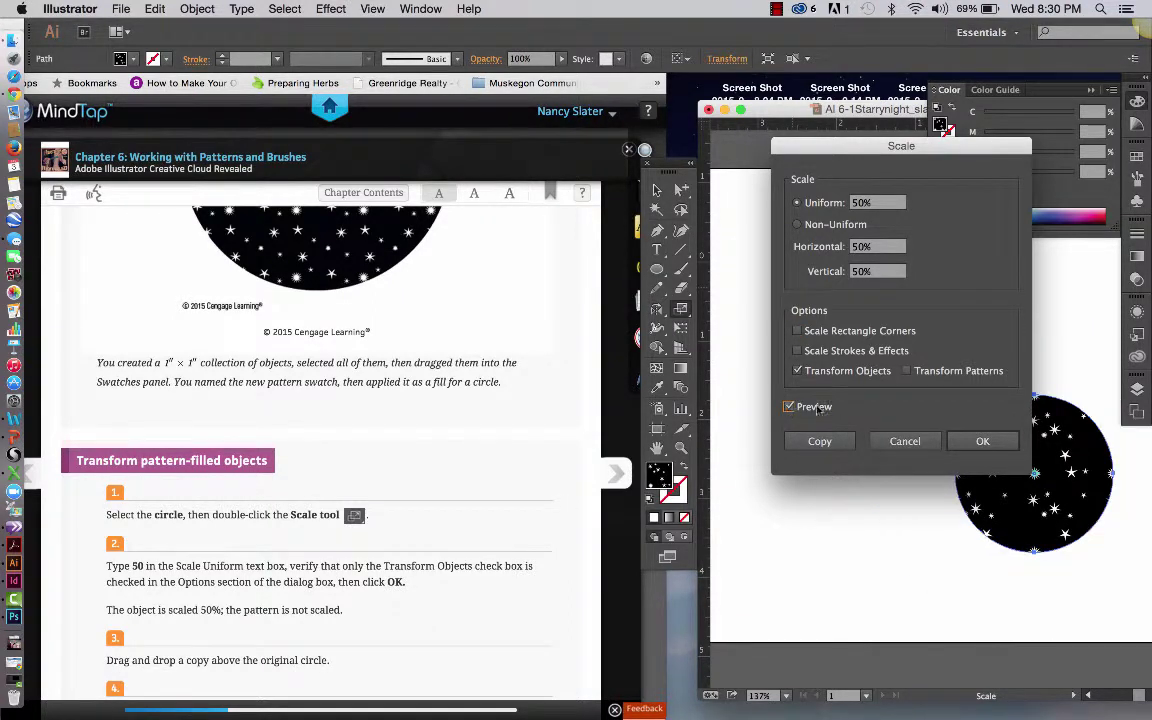
pyautogui.click(983, 443)
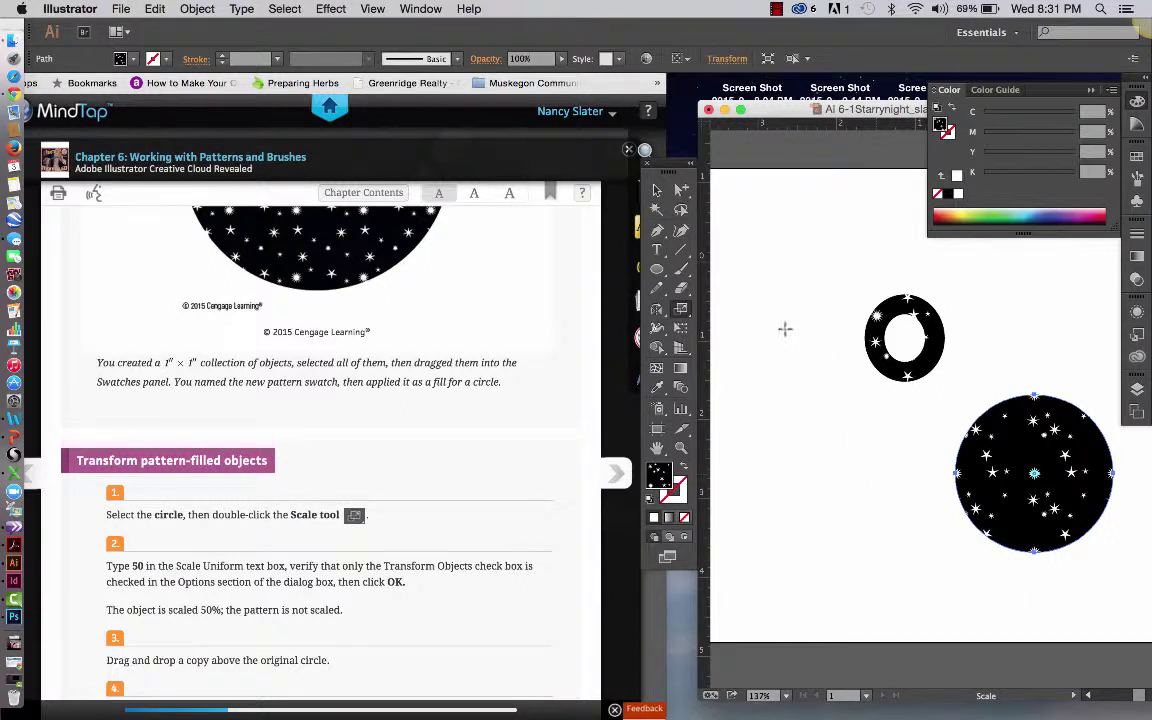
# Undo the 50% scale, then redo it from the Edit menu
pyautogui.click(657, 192)
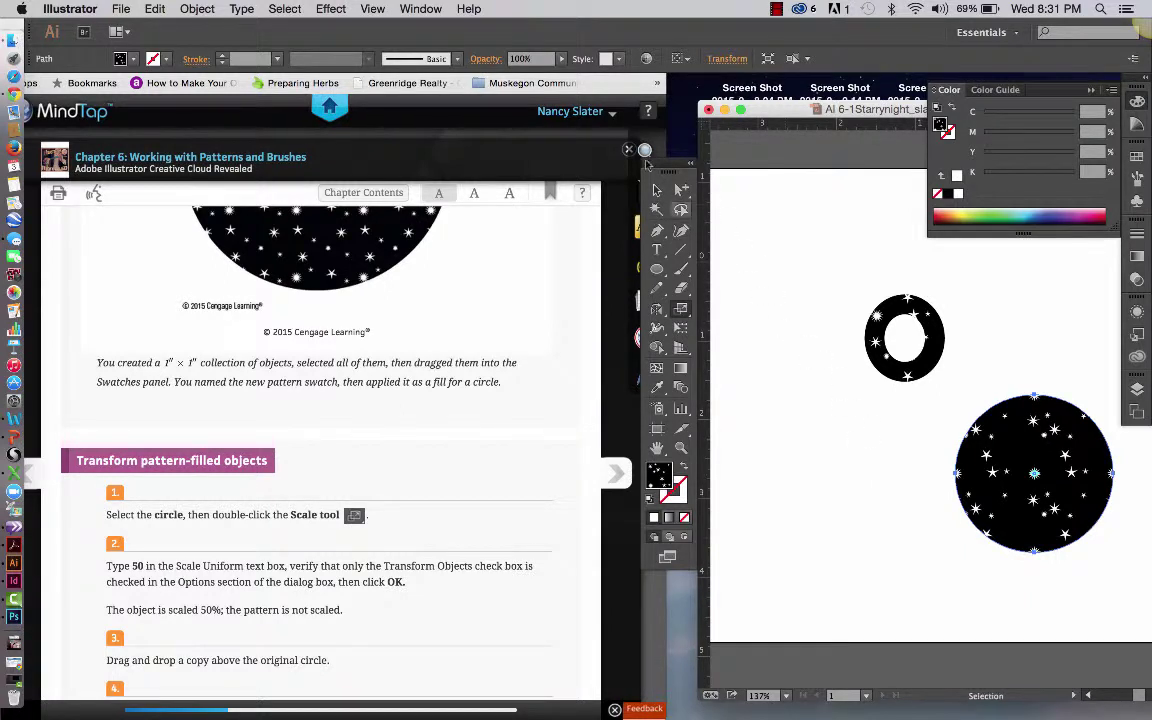
pyautogui.click(800, 440)
pyautogui.hotkey('ctrl', 'z')
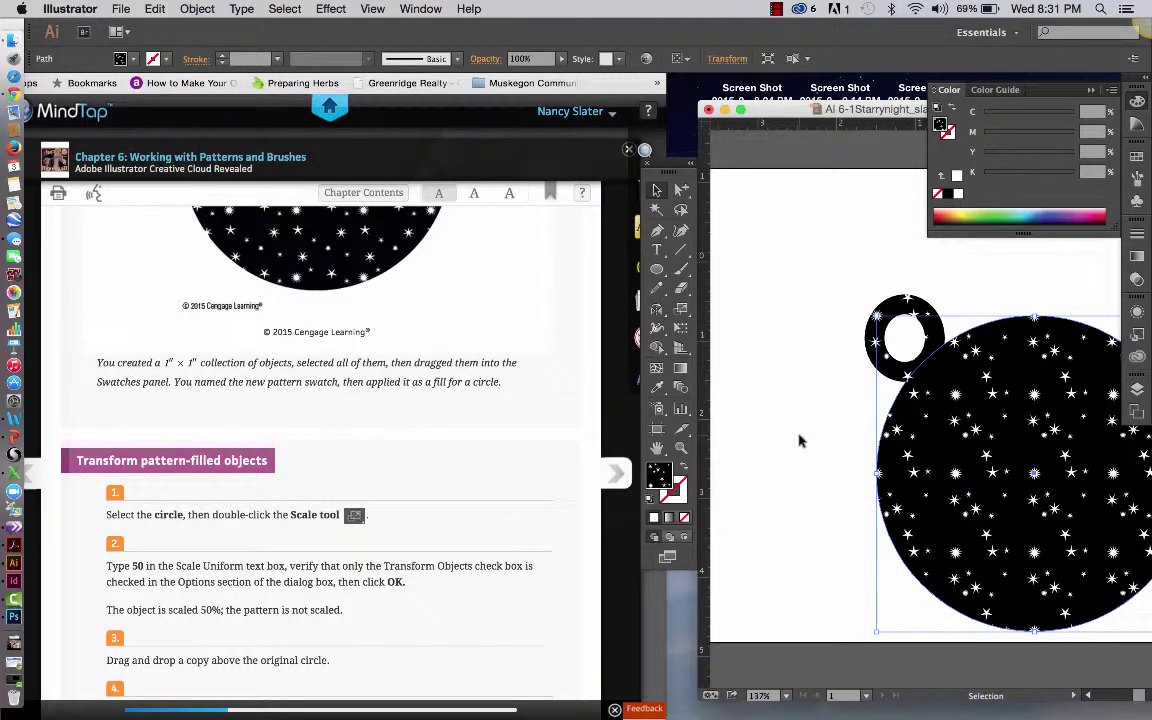
pyautogui.click(155, 9)
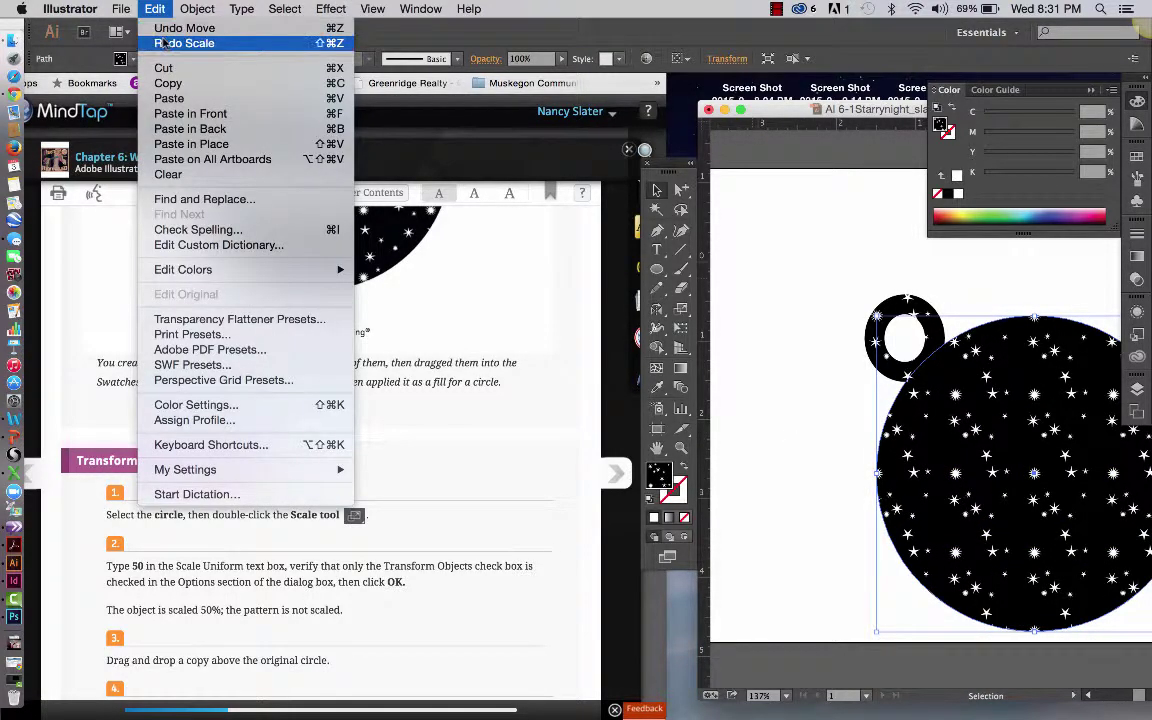
pyautogui.click(163, 43)
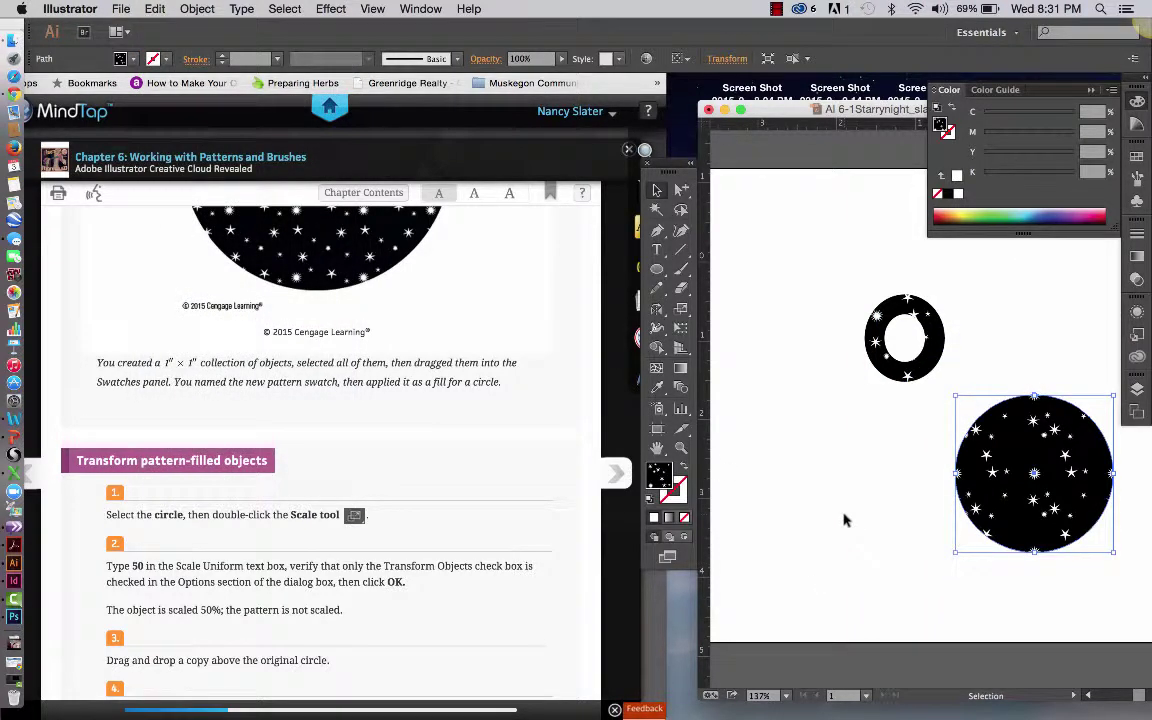
# Drag a copy of the half-size starry circle to sit directly above the original
pyautogui.scroll(-2, 842, 519)
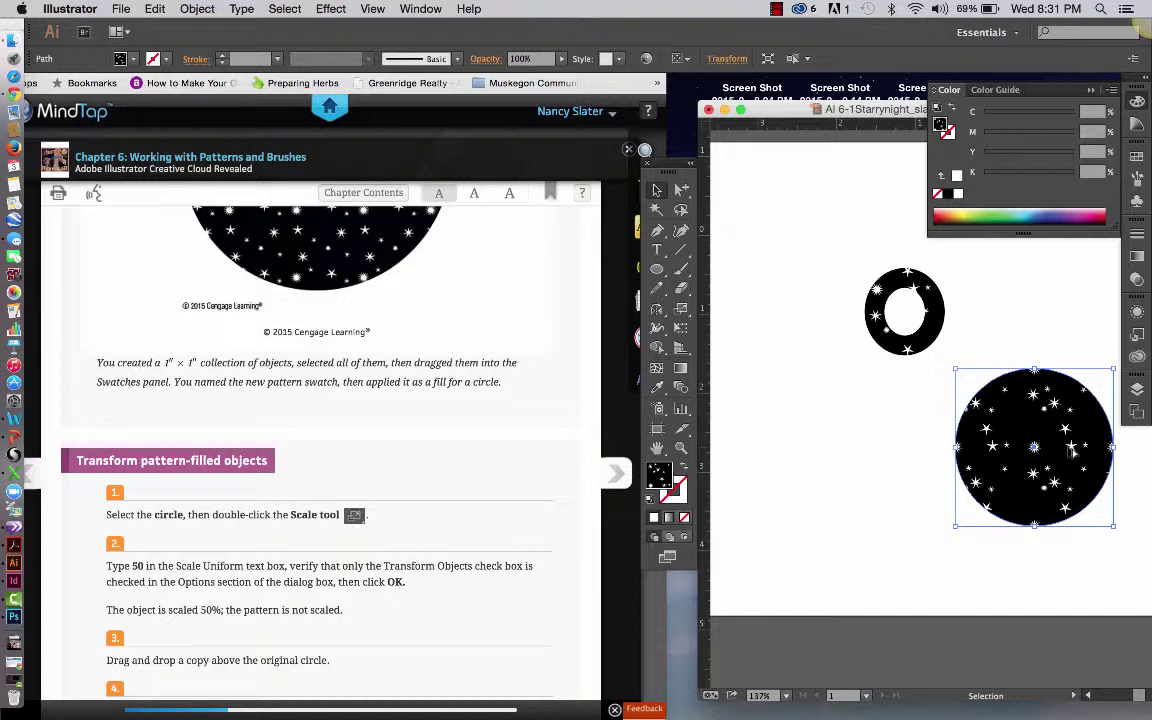
pyautogui.moveTo(1072, 453); pyautogui.dragTo(1070, 286)
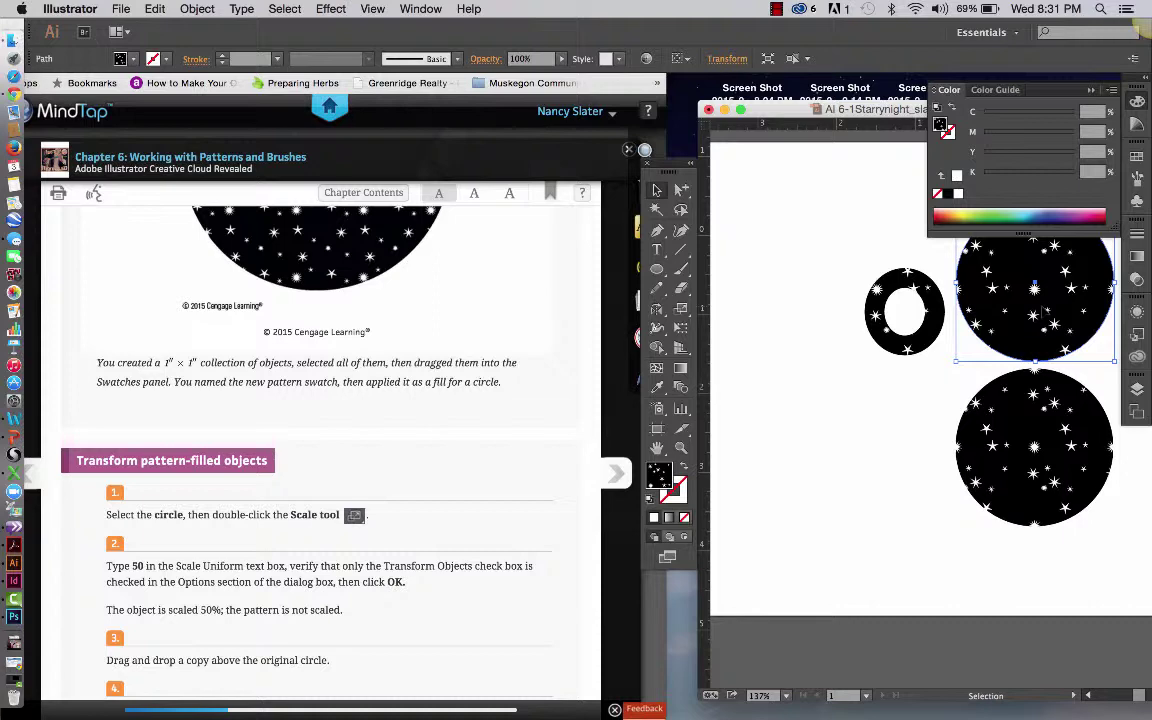
pyautogui.scroll(-2, 418, 598)
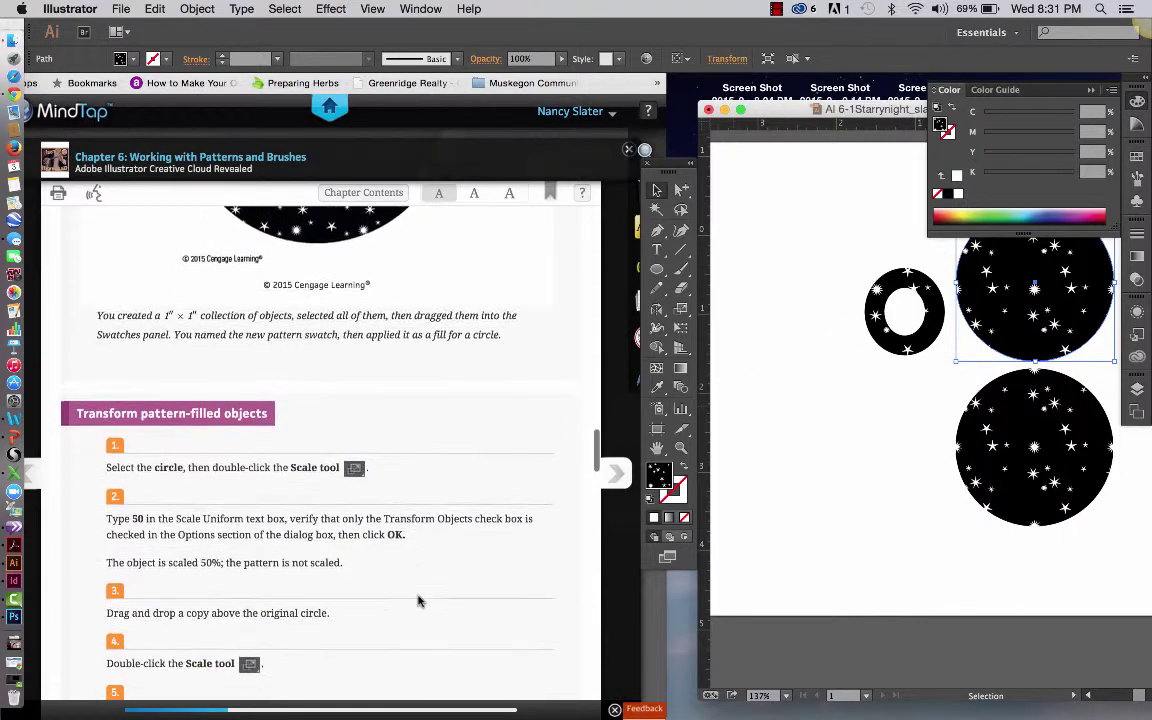
pyautogui.scroll(-2, 418, 598)
# Scale only the upper circle's star pattern to 200% uniform, leaving the circle's size unchanged
pyautogui.scroll(-3, 418, 598)
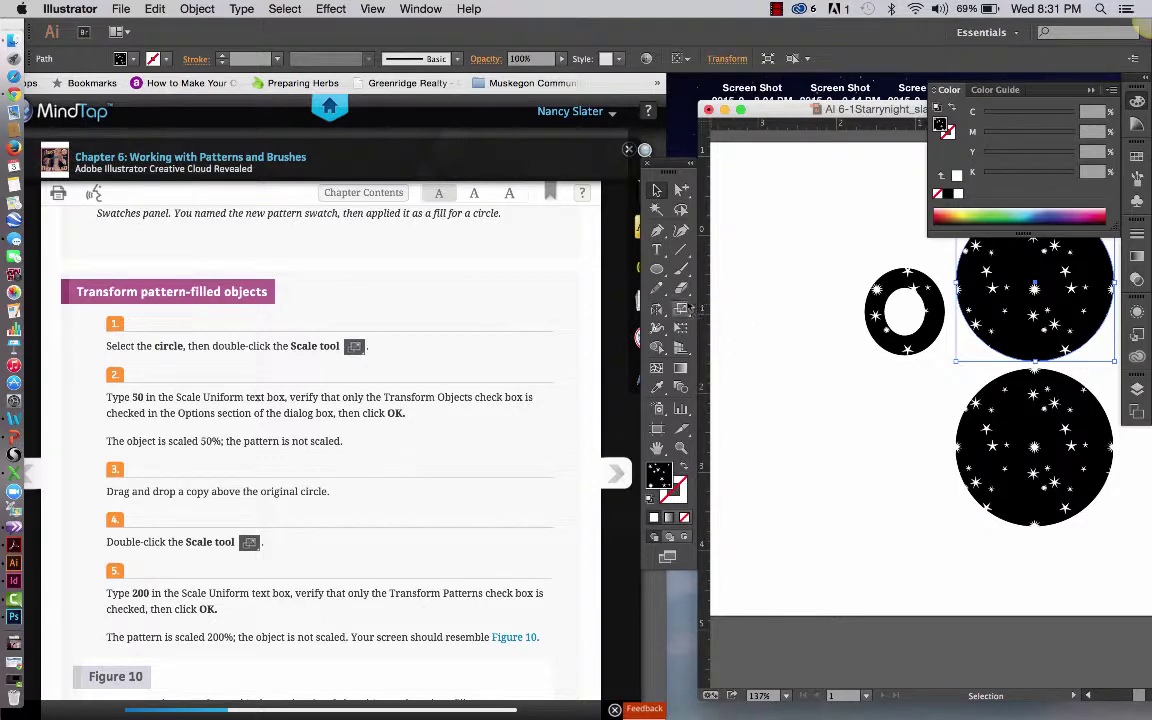
pyautogui.click(681, 308)
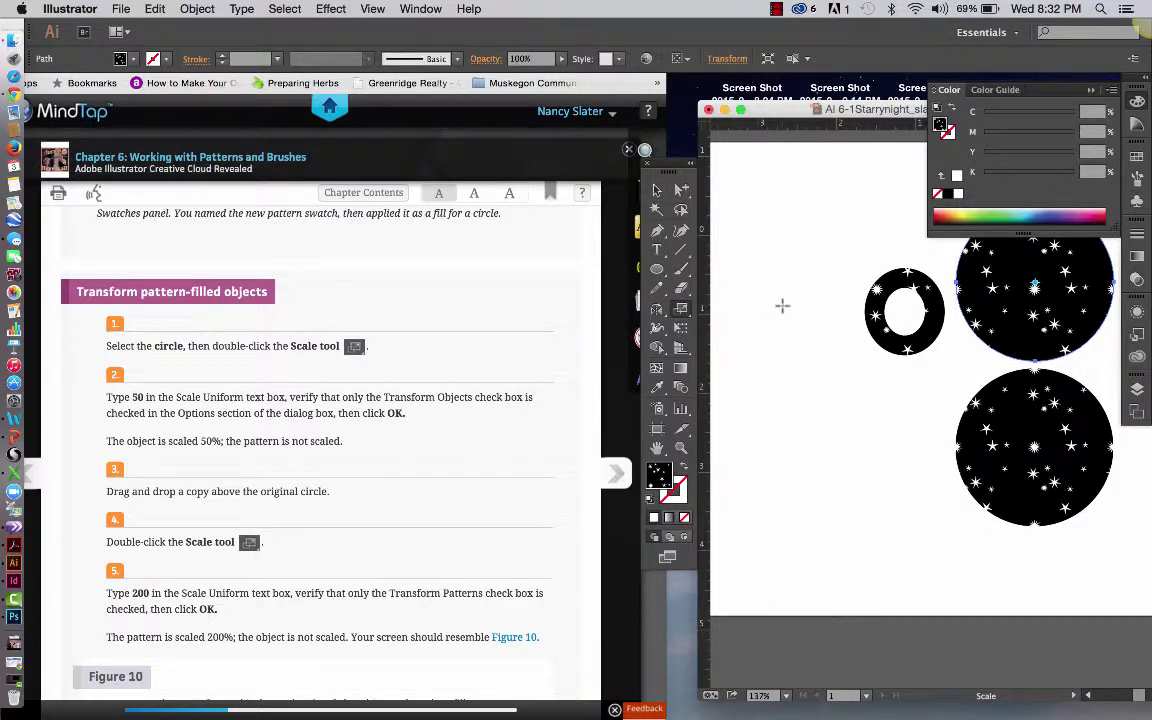
pyautogui.press('Return')
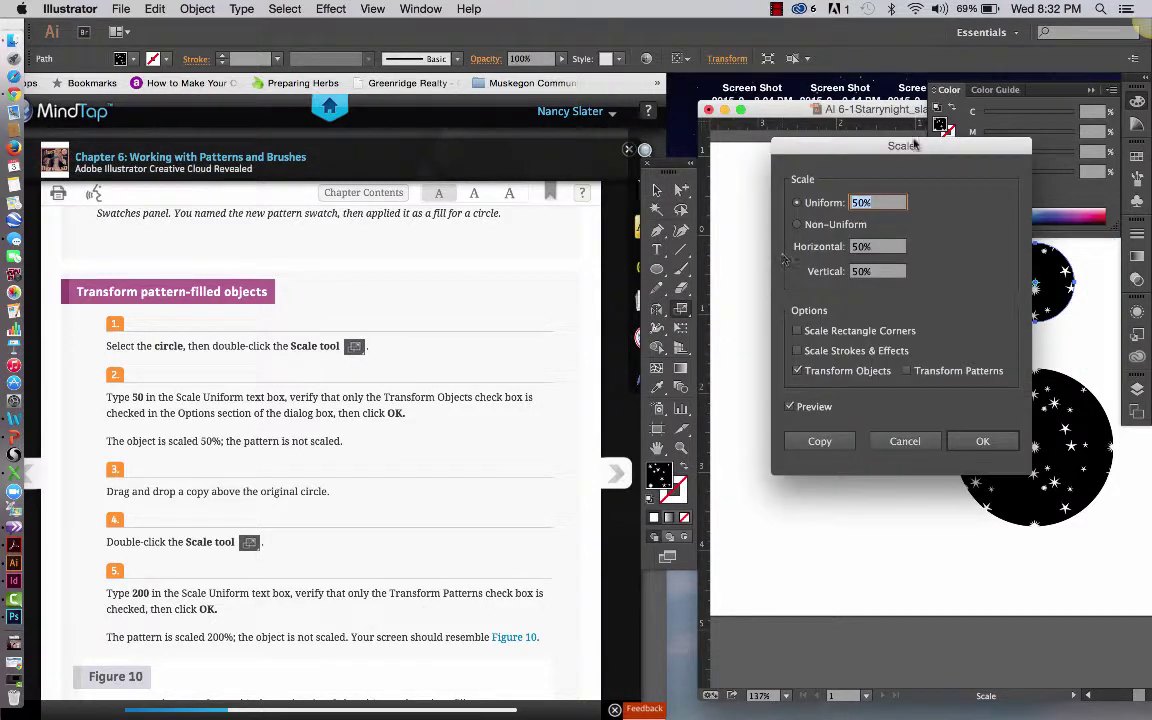
pyautogui.moveTo(805, 143); pyautogui.dragTo(565, 174)
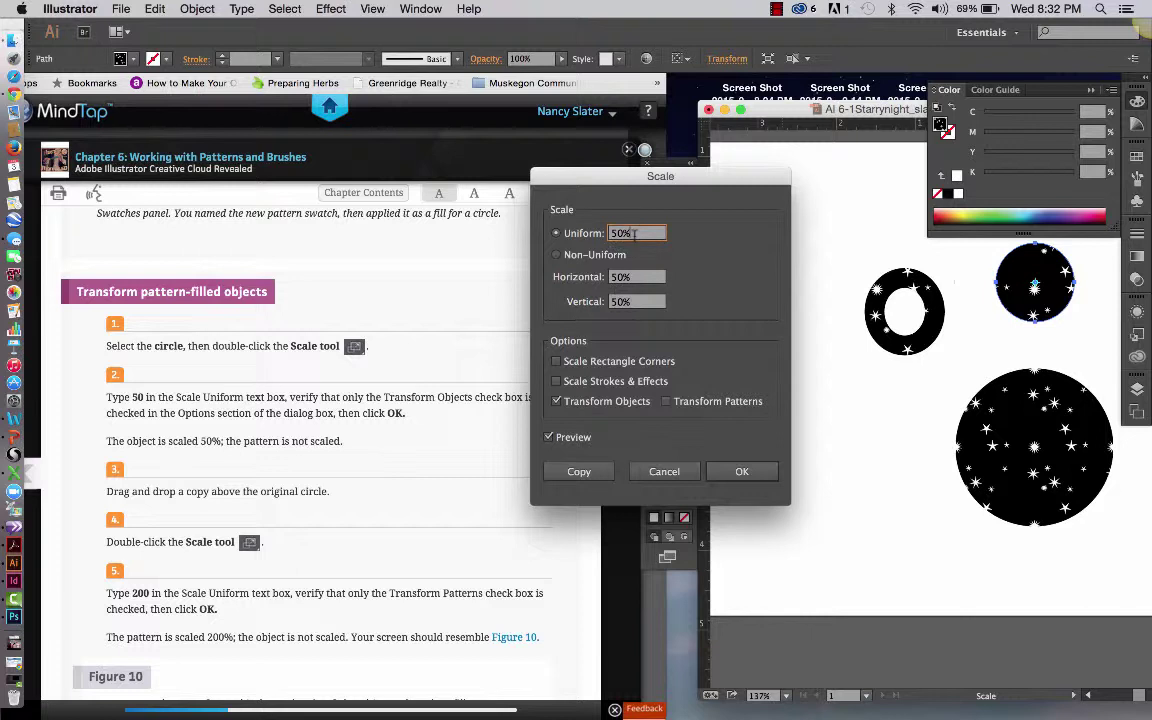
pyautogui.write('200')
pyautogui.click(667, 401)
pyautogui.click(557, 401)
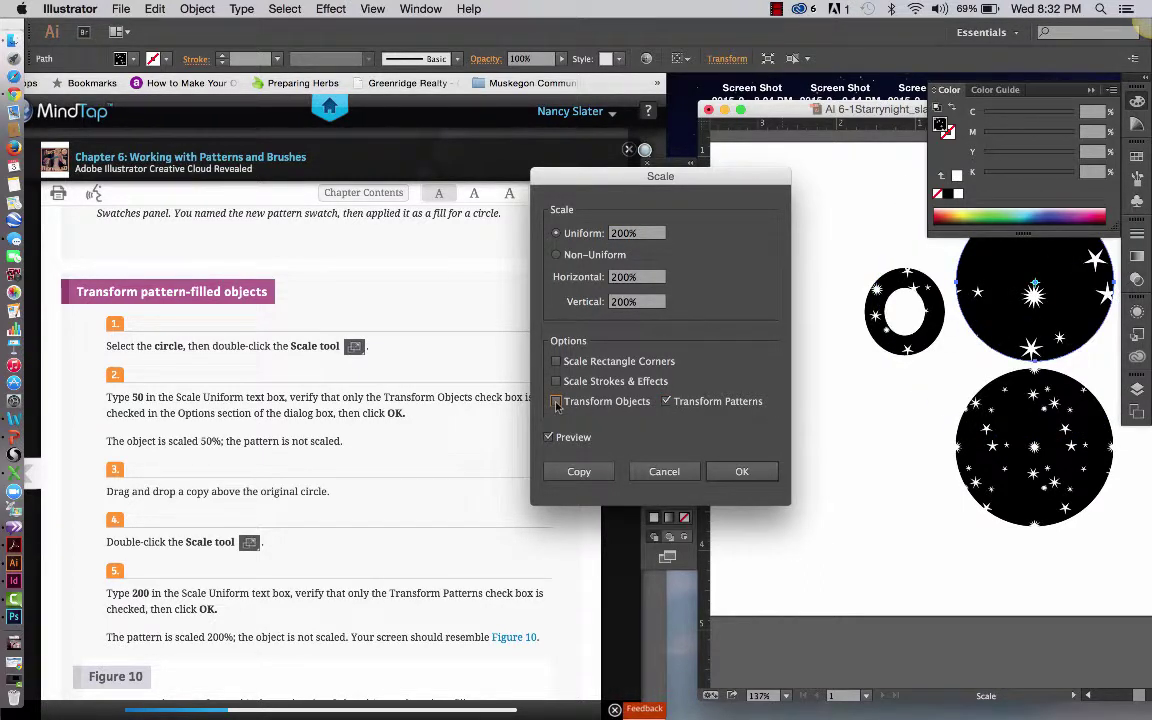
pyautogui.click(738, 473)
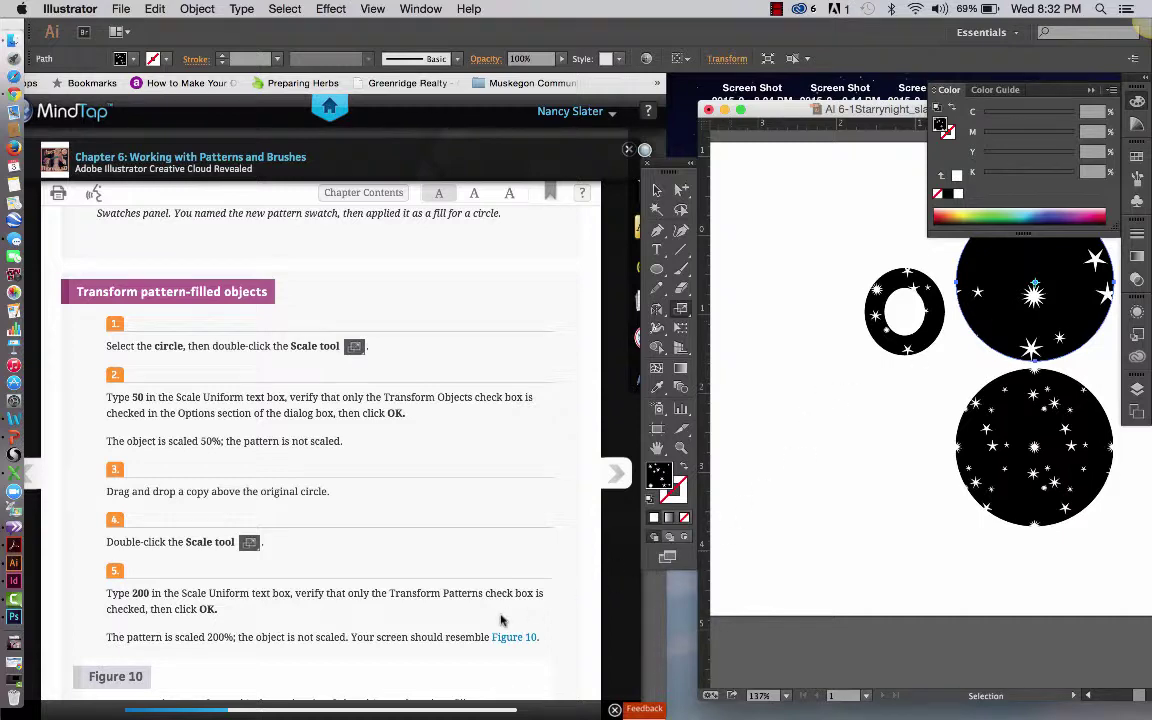
pyautogui.scroll(-3, 501, 621)
pyautogui.scroll(-9, 501, 621)
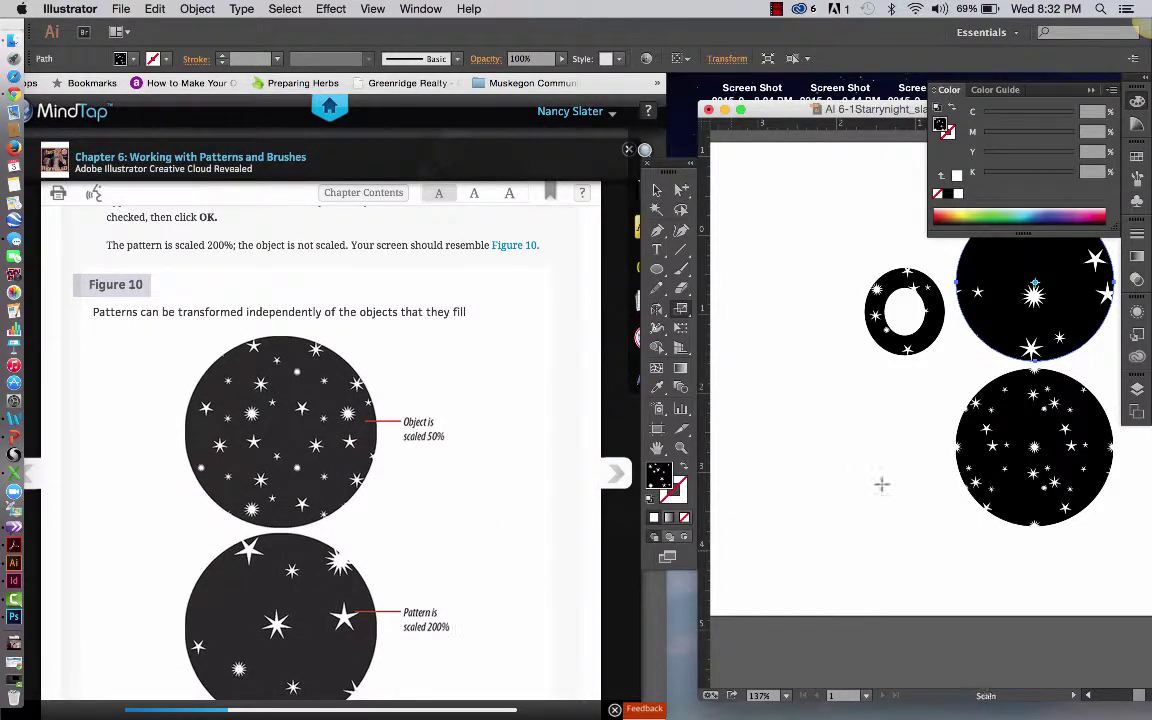
pyautogui.scroll(-10, 521, 486)
pyautogui.scroll(-5, 521, 486)
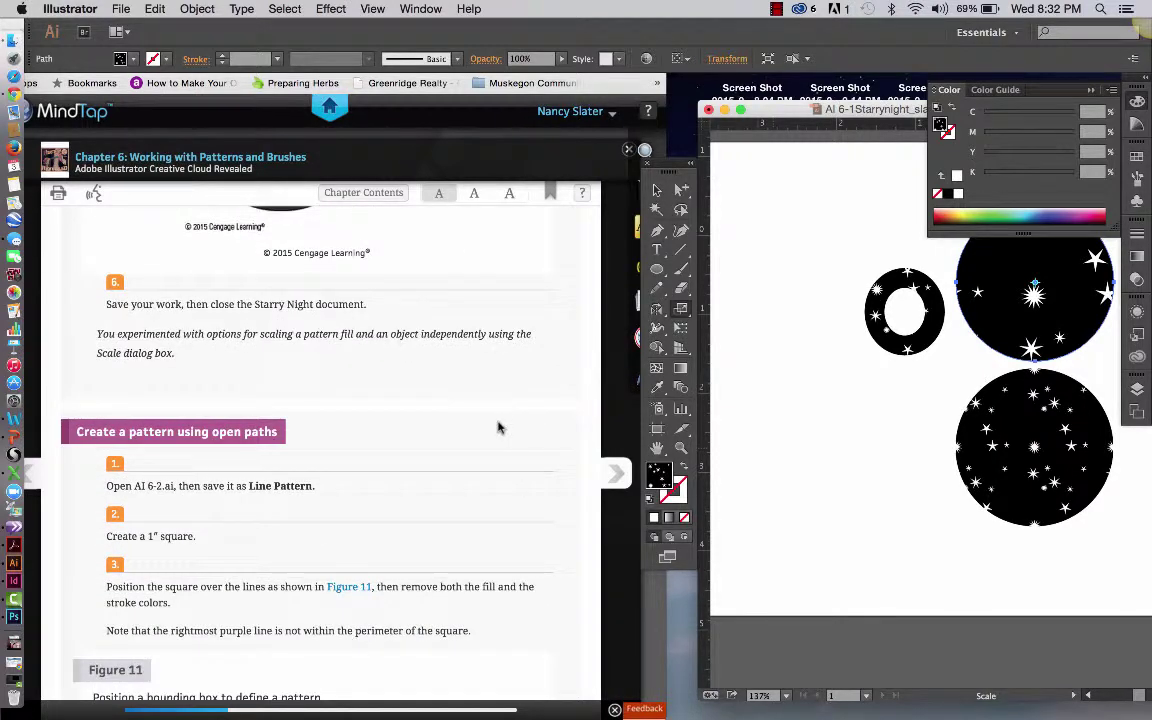
pyautogui.scroll(-2, 490, 430)
pyautogui.press('v')
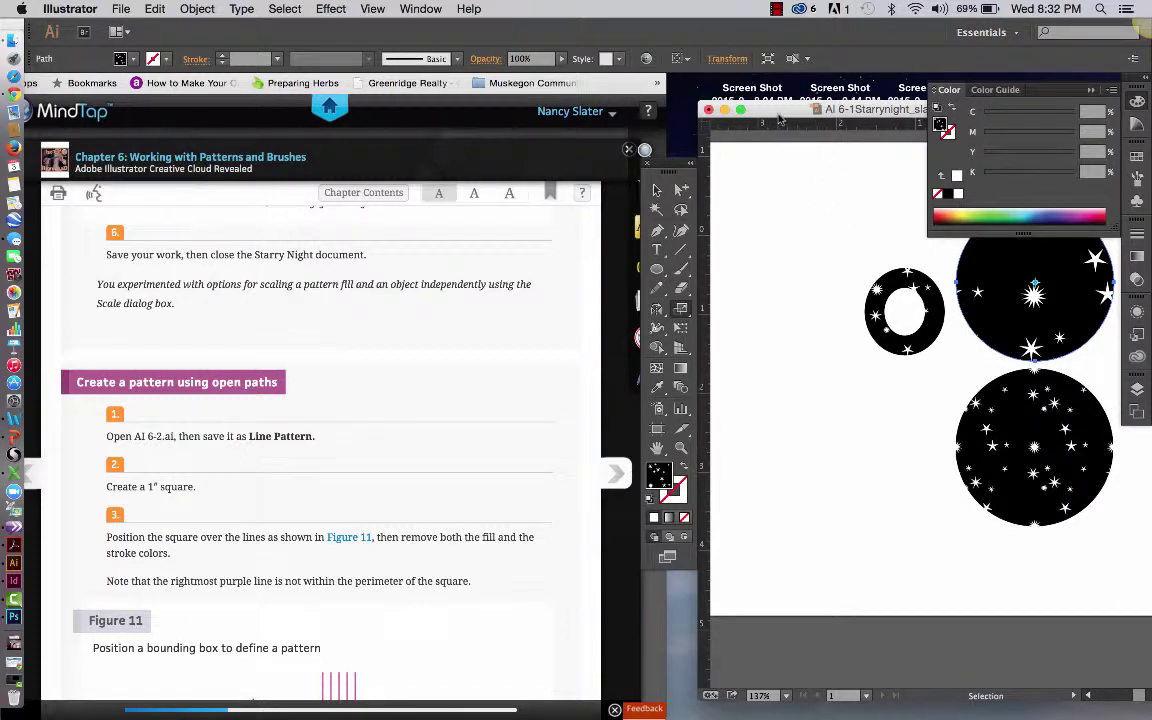